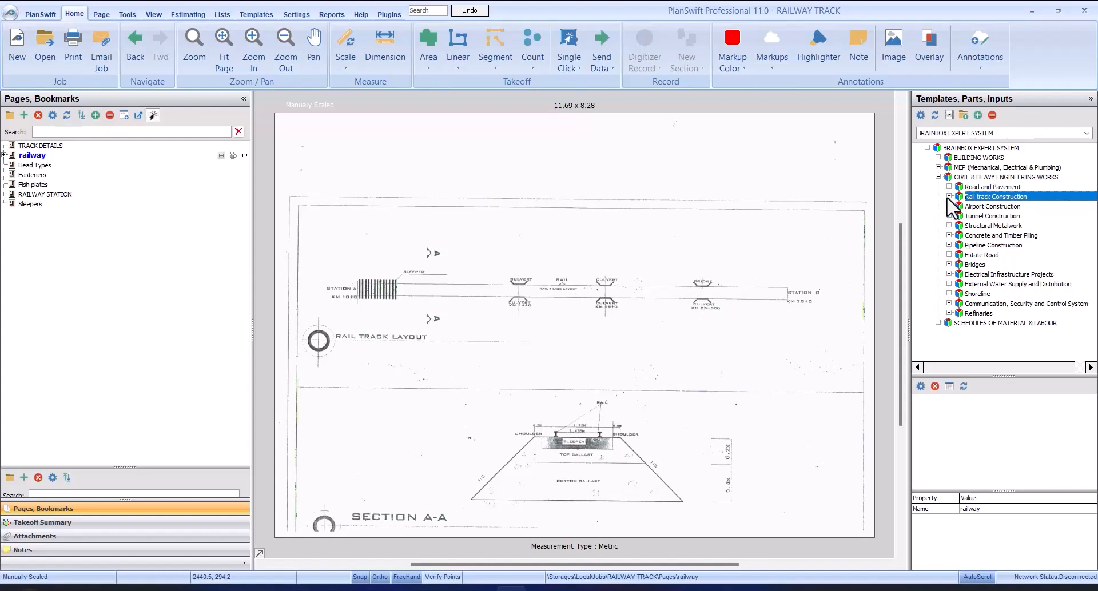
Step: Expand the Rail track Construction category of the BRAINBOX EXPERT SYSTEM templates and select Rail Track
{"action": "left_click", "coordinate": [949, 197]}
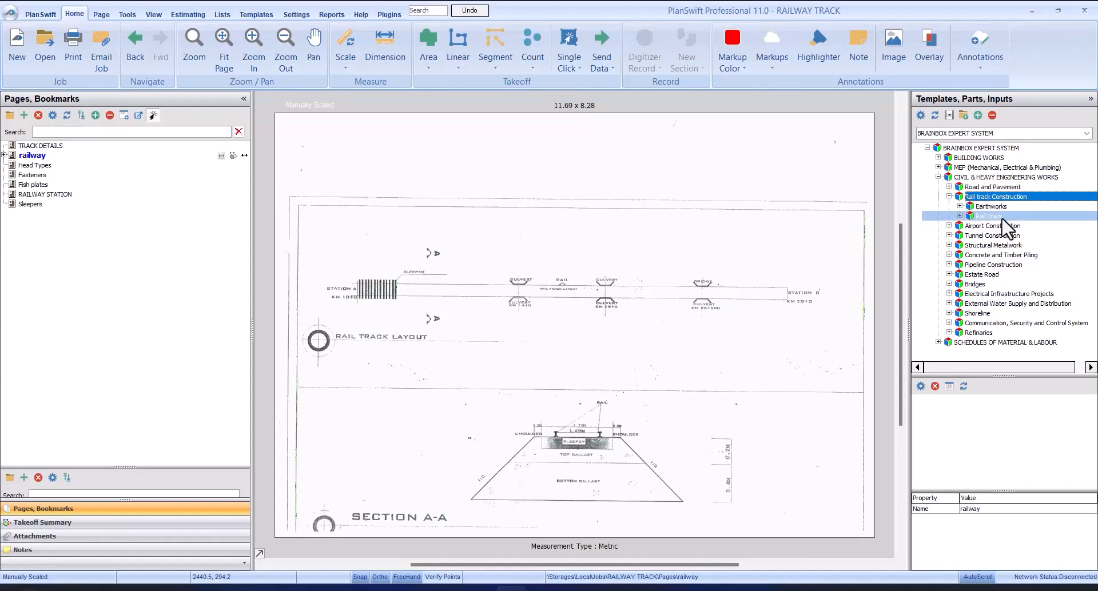
{"action": "left_click", "coordinate": [1002, 205]}
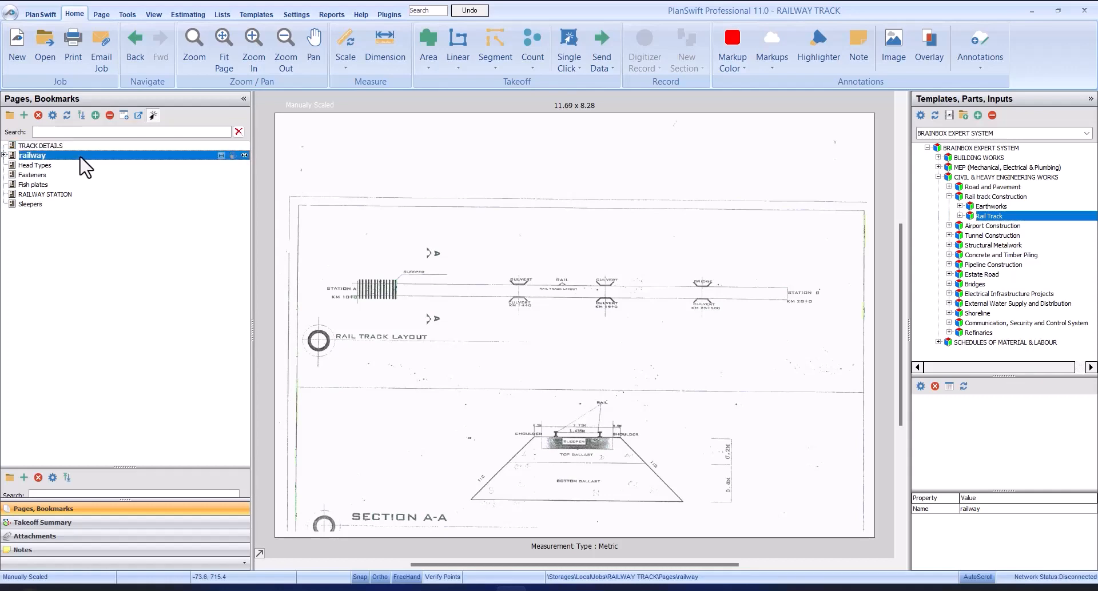
Step: Examine the rail track layout between Station A and Station B on the railway page
{"action": "scroll", "coordinate": [370, 284], "scroll_direction": "up", "scroll_amount": 3}
{"action": "scroll", "coordinate": [499, 229], "scroll_direction": "down", "scroll_amount": 2}
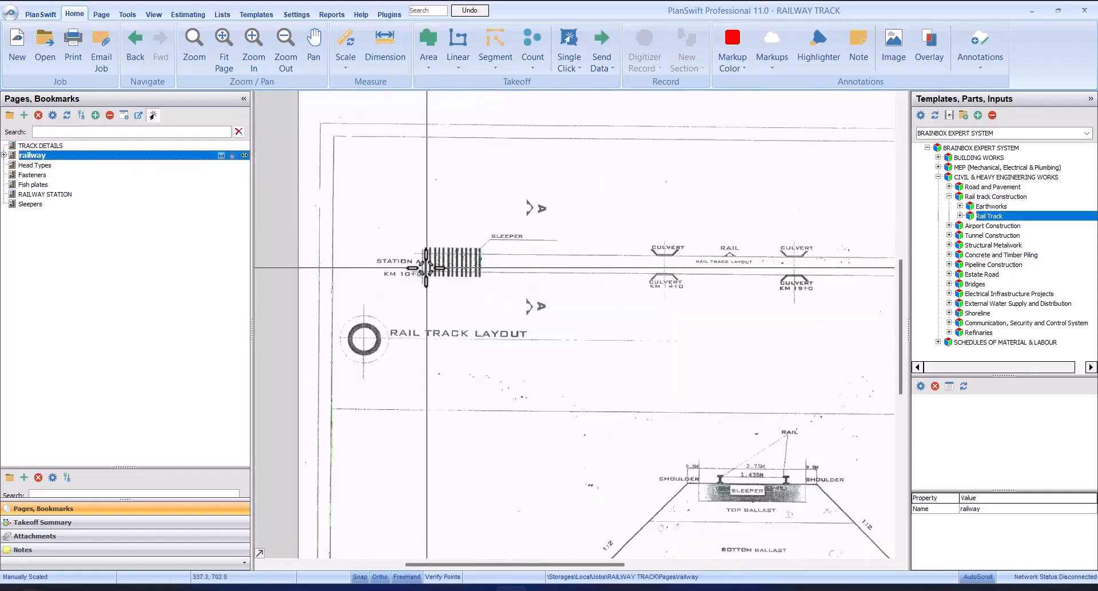
{"action": "scroll", "coordinate": [427, 267], "scroll_direction": "up", "scroll_amount": 2}
{"action": "scroll", "coordinate": [475, 246], "scroll_direction": "down", "scroll_amount": 4}
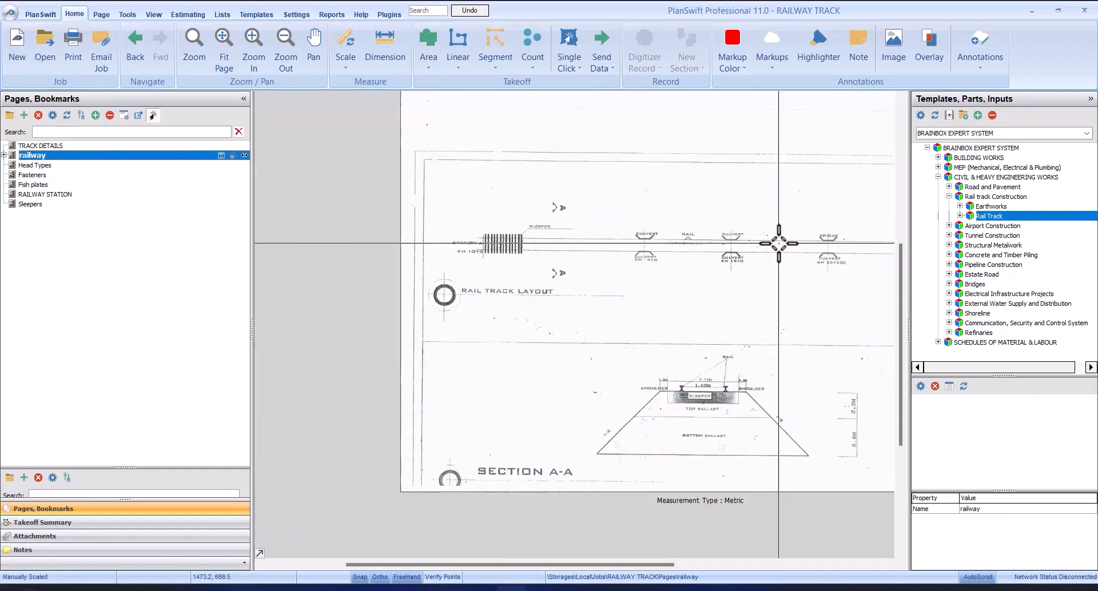
{"action": "scroll", "coordinate": [779, 243], "scroll_direction": "up", "scroll_amount": 2}
{"action": "scroll", "coordinate": [776, 241], "scroll_direction": "down", "scroll_amount": 2}
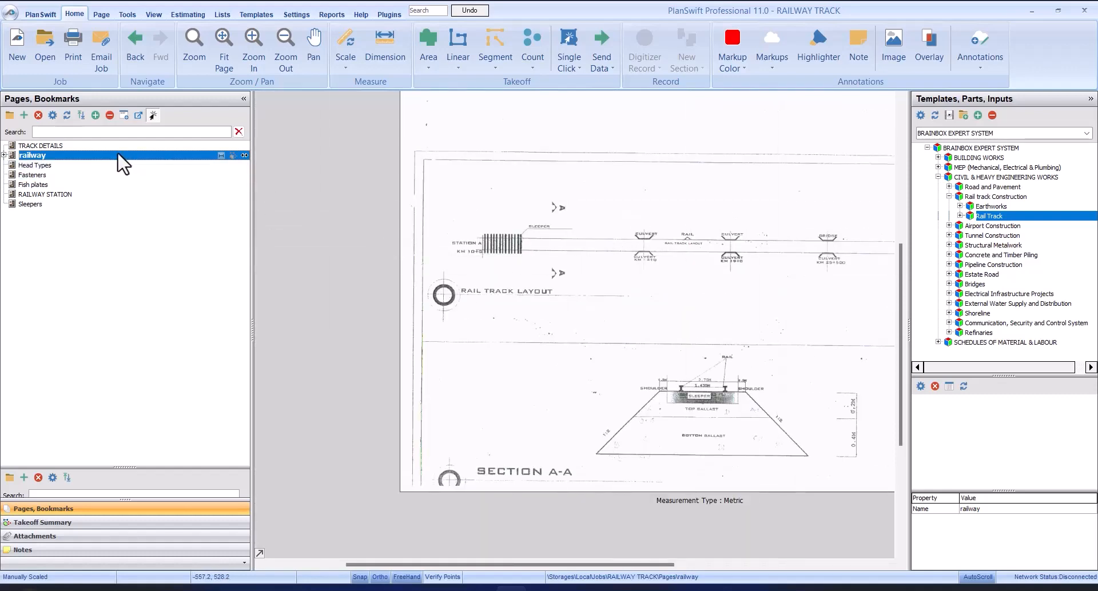
Step: Review the sleeper size and spacing on the TRACK DETAILS page against the photo on the Sleepers page
{"action": "left_click", "coordinate": [132, 146]}
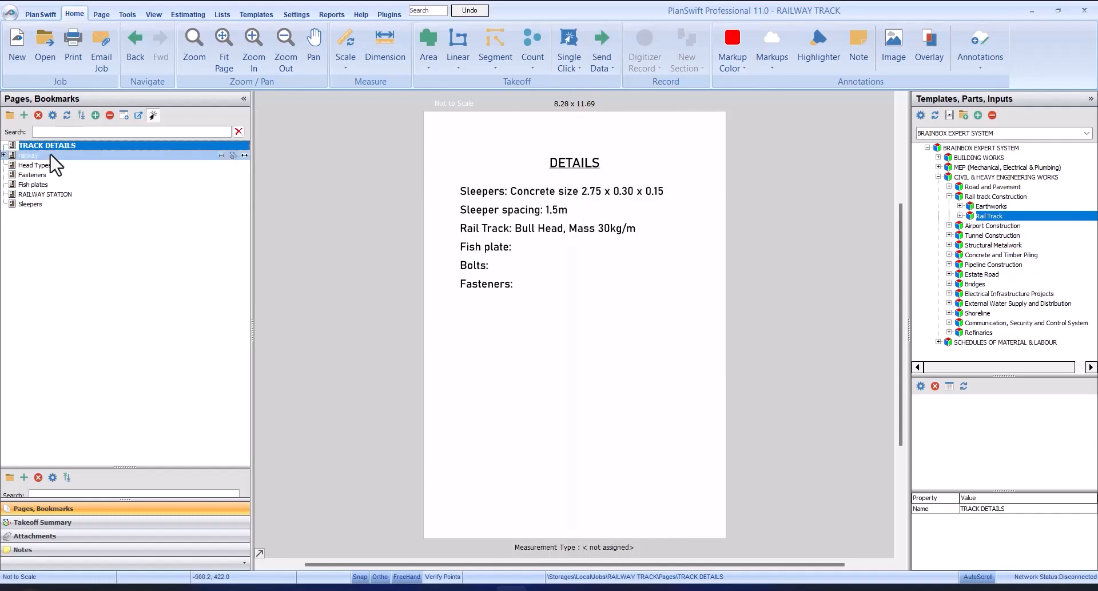
{"action": "left_click", "coordinate": [34, 204]}
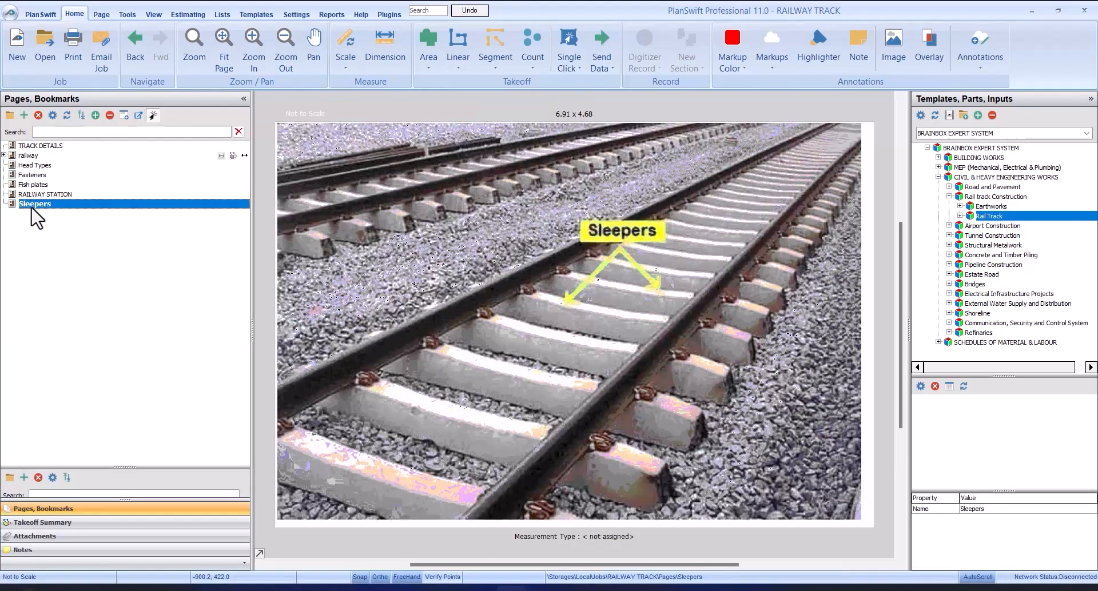
{"action": "scroll", "coordinate": [607, 278], "scroll_direction": "up", "scroll_amount": 3}
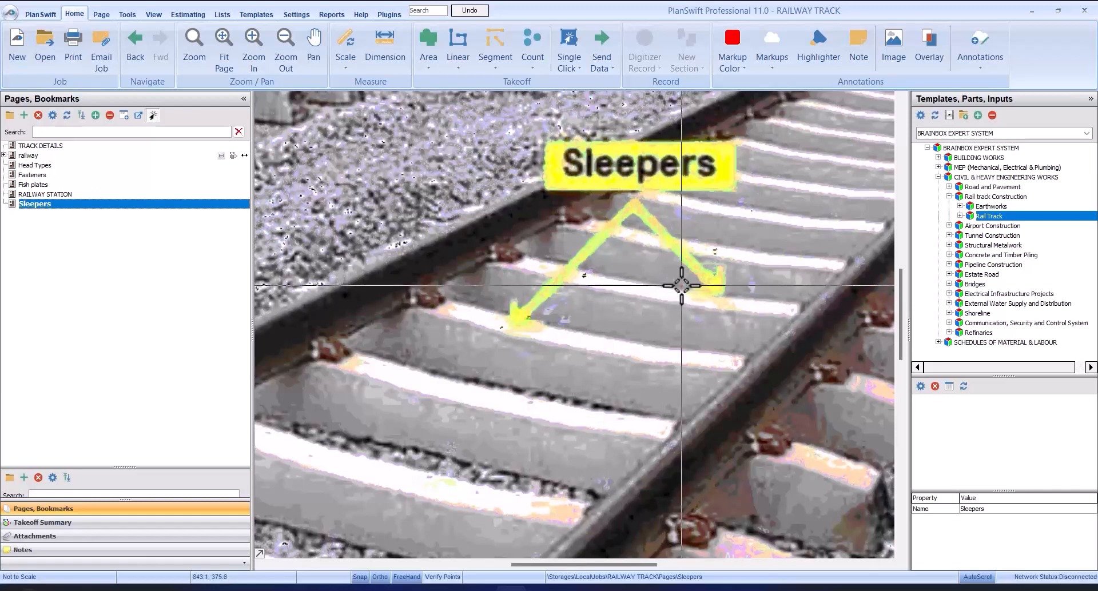
{"action": "scroll", "coordinate": [681, 286], "scroll_direction": "down", "scroll_amount": 3}
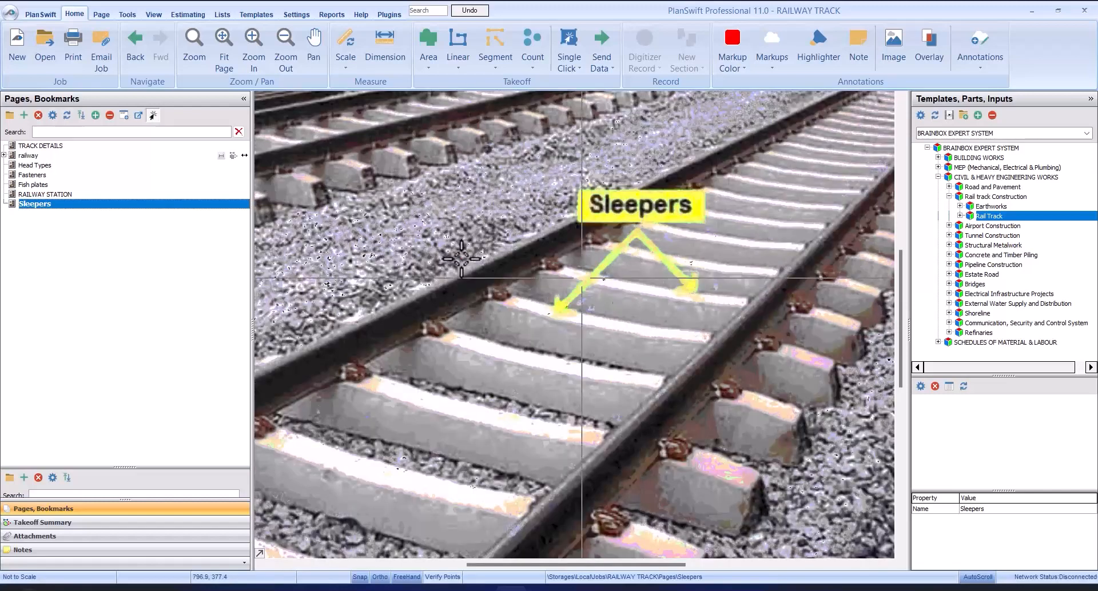
{"action": "left_click", "coordinate": [49, 146]}
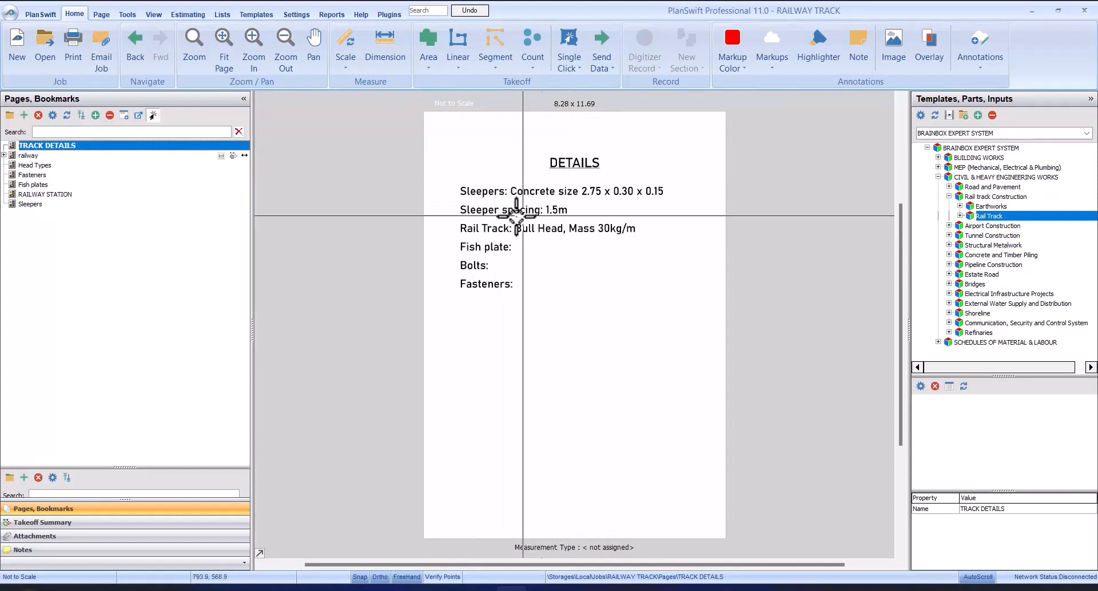
{"action": "left_click", "coordinate": [53, 205]}
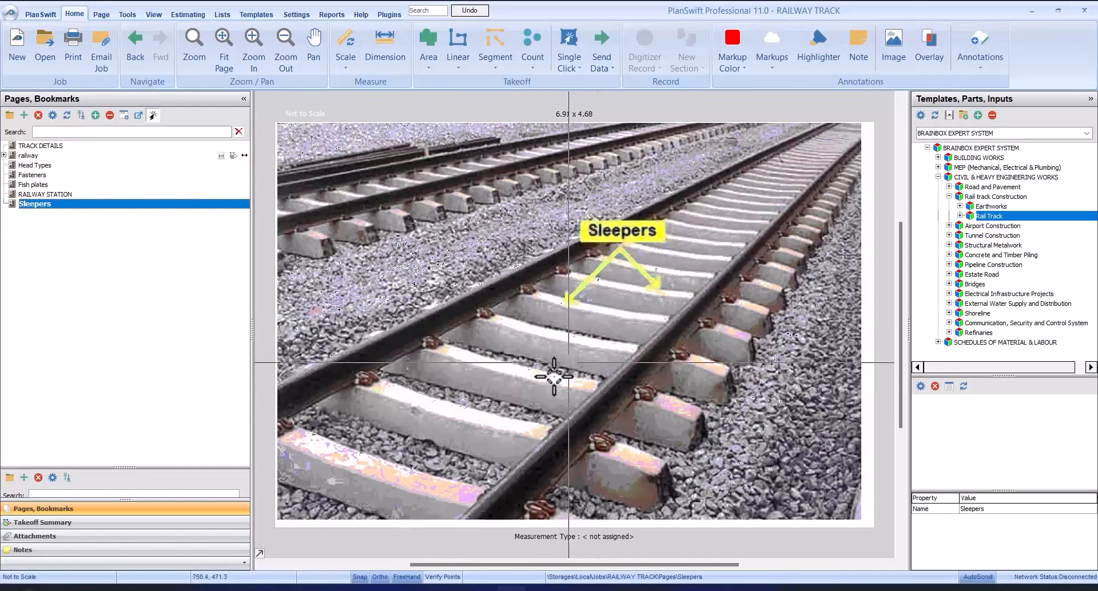
{"action": "left_click", "coordinate": [118, 145]}
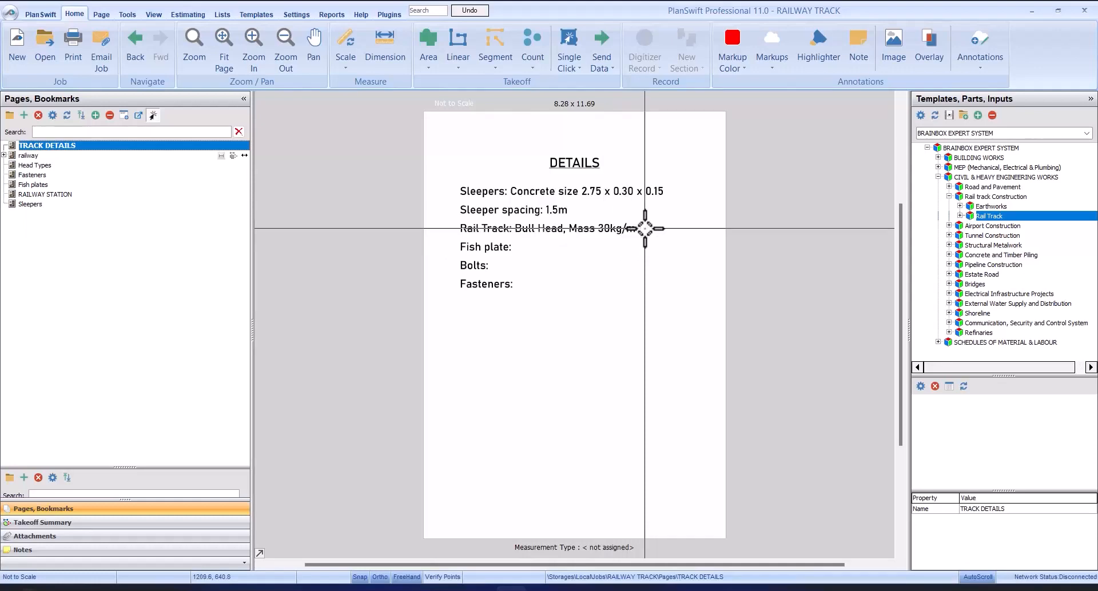
Step: Compare the rail and fish plate entries in TRACK DETAILS with the Head Types and Fish plates pages
{"action": "left_click", "coordinate": [82, 179]}
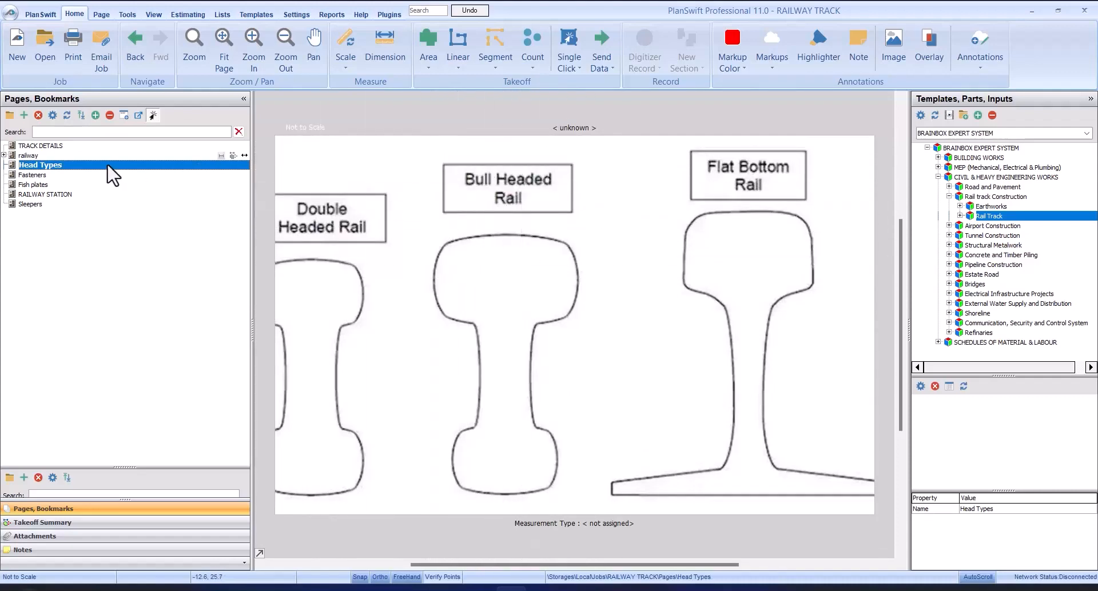
{"action": "left_click", "coordinate": [121, 146]}
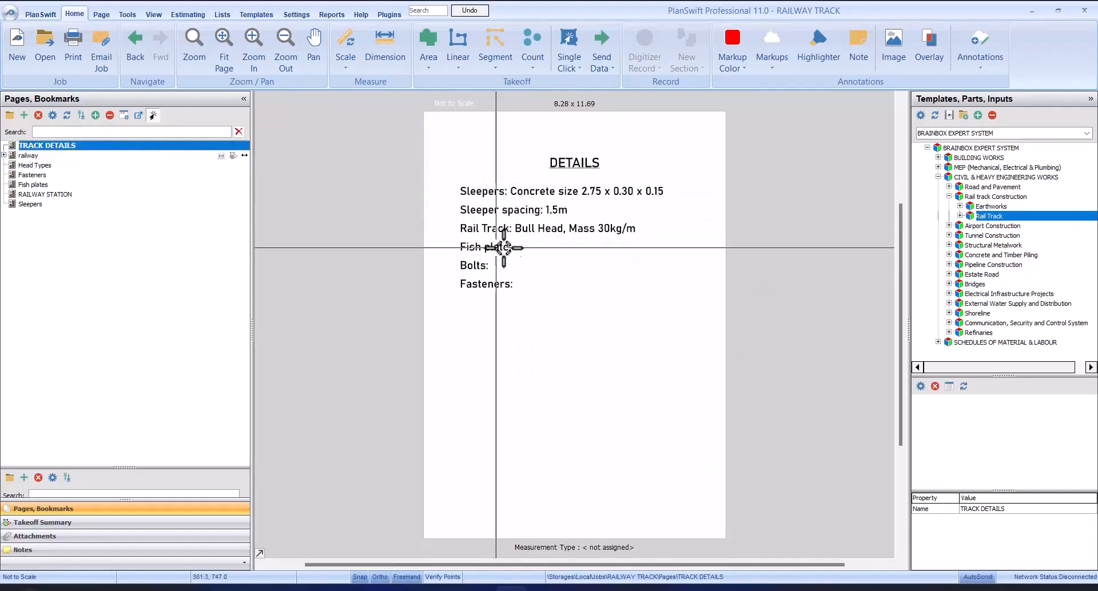
{"action": "left_click", "coordinate": [22, 183]}
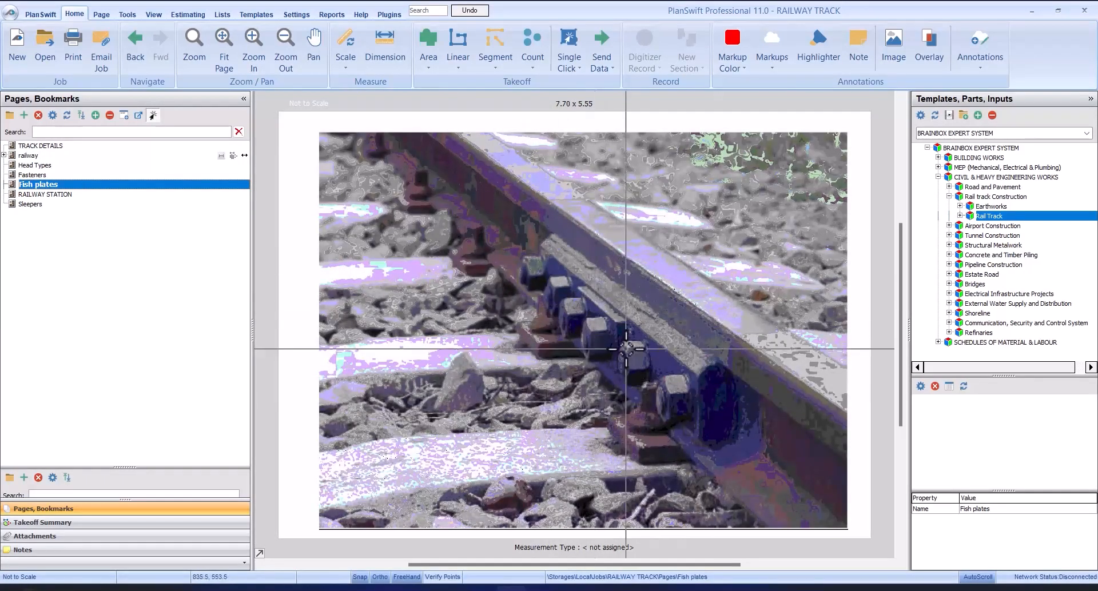
{"action": "scroll", "coordinate": [660, 339], "scroll_direction": "up", "scroll_amount": 3}
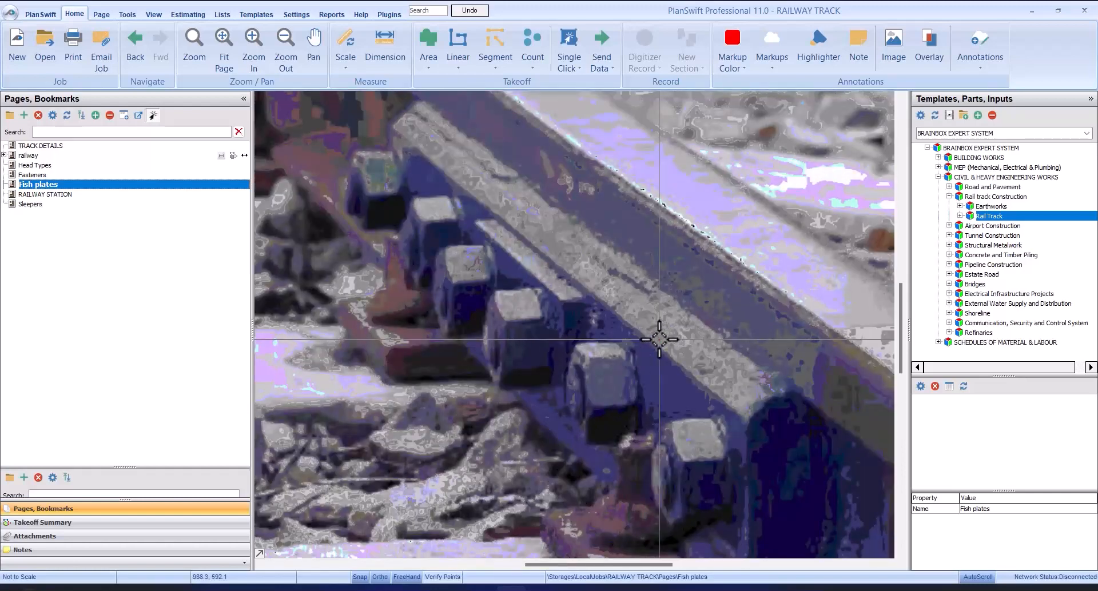
{"action": "scroll", "coordinate": [659, 339], "scroll_direction": "down", "scroll_amount": 3}
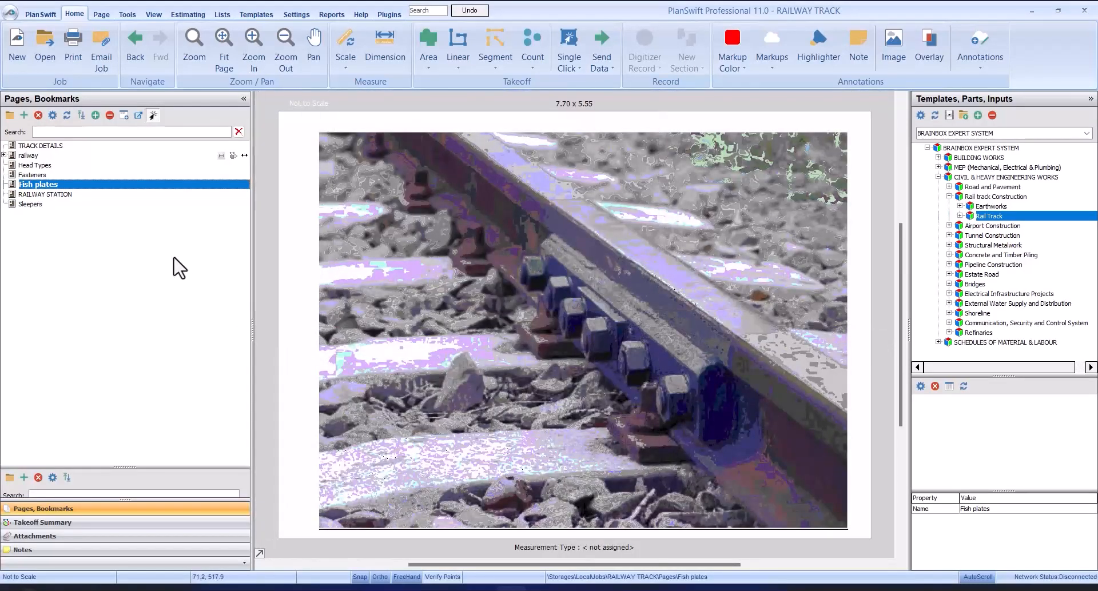
{"action": "left_click", "coordinate": [91, 147]}
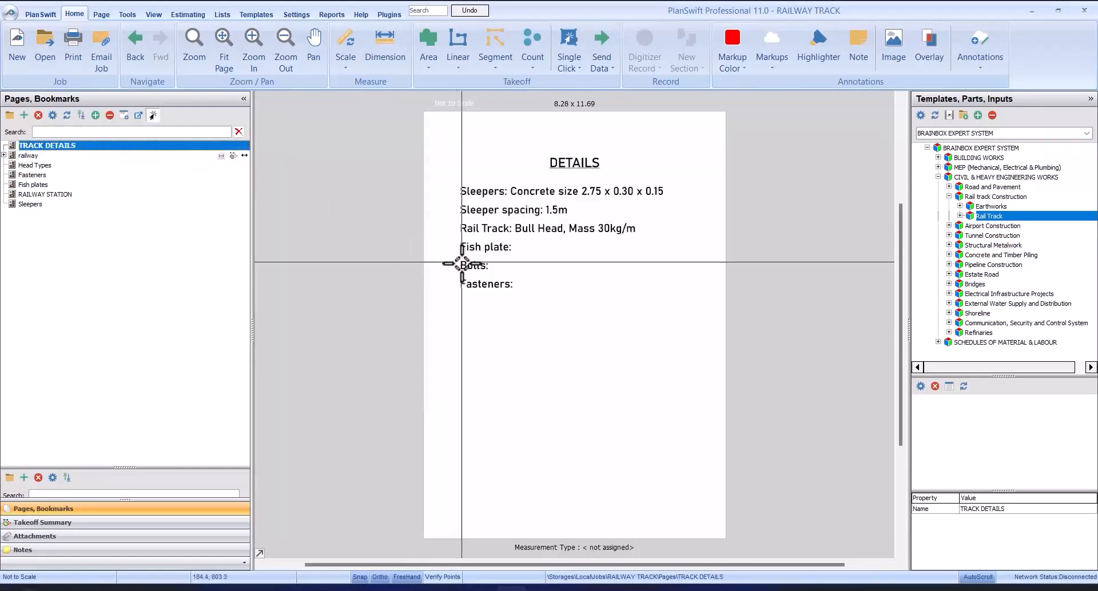
{"action": "left_click", "coordinate": [30, 186]}
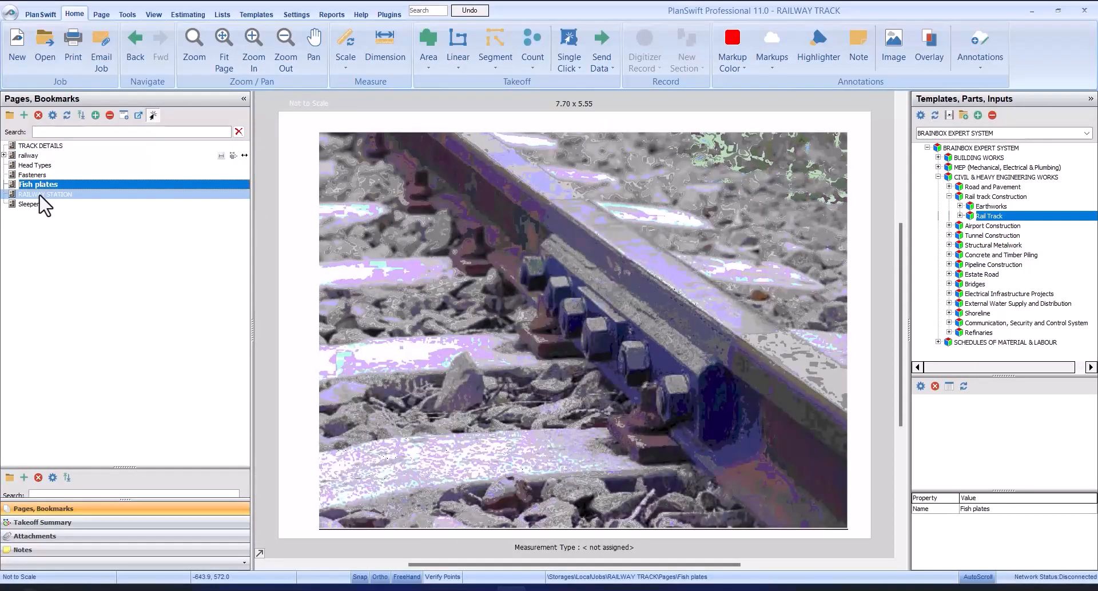
Step: Check the Fasteners page against the fastener entry in TRACK DETAILS, and view the RAILWAY STATION page
{"action": "left_click", "coordinate": [40, 195]}
{"action": "left_click", "coordinate": [30, 174]}
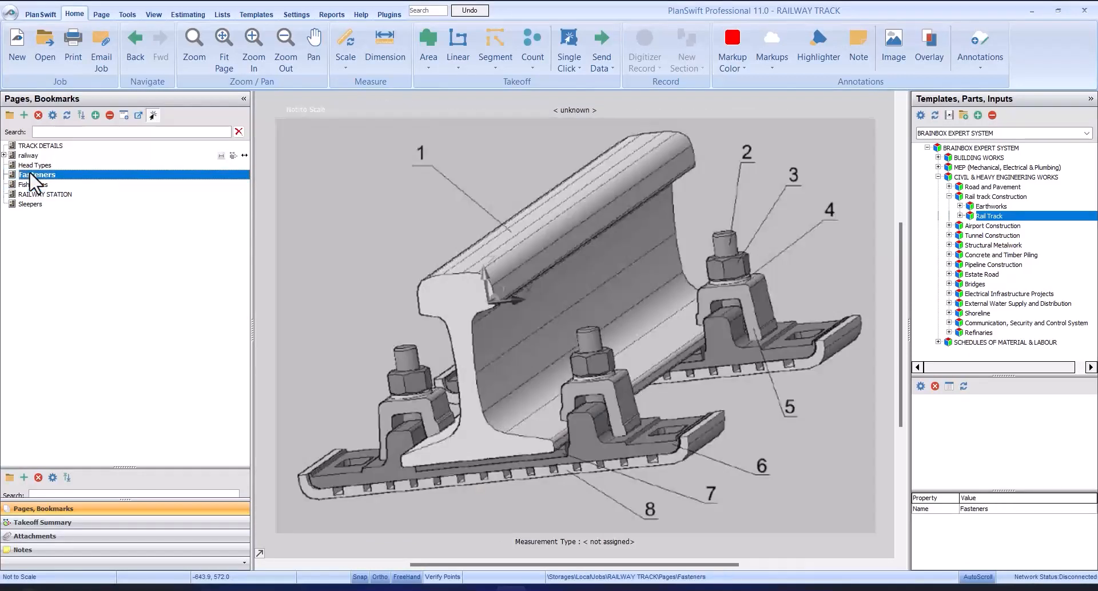
{"action": "left_click", "coordinate": [43, 146]}
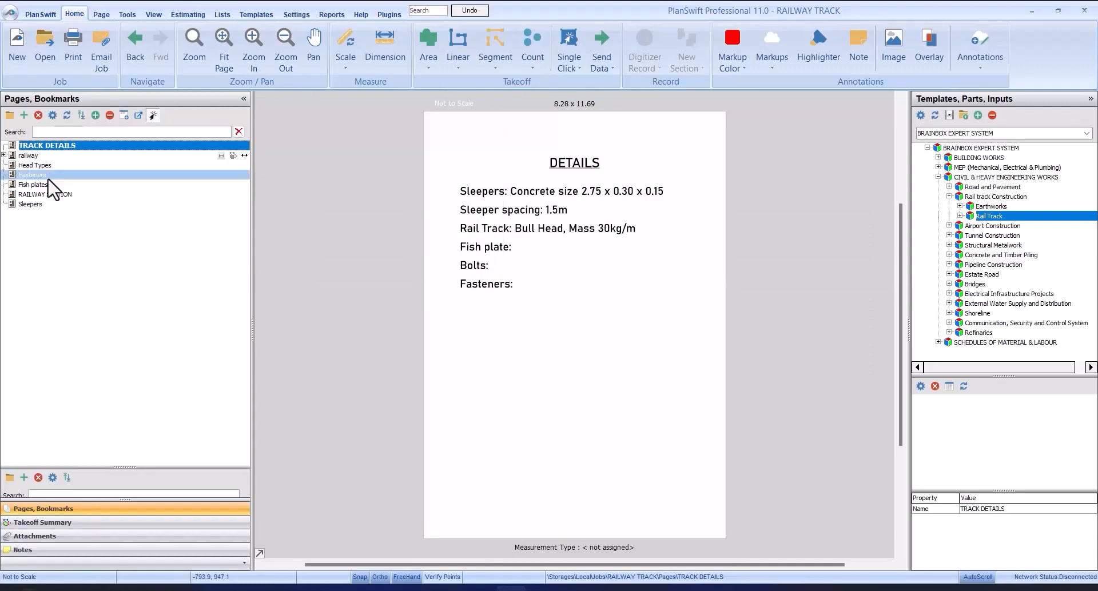
{"action": "left_click", "coordinate": [34, 175]}
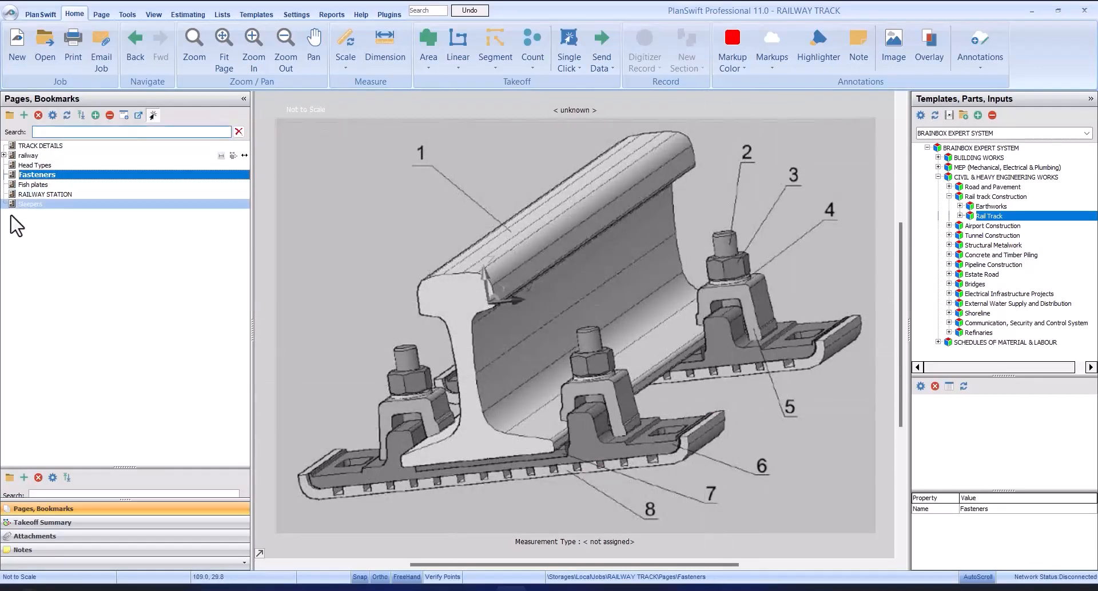
{"action": "left_click", "coordinate": [35, 147]}
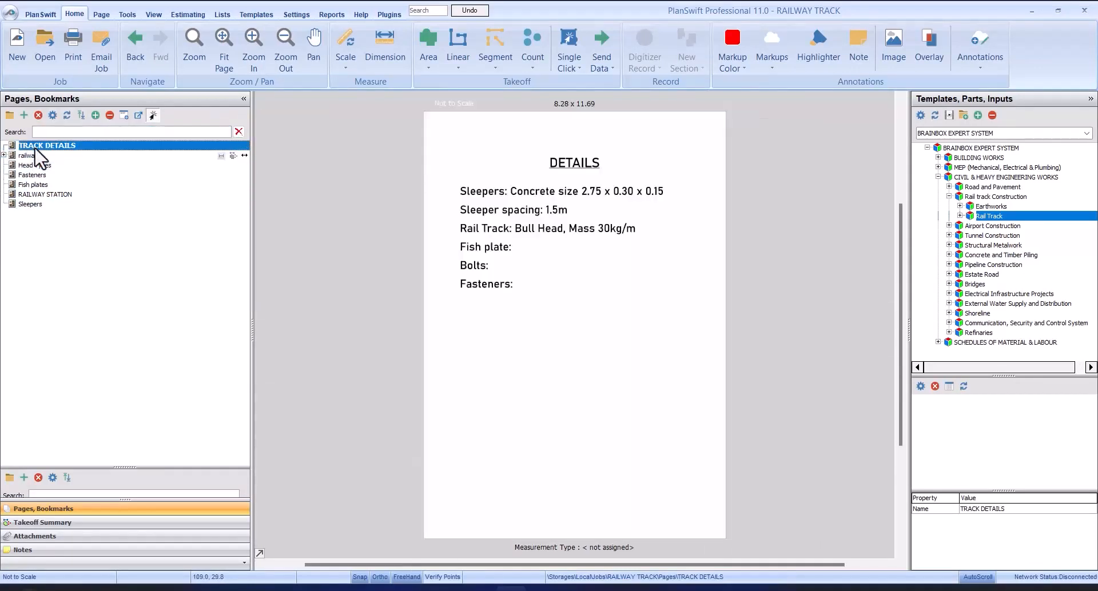
{"action": "left_click", "coordinate": [47, 194]}
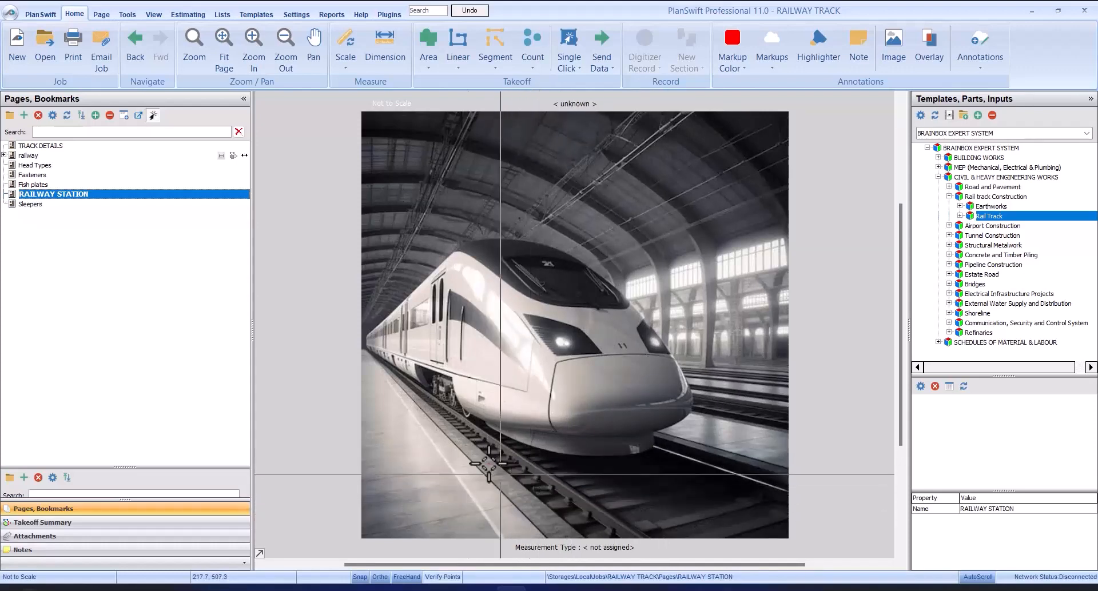
Step: Examine Section A-A on the railway page for the rail, sleeper, shoulder and ballast dimensions and the side slopes
{"action": "left_click", "coordinate": [71, 155]}
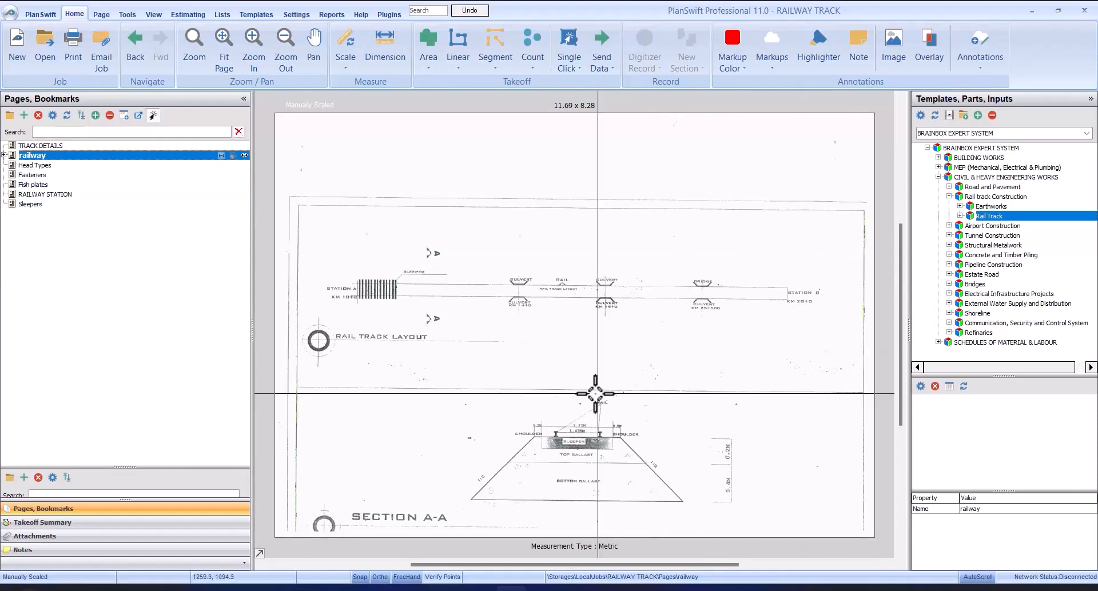
{"action": "scroll", "coordinate": [625, 494], "scroll_direction": "up", "scroll_amount": 3}
{"action": "scroll", "coordinate": [780, 272], "scroll_direction": "down", "scroll_amount": 3}
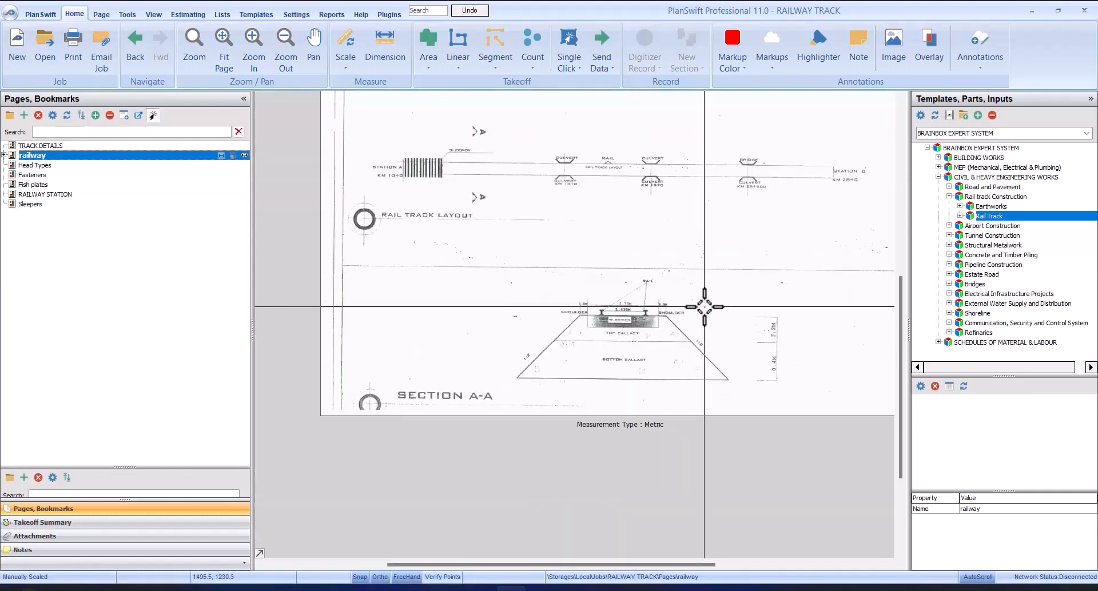
{"action": "scroll", "coordinate": [662, 182], "scroll_direction": "up", "scroll_amount": 2}
{"action": "scroll", "coordinate": [659, 246], "scroll_direction": "down", "scroll_amount": 2}
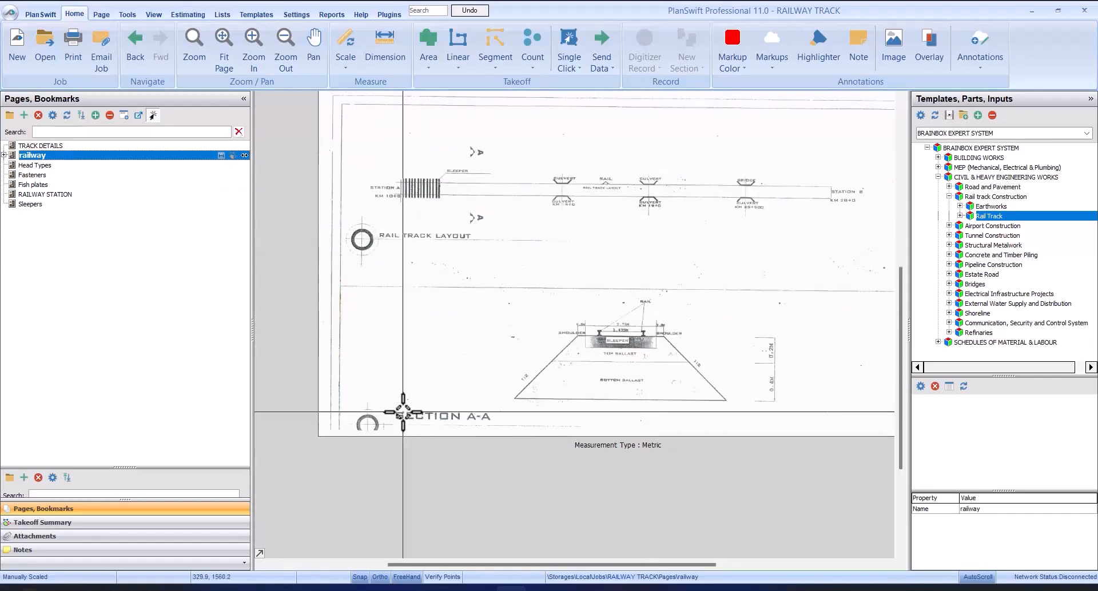
{"action": "scroll", "coordinate": [775, 395], "scroll_direction": "up", "scroll_amount": 3}
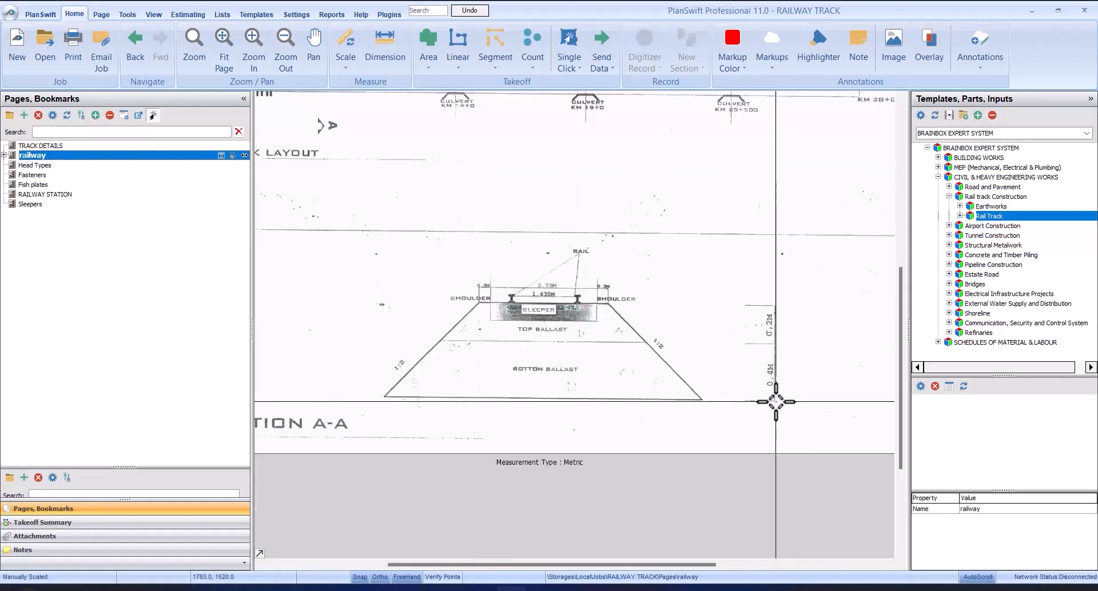
{"action": "scroll", "coordinate": [524, 369], "scroll_direction": "up", "scroll_amount": 1}
{"action": "scroll", "coordinate": [568, 370], "scroll_direction": "up", "scroll_amount": 1}
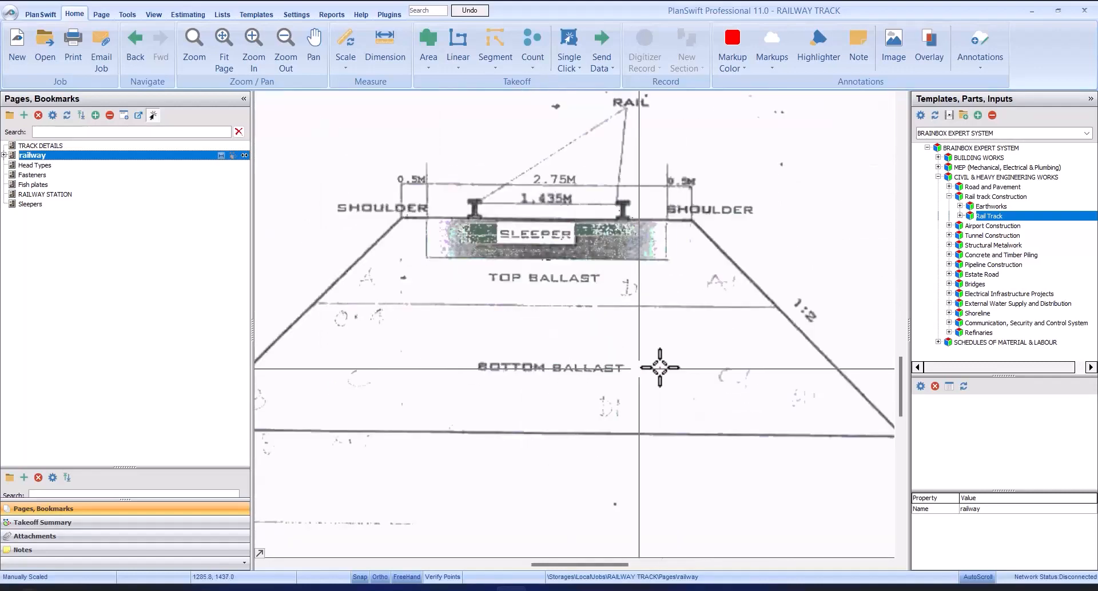
{"action": "scroll", "coordinate": [728, 368], "scroll_direction": "down", "scroll_amount": 1}
{"action": "scroll", "coordinate": [667, 368], "scroll_direction": "up", "scroll_amount": 1}
{"action": "scroll", "coordinate": [668, 366], "scroll_direction": "down", "scroll_amount": 1}
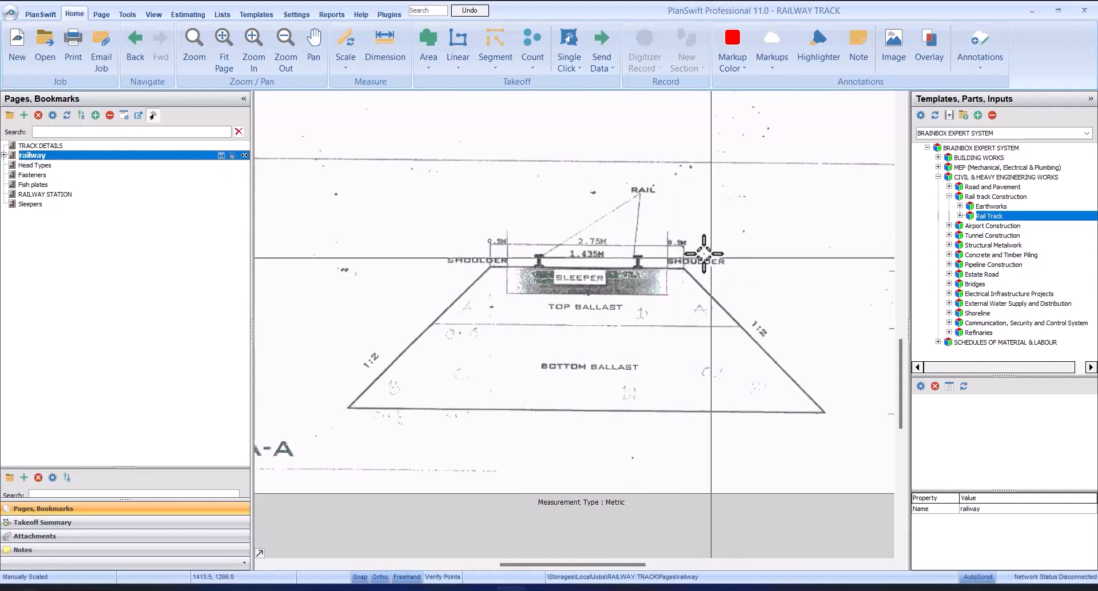
{"action": "scroll", "coordinate": [719, 260], "scroll_direction": "down", "scroll_amount": 3}
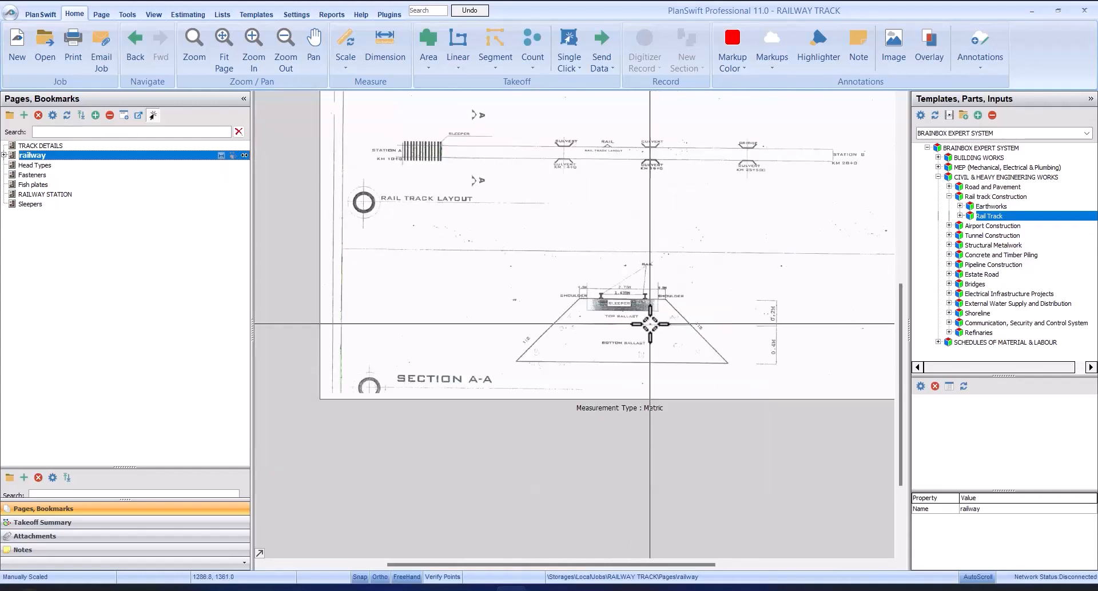
Step: Inspect the sleepers, the chainage at Station A and the culverts along the rail track layout
{"action": "scroll", "coordinate": [452, 153], "scroll_direction": "up", "scroll_amount": 3}
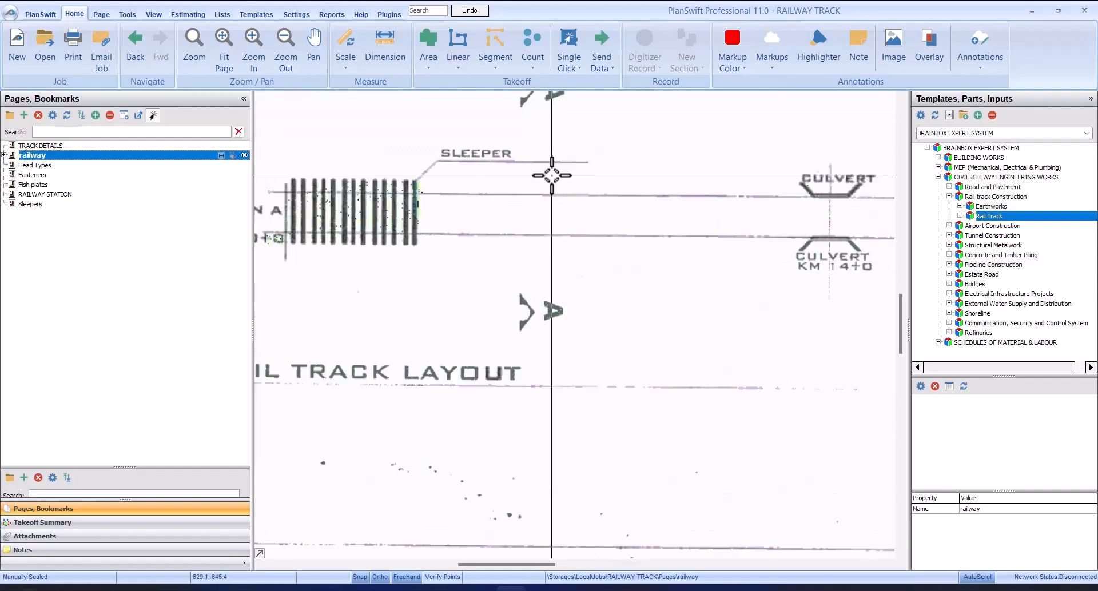
{"action": "scroll", "coordinate": [468, 165], "scroll_direction": "down", "scroll_amount": 2}
{"action": "scroll", "coordinate": [567, 198], "scroll_direction": "up", "scroll_amount": 4}
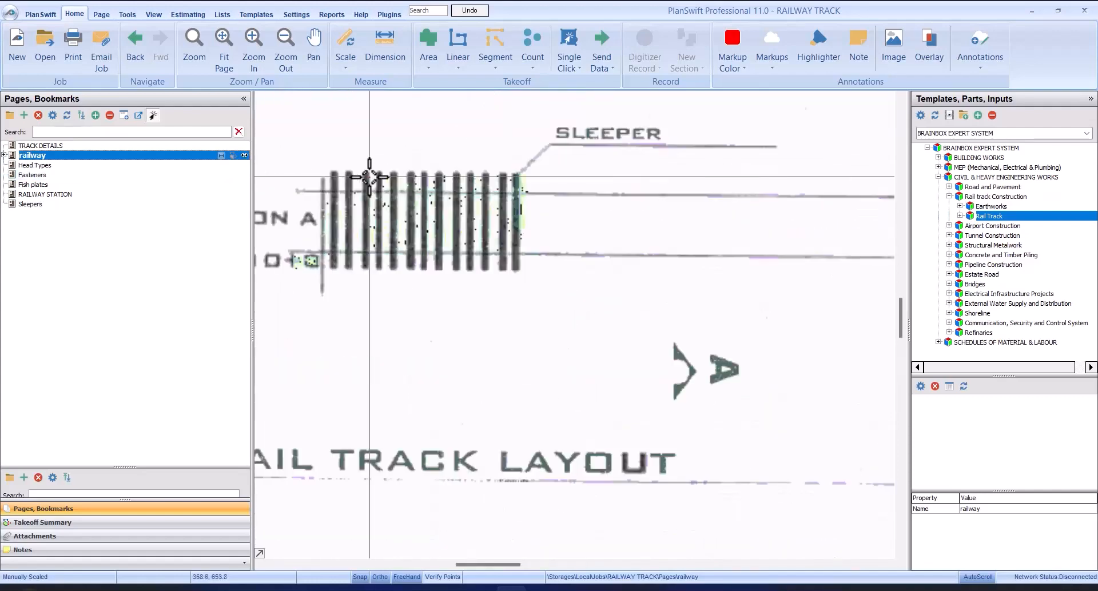
{"action": "scroll", "coordinate": [570, 199], "scroll_direction": "down", "scroll_amount": 3}
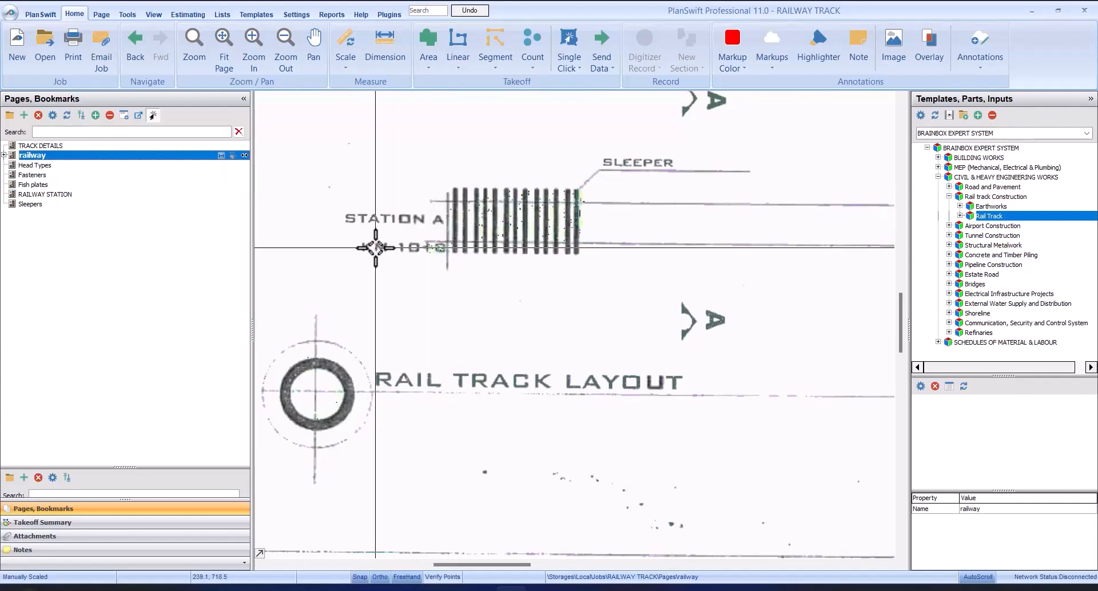
{"action": "scroll", "coordinate": [415, 250], "scroll_direction": "down", "scroll_amount": 3}
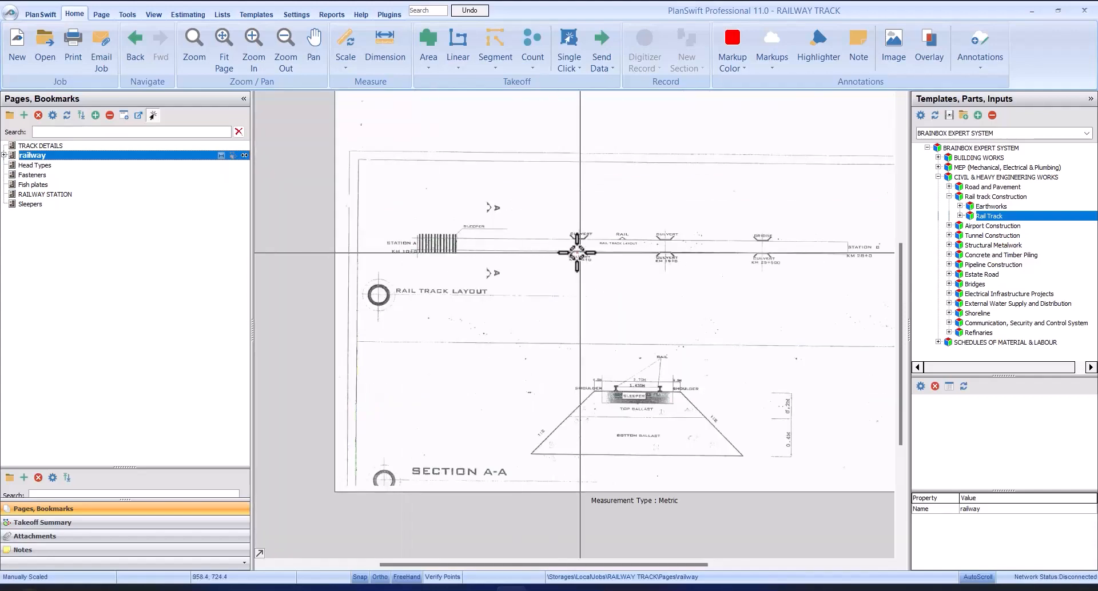
Step: Examine the chainages at Station A and Station B and the bridge and culvert labels along the rail track layout
{"action": "scroll", "coordinate": [881, 249], "scroll_direction": "up", "scroll_amount": 4}
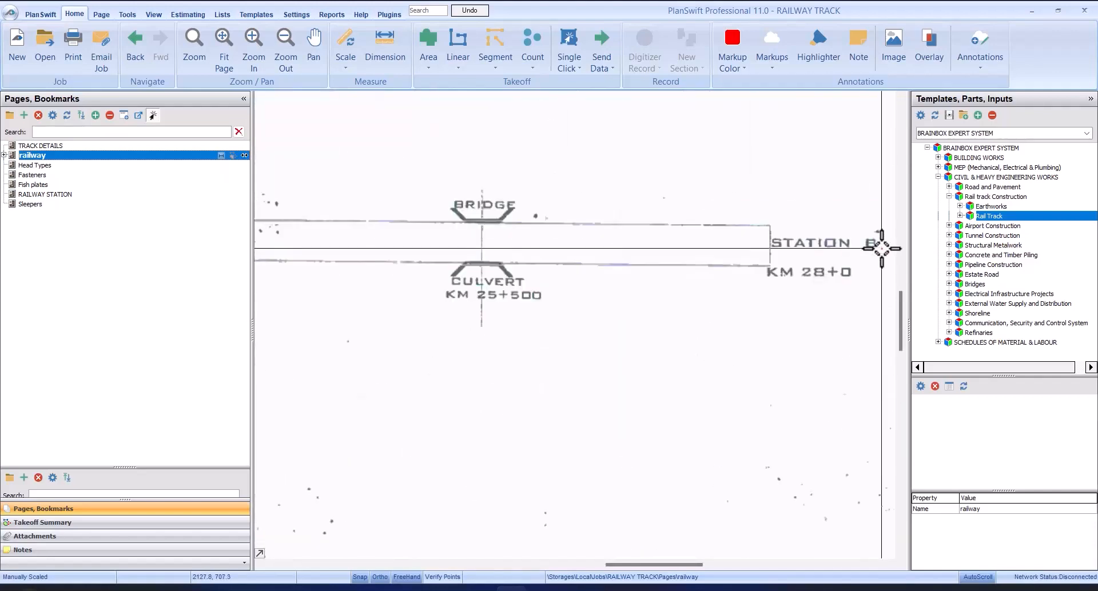
{"action": "scroll", "coordinate": [883, 246], "scroll_direction": "up", "scroll_amount": 3}
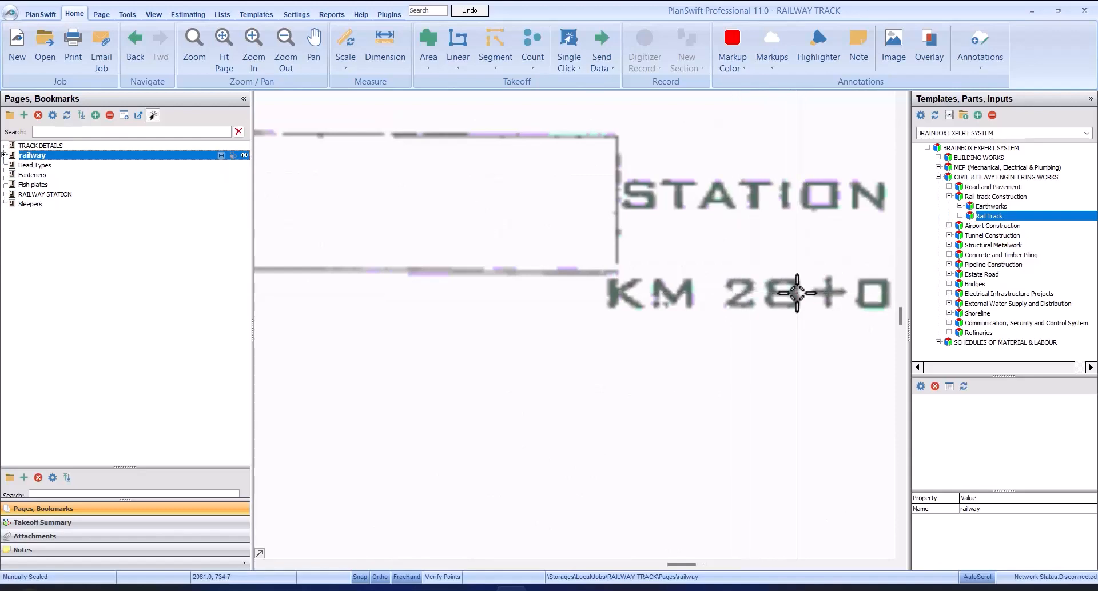
{"action": "scroll", "coordinate": [797, 293], "scroll_direction": "down", "scroll_amount": 6}
{"action": "scroll", "coordinate": [325, 292], "scroll_direction": "up", "scroll_amount": 5}
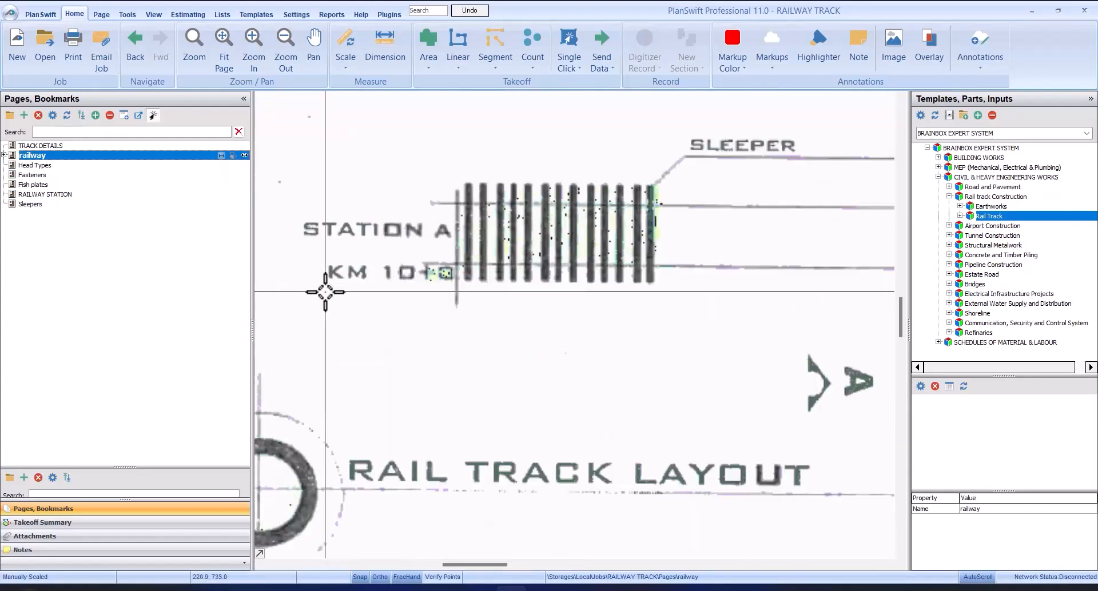
{"action": "scroll", "coordinate": [444, 274], "scroll_direction": "down", "scroll_amount": 5}
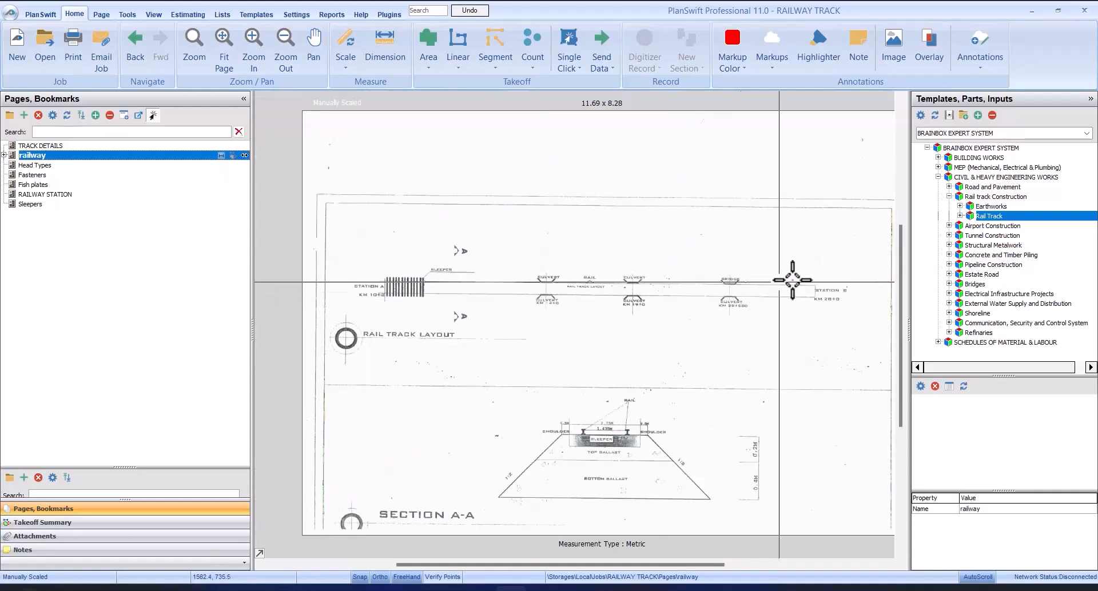
{"action": "scroll", "coordinate": [792, 280], "scroll_direction": "up", "scroll_amount": 5}
{"action": "scroll", "coordinate": [836, 321], "scroll_direction": "down", "scroll_amount": 5}
{"action": "scroll", "coordinate": [796, 324], "scroll_direction": "up", "scroll_amount": 5}
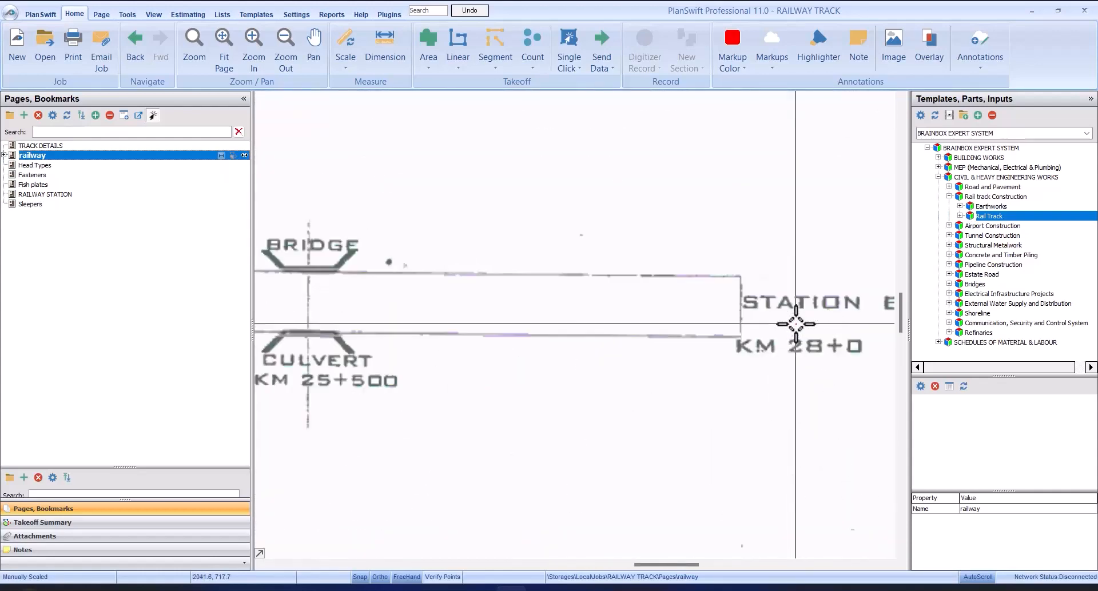
{"action": "scroll", "coordinate": [812, 343], "scroll_direction": "up", "scroll_amount": 3}
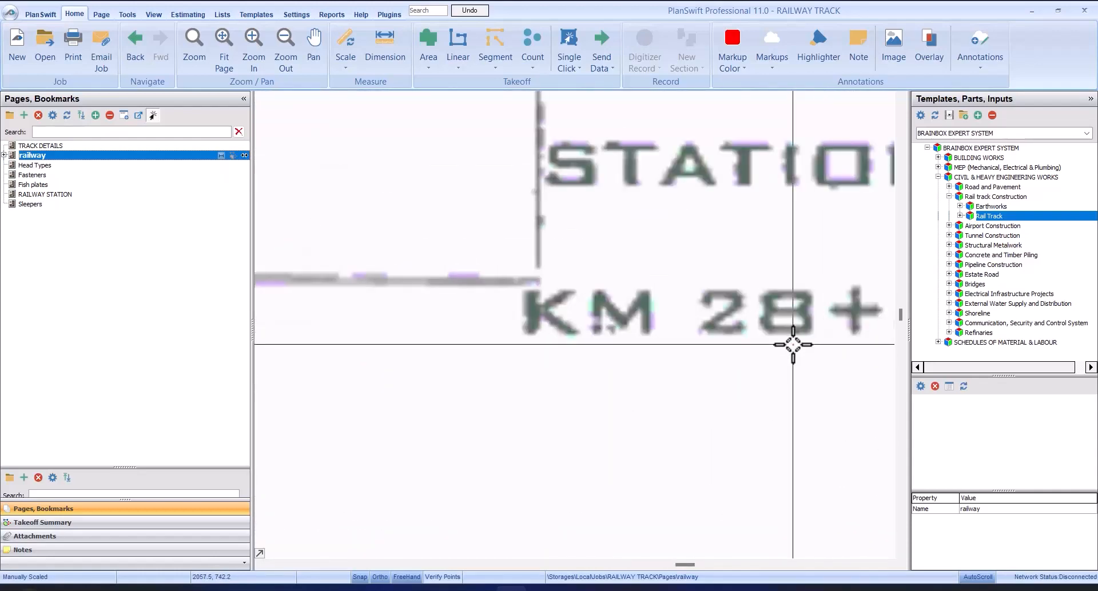
{"action": "scroll", "coordinate": [788, 345], "scroll_direction": "down", "scroll_amount": 4}
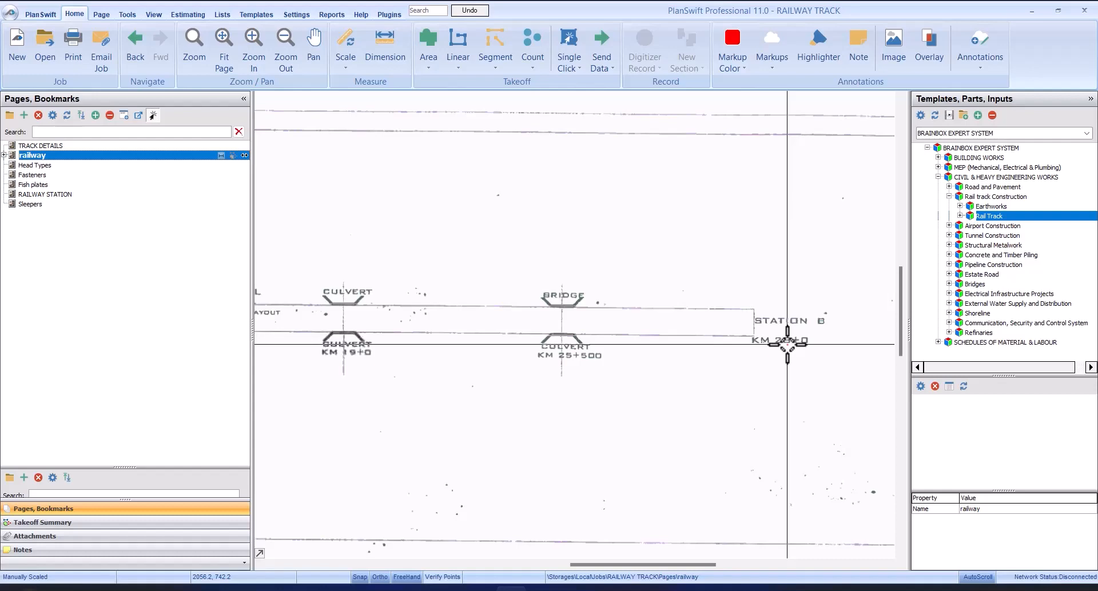
{"action": "scroll", "coordinate": [787, 345], "scroll_direction": "up", "scroll_amount": 5}
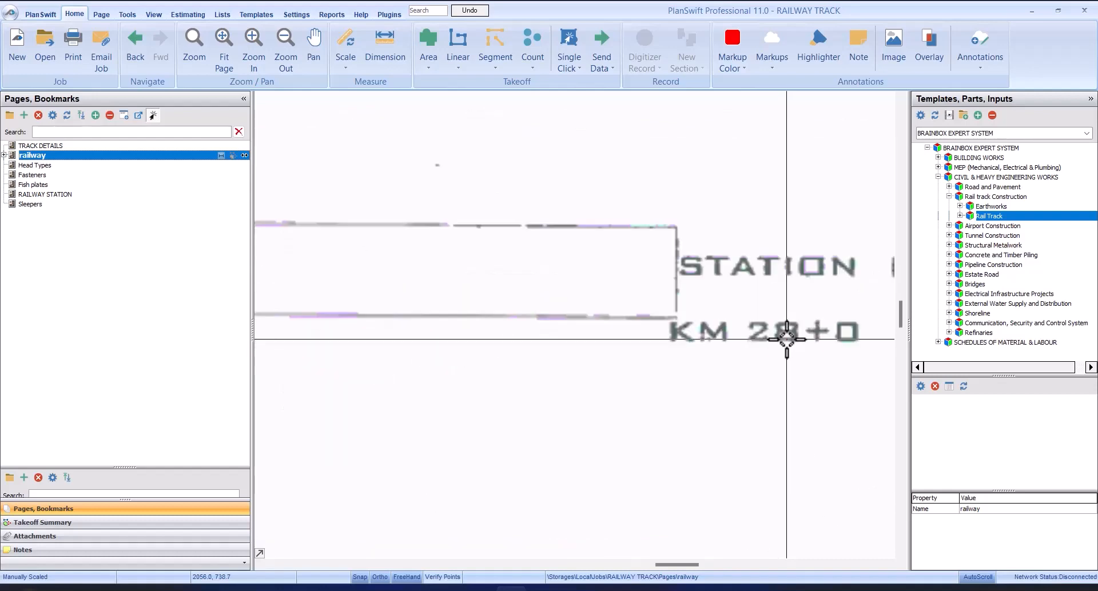
{"action": "scroll", "coordinate": [748, 315], "scroll_direction": "down", "scroll_amount": 5}
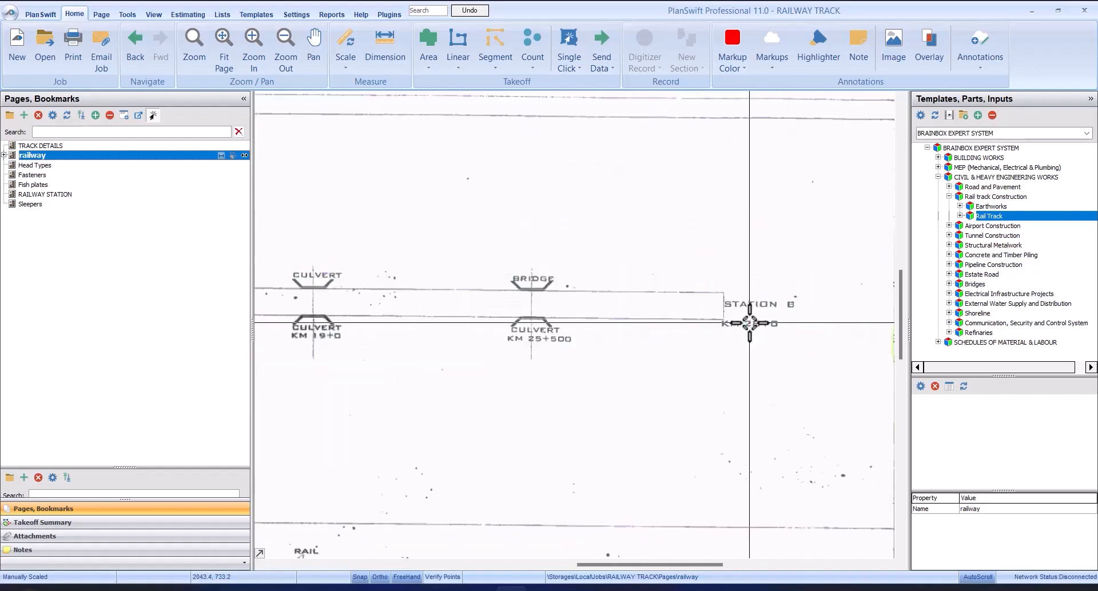
Step: Examine the sleeper, rail gauge and shoulder dimensions at the top of Section A-A
{"action": "scroll", "coordinate": [529, 487], "scroll_direction": "up", "scroll_amount": 5}
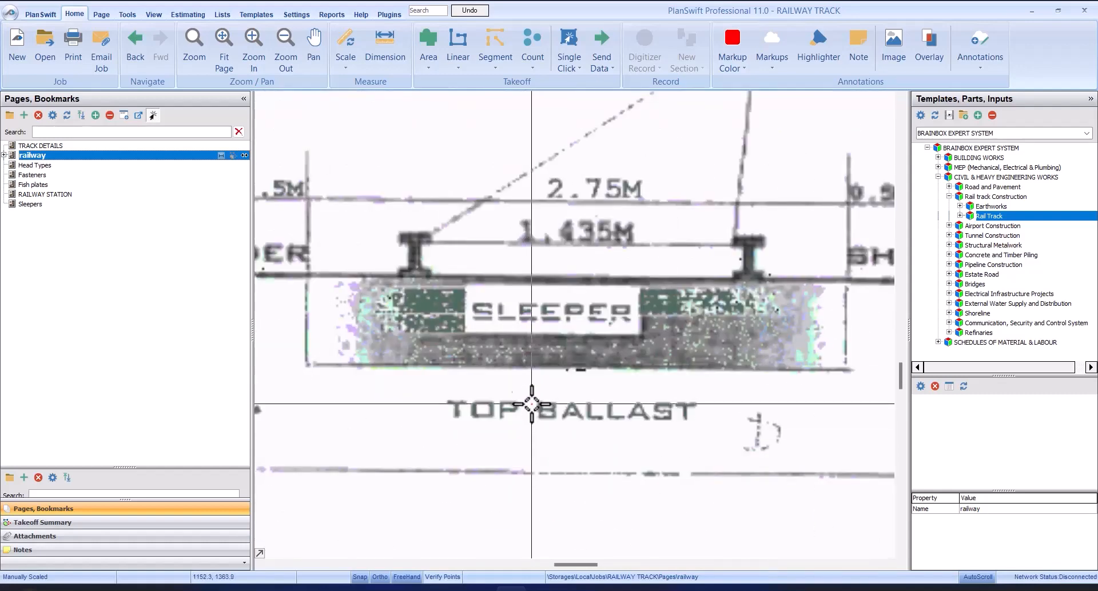
{"action": "scroll", "coordinate": [532, 361], "scroll_direction": "down", "scroll_amount": 2}
{"action": "scroll", "coordinate": [531, 361], "scroll_direction": "up", "scroll_amount": 2}
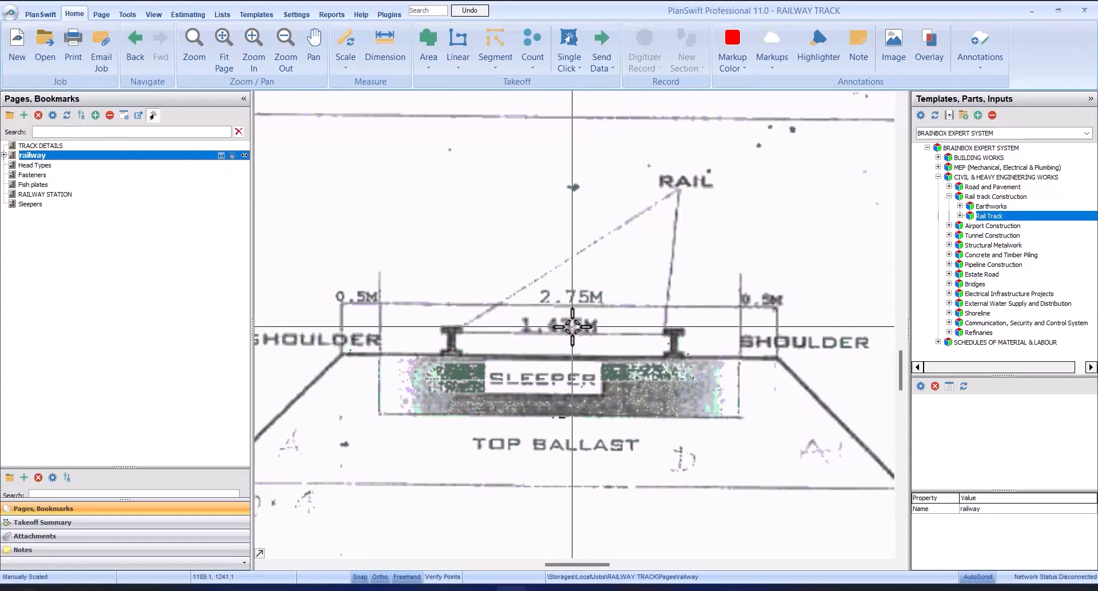
{"action": "scroll", "coordinate": [586, 326], "scroll_direction": "down", "scroll_amount": 2}
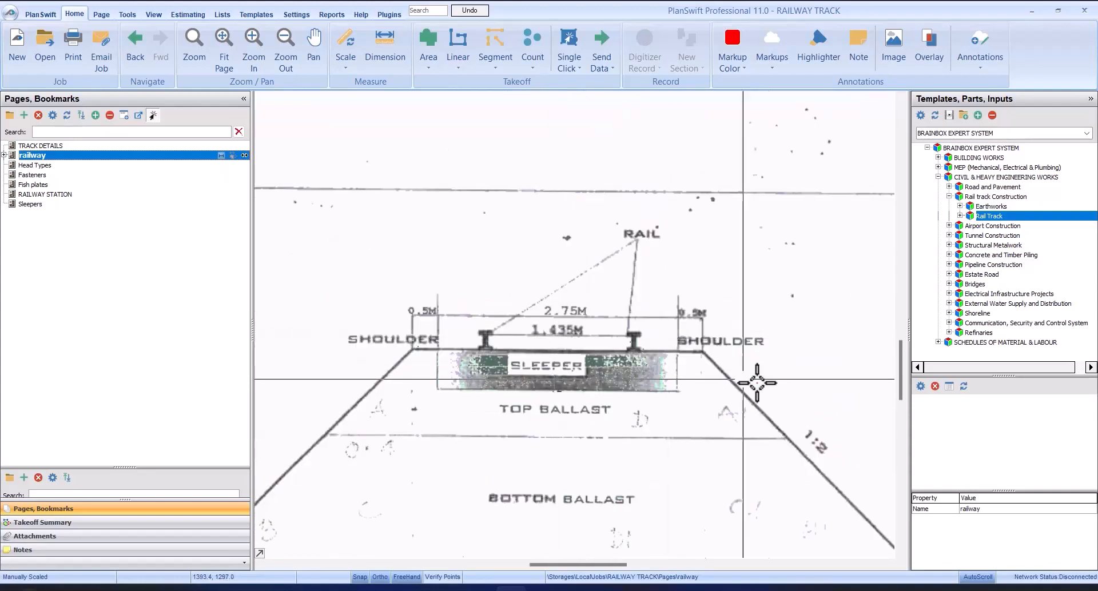
{"action": "scroll", "coordinate": [689, 337], "scroll_direction": "up", "scroll_amount": 2}
{"action": "scroll", "coordinate": [688, 337], "scroll_direction": "up", "scroll_amount": 2}
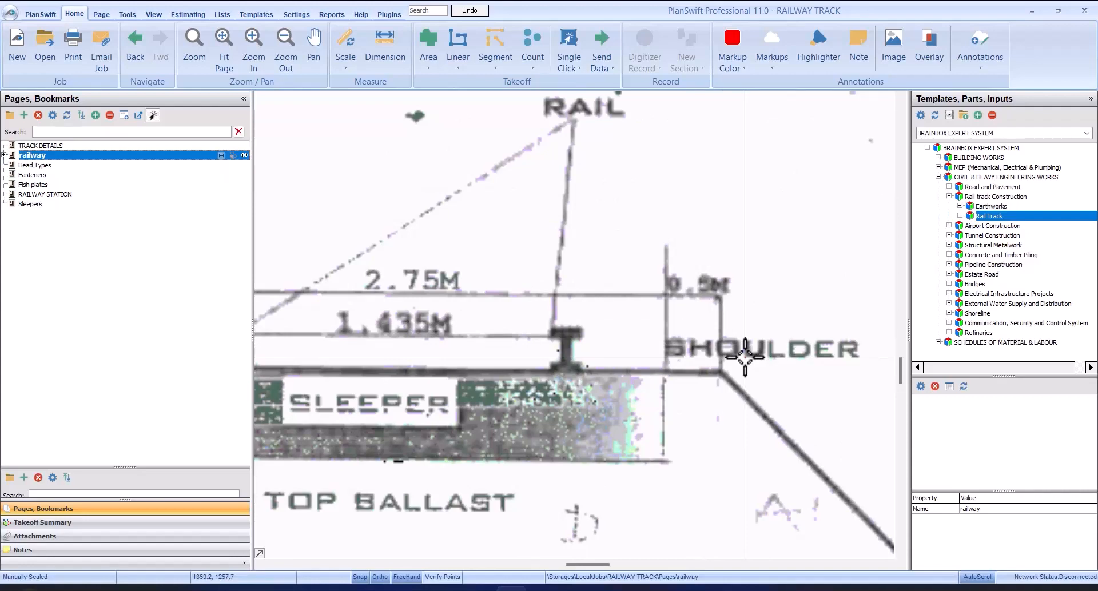
{"action": "scroll", "coordinate": [744, 358], "scroll_direction": "down", "scroll_amount": 1}
{"action": "scroll", "coordinate": [738, 355], "scroll_direction": "up", "scroll_amount": 2}
{"action": "scroll", "coordinate": [668, 330], "scroll_direction": "down", "scroll_amount": 4}
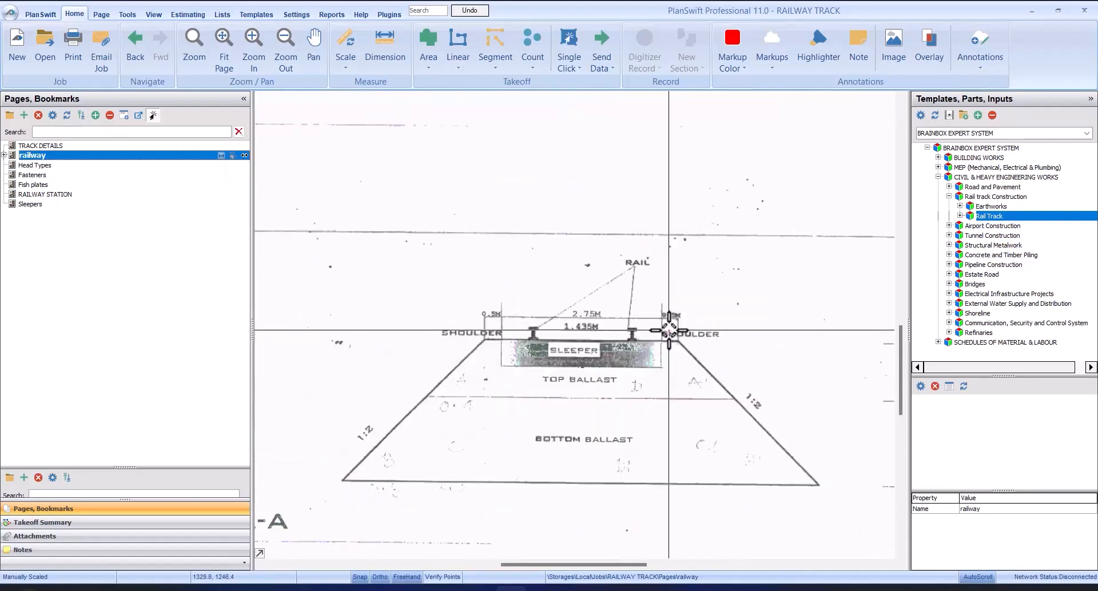
{"action": "scroll", "coordinate": [668, 330], "scroll_direction": "down", "scroll_amount": 3}
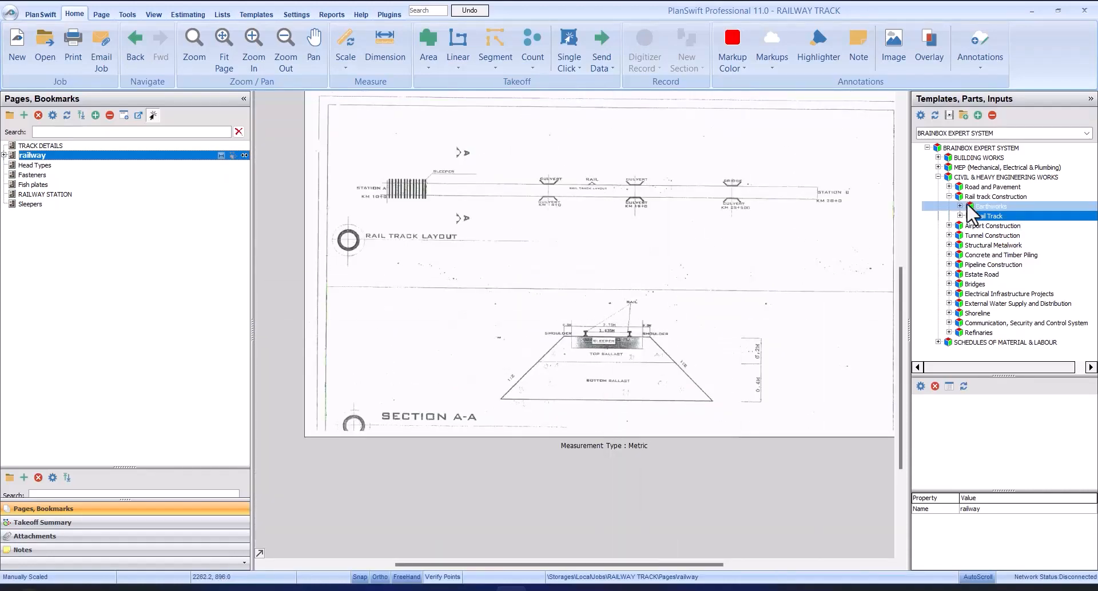
Step: Check which template the Earthworks group under Rail track Construction contains, and collapse the group again
{"action": "left_click", "coordinate": [980, 206]}
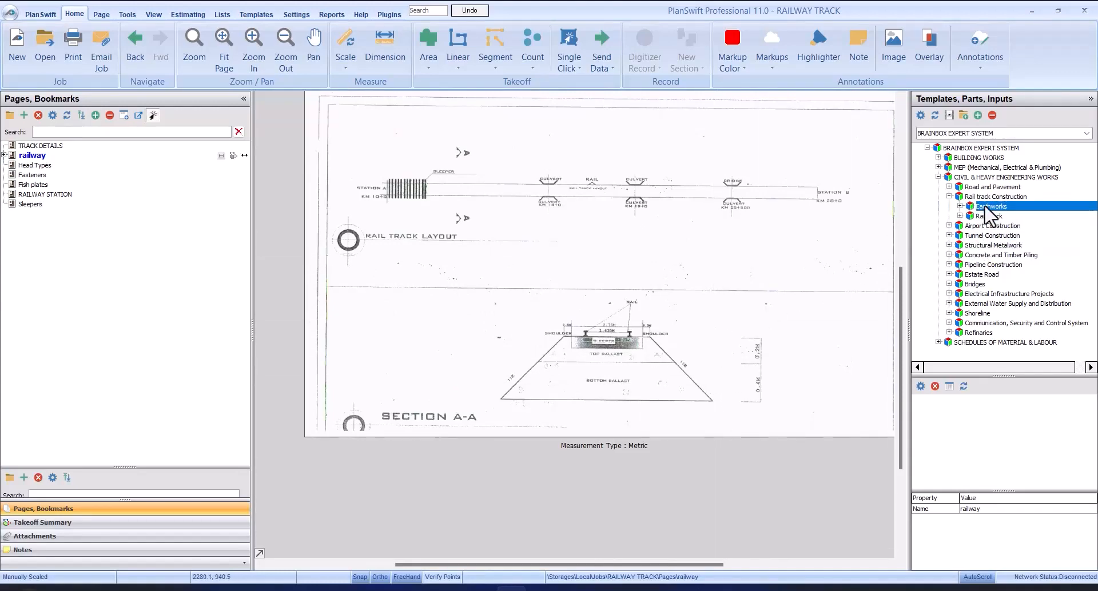
{"action": "left_click", "coordinate": [977, 188]}
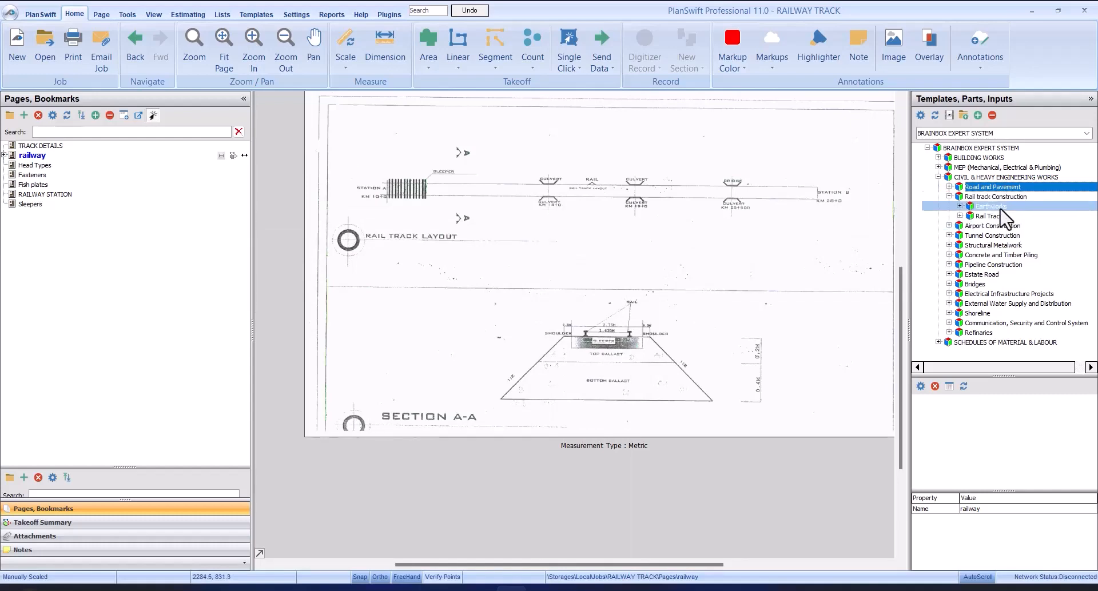
{"action": "left_click", "coordinate": [961, 206]}
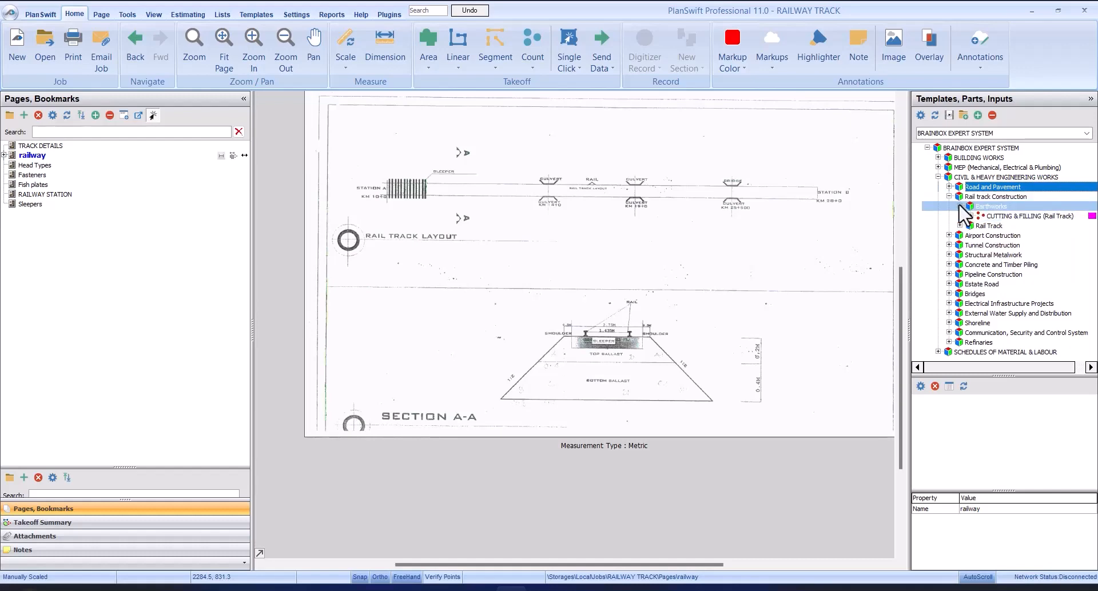
{"action": "left_click", "coordinate": [961, 207]}
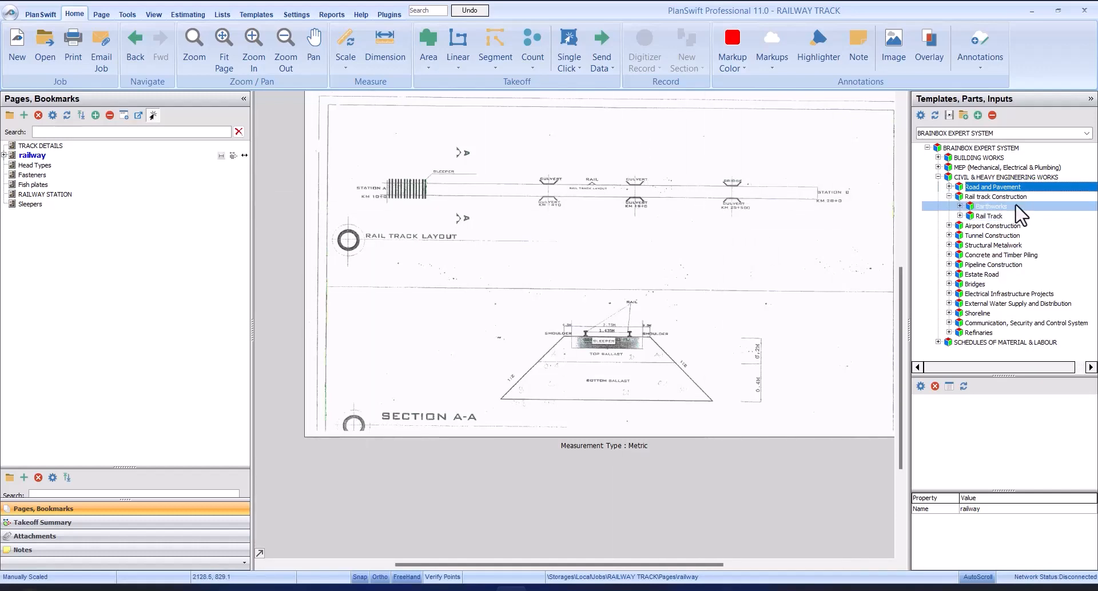
Step: Expand the Rail Track template group and its BOTTOM BALLAST template to show the nested track items
{"action": "left_click", "coordinate": [992, 216]}
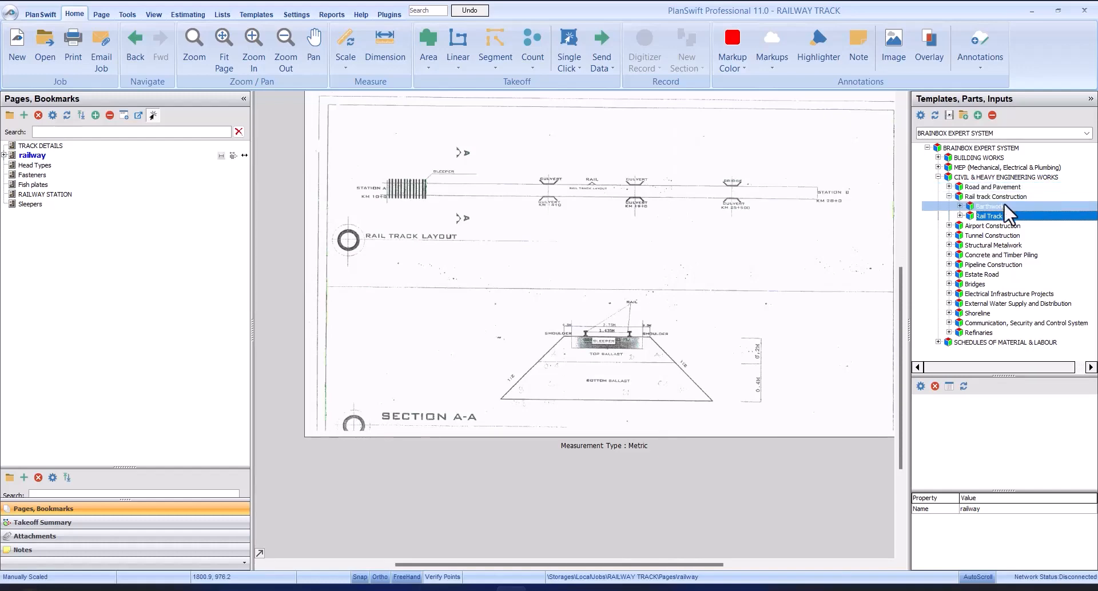
{"action": "left_click", "coordinate": [960, 216]}
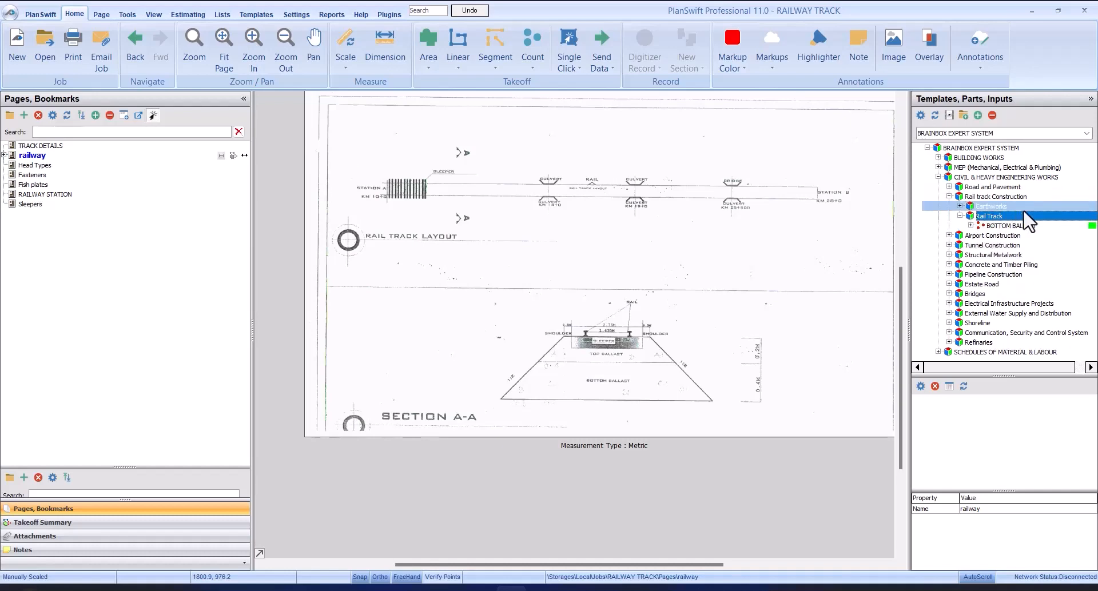
{"action": "left_click", "coordinate": [1011, 227]}
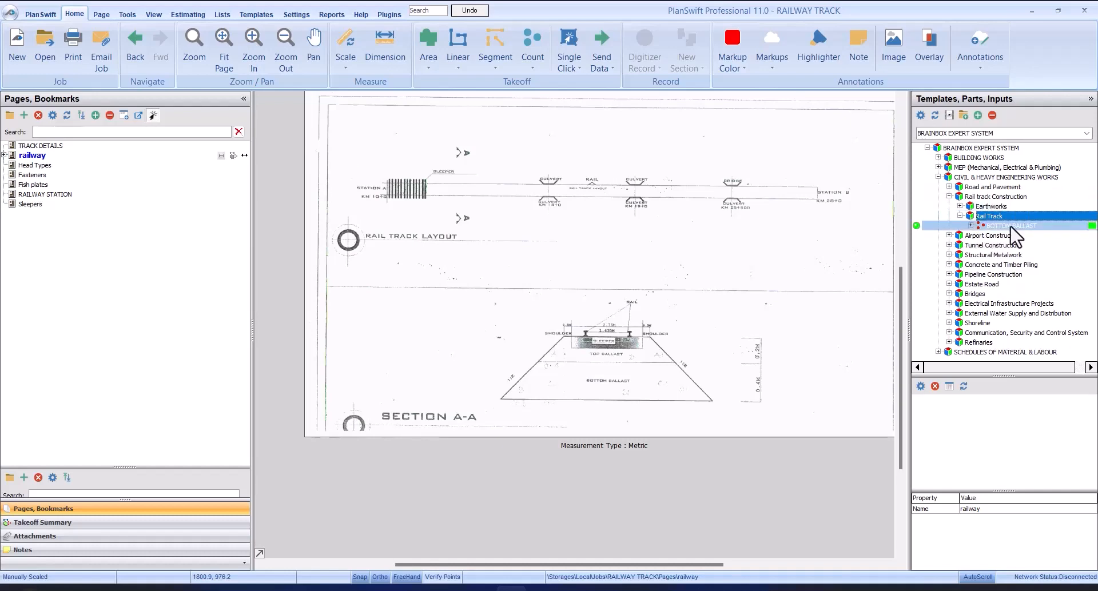
{"action": "left_click", "coordinate": [971, 226]}
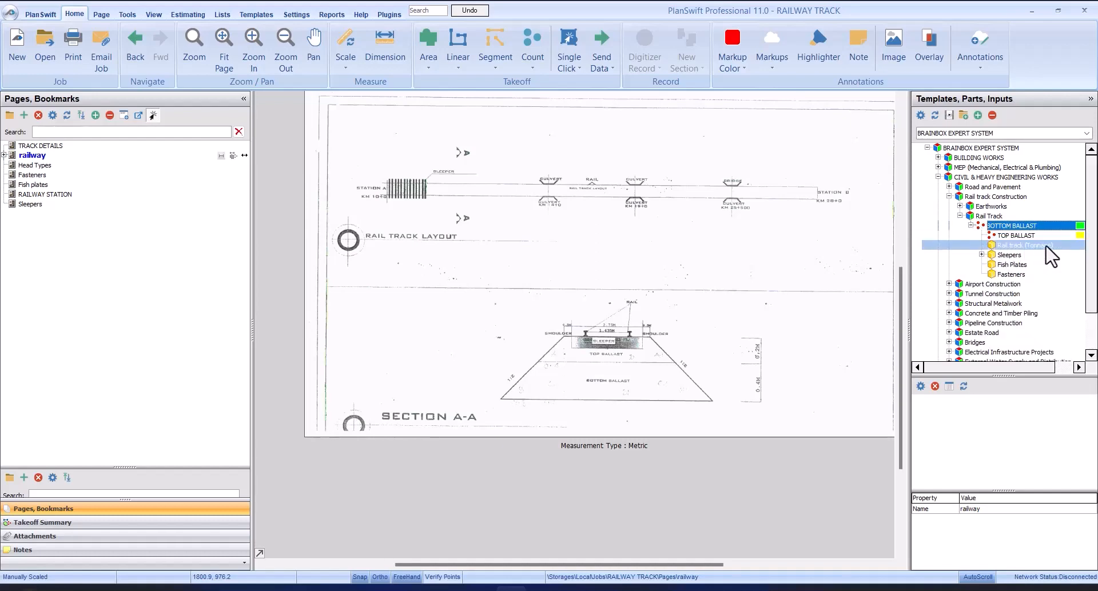
Step: Examine Section A-A for the top and bottom ballast layers, their depths, the side slopes and the shoulder edges
{"action": "scroll", "coordinate": [643, 321], "scroll_direction": "up", "scroll_amount": 4}
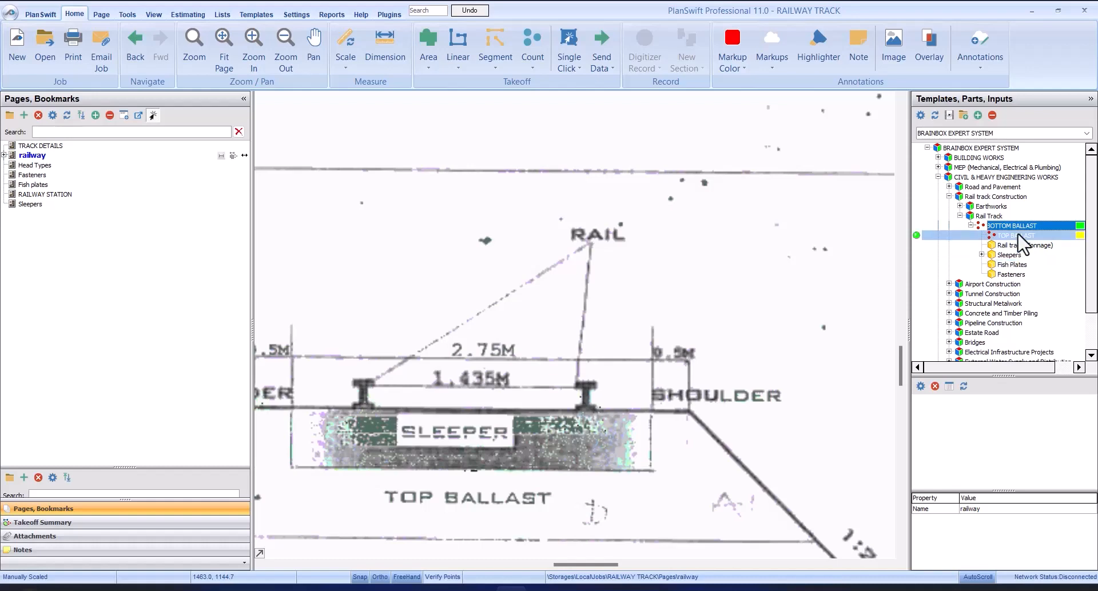
{"action": "scroll", "coordinate": [834, 257], "scroll_direction": "down", "scroll_amount": 3}
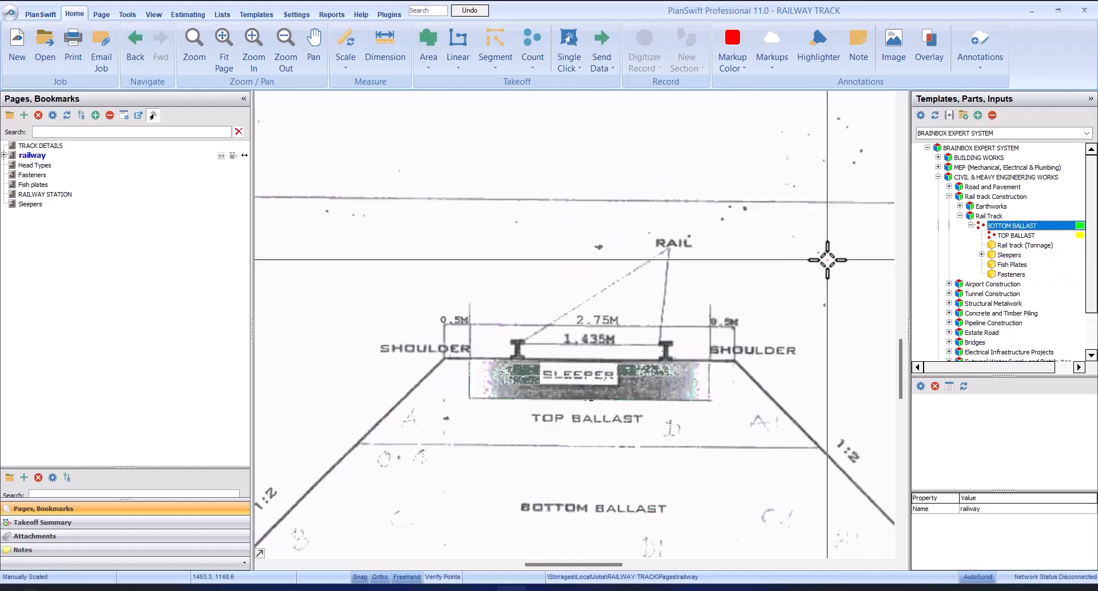
{"action": "scroll", "coordinate": [827, 274], "scroll_direction": "up", "scroll_amount": 1}
{"action": "scroll", "coordinate": [664, 290], "scroll_direction": "up", "scroll_amount": 2}
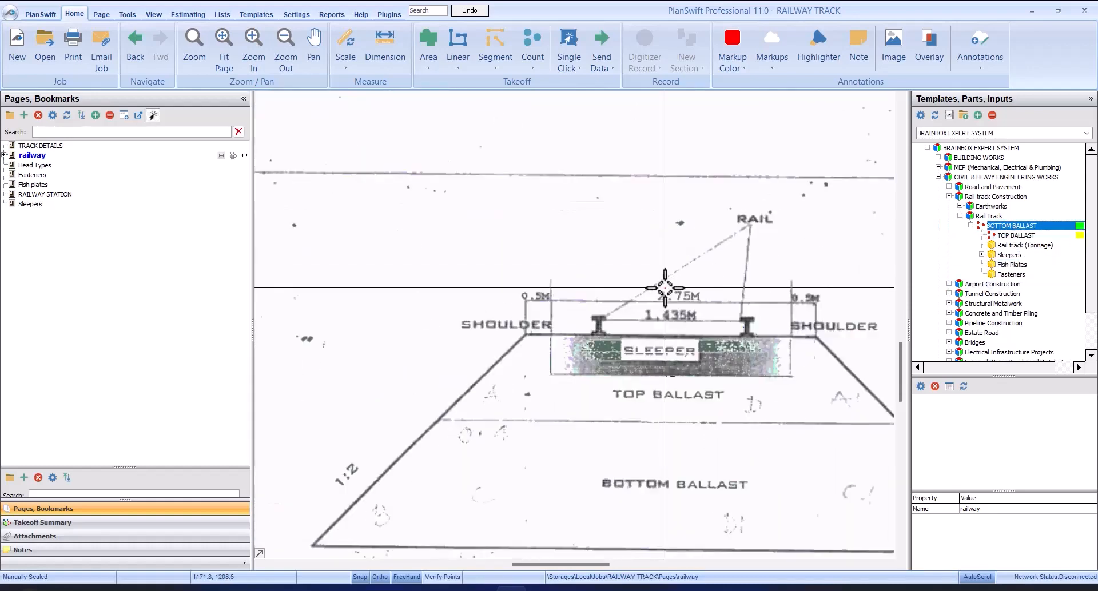
{"action": "scroll", "coordinate": [550, 270], "scroll_direction": "down", "scroll_amount": 3}
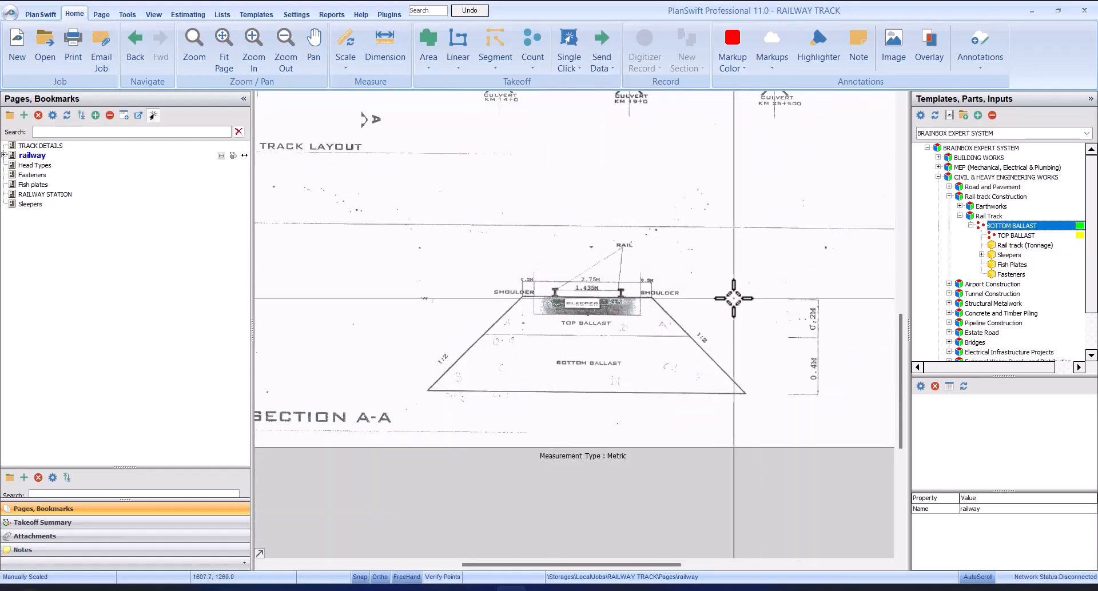
{"action": "scroll", "coordinate": [704, 343], "scroll_direction": "up", "scroll_amount": 3}
{"action": "scroll", "coordinate": [686, 374], "scroll_direction": "down", "scroll_amount": 2}
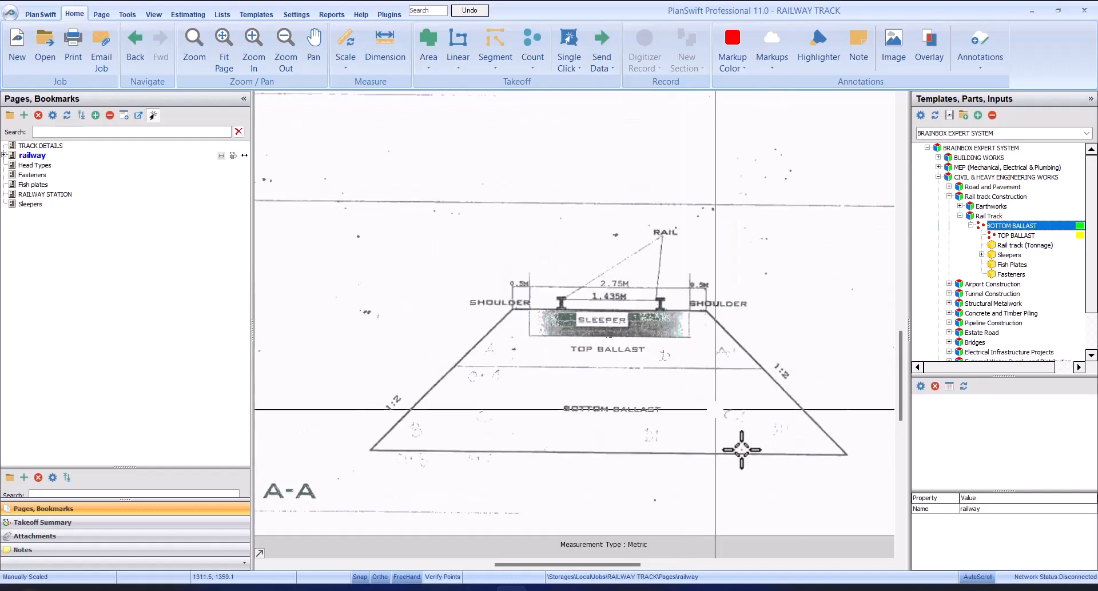
{"action": "scroll", "coordinate": [733, 394], "scroll_direction": "up", "scroll_amount": 3}
{"action": "scroll", "coordinate": [736, 387], "scroll_direction": "down", "scroll_amount": 2}
{"action": "scroll", "coordinate": [728, 348], "scroll_direction": "up", "scroll_amount": 1}
{"action": "scroll", "coordinate": [686, 310], "scroll_direction": "down", "scroll_amount": 2}
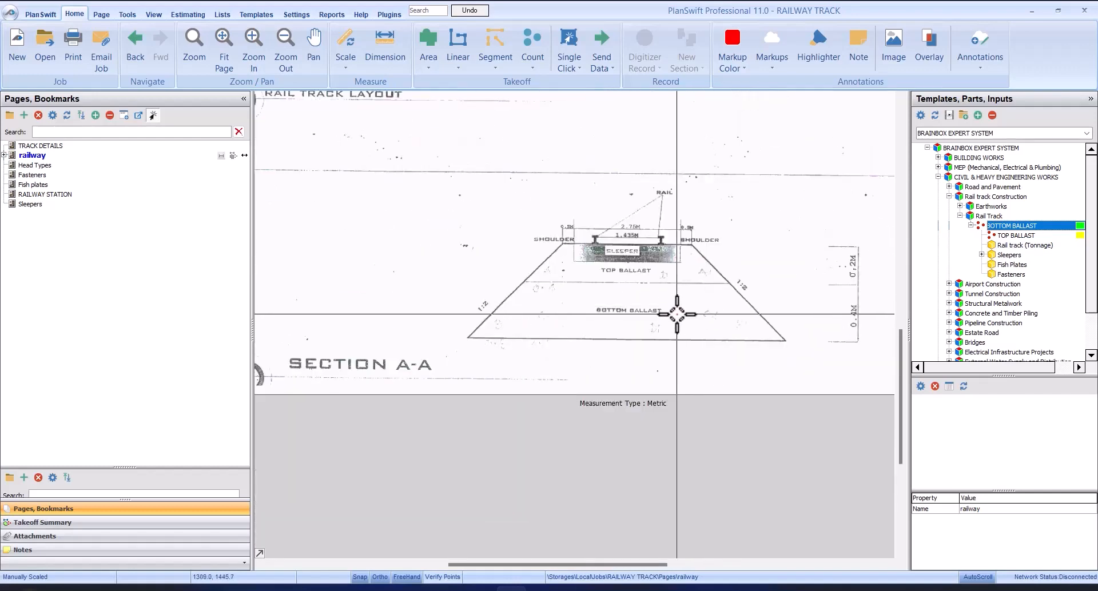
{"action": "scroll", "coordinate": [580, 304], "scroll_direction": "up", "scroll_amount": 2}
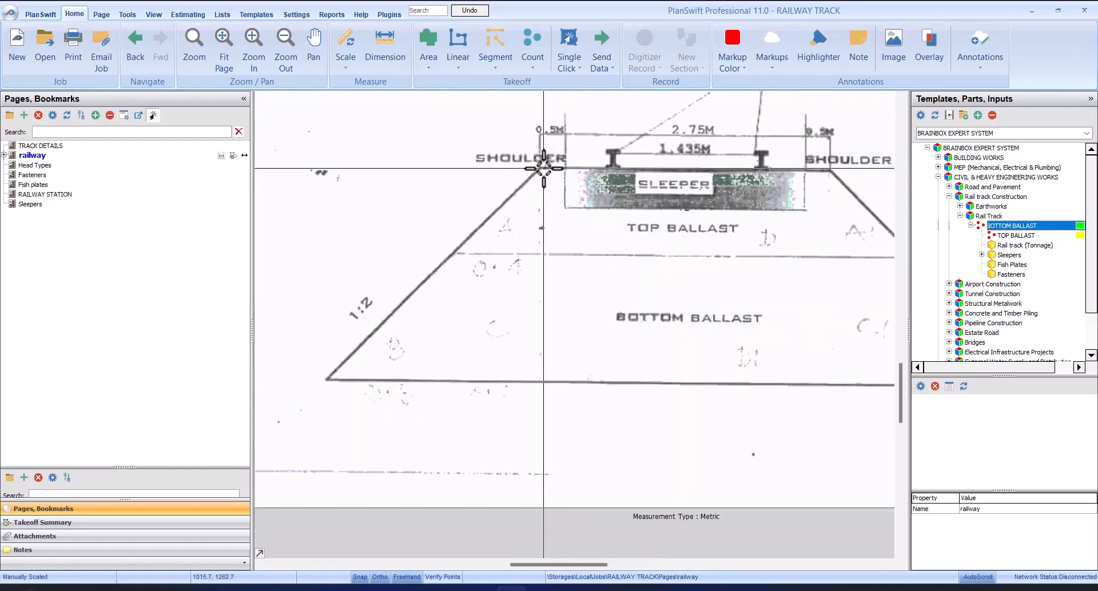
{"action": "scroll", "coordinate": [488, 262], "scroll_direction": "down", "scroll_amount": 2}
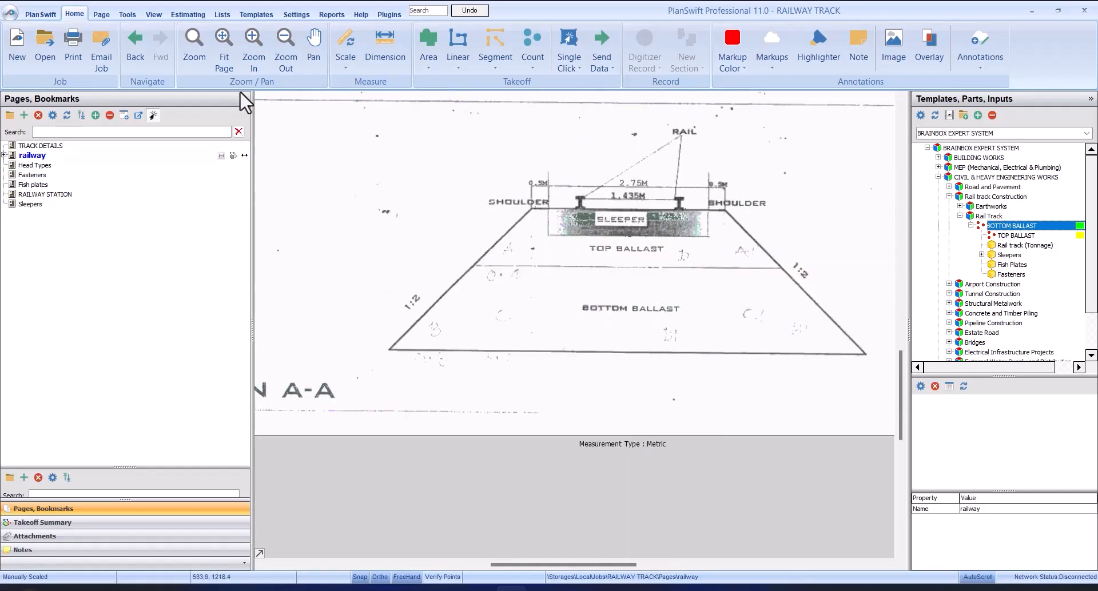
Step: Start a Linear takeoff with the default properties and draw a vertical line about 2.42 m long from Section A-A's left shoulder edge to the base
{"action": "left_click", "coordinate": [456, 38]}
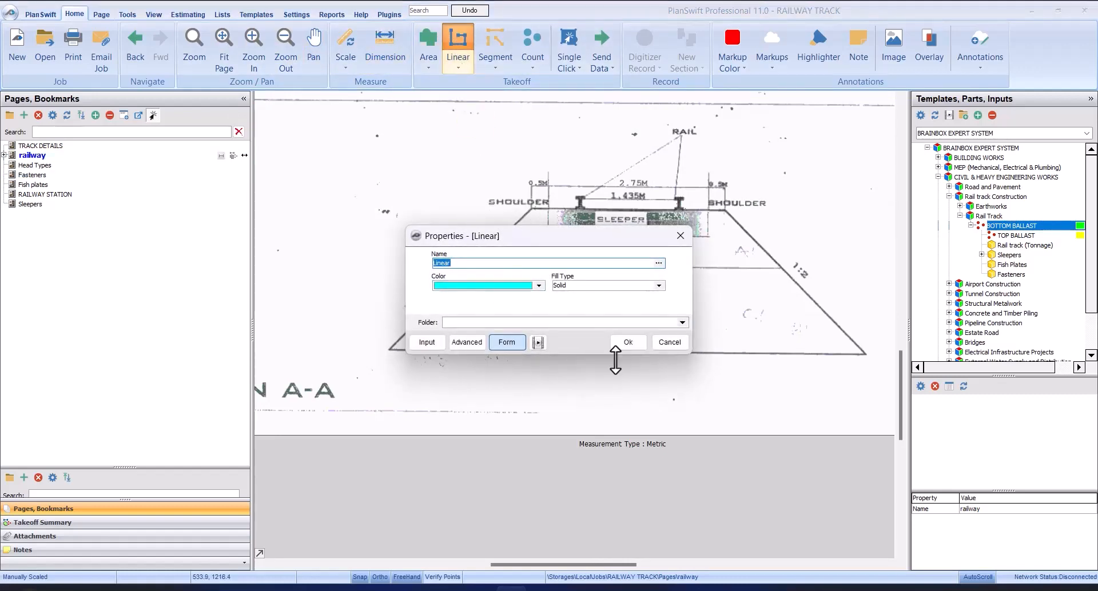
{"action": "left_click", "coordinate": [632, 341]}
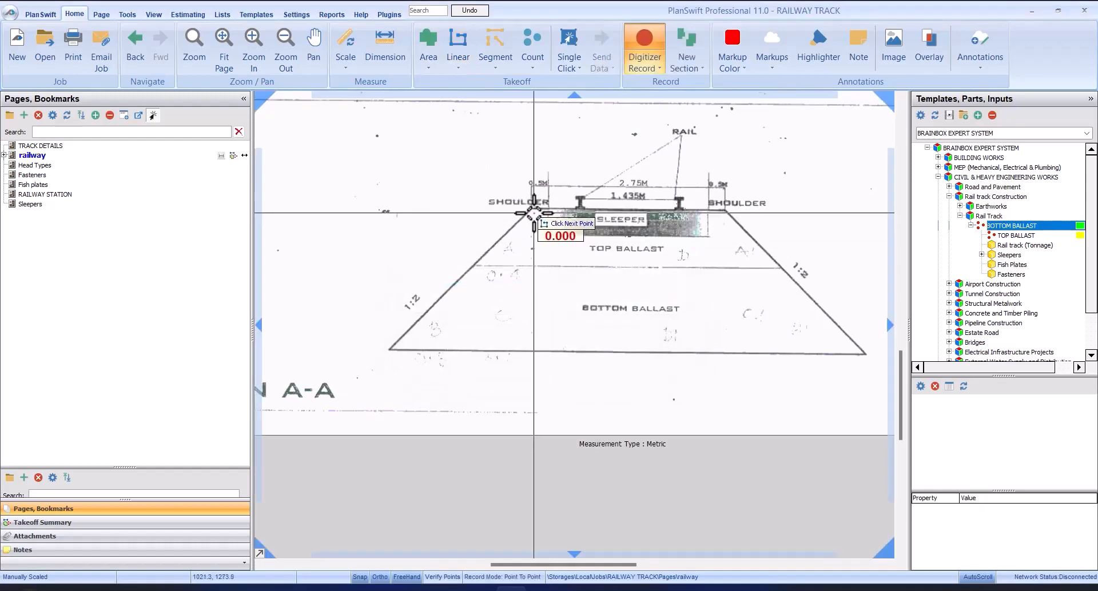
{"action": "scroll", "coordinate": [533, 213], "scroll_direction": "up", "scroll_amount": 3}
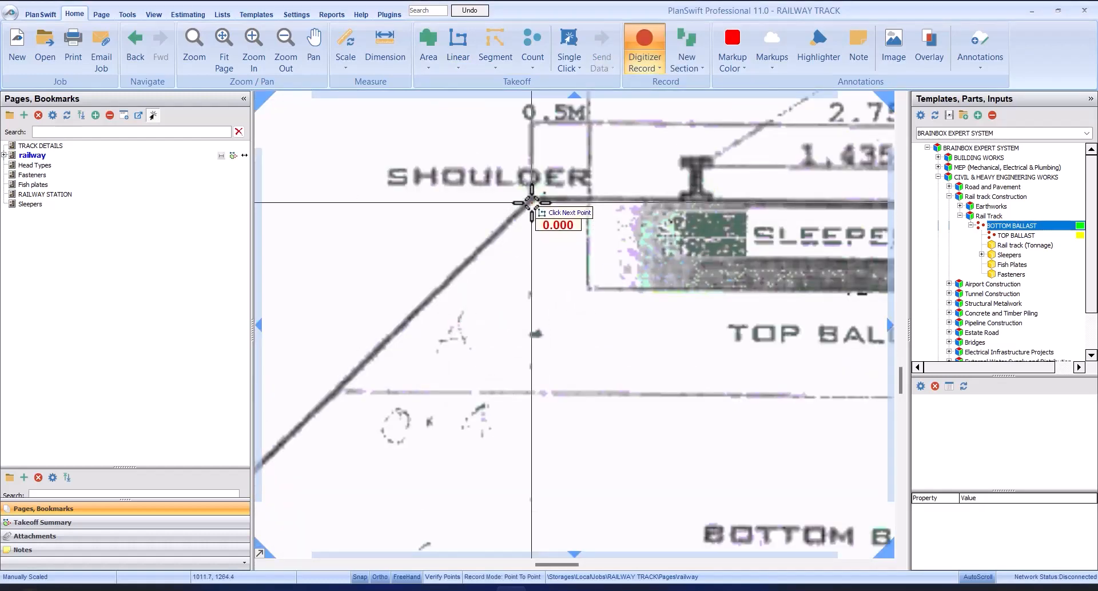
{"action": "scroll", "coordinate": [532, 203], "scroll_direction": "down", "scroll_amount": 3}
{"action": "scroll", "coordinate": [532, 331], "scroll_direction": "up", "scroll_amount": 3}
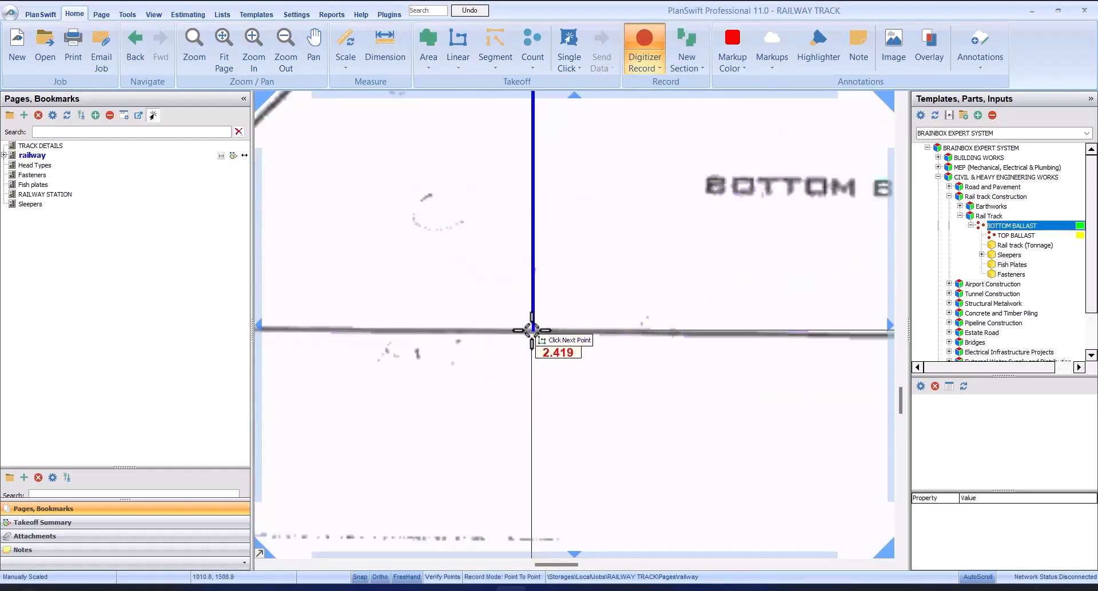
{"action": "left_click", "coordinate": [532, 330]}
Step: Add a new linear section as a vertical line about 2.43 m long from the right shoulder edge down to the ballast base
{"action": "right_click", "coordinate": [560, 321]}
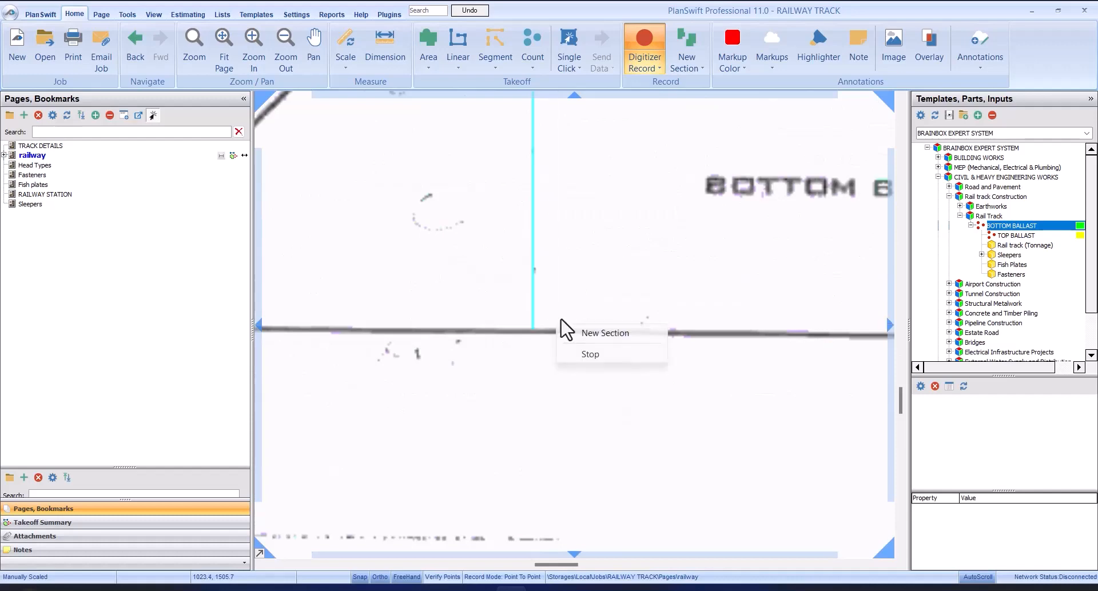
{"action": "left_click", "coordinate": [589, 334]}
{"action": "scroll", "coordinate": [344, 234], "scroll_direction": "down", "scroll_amount": 5}
{"action": "scroll", "coordinate": [591, 117], "scroll_direction": "up", "scroll_amount": 5}
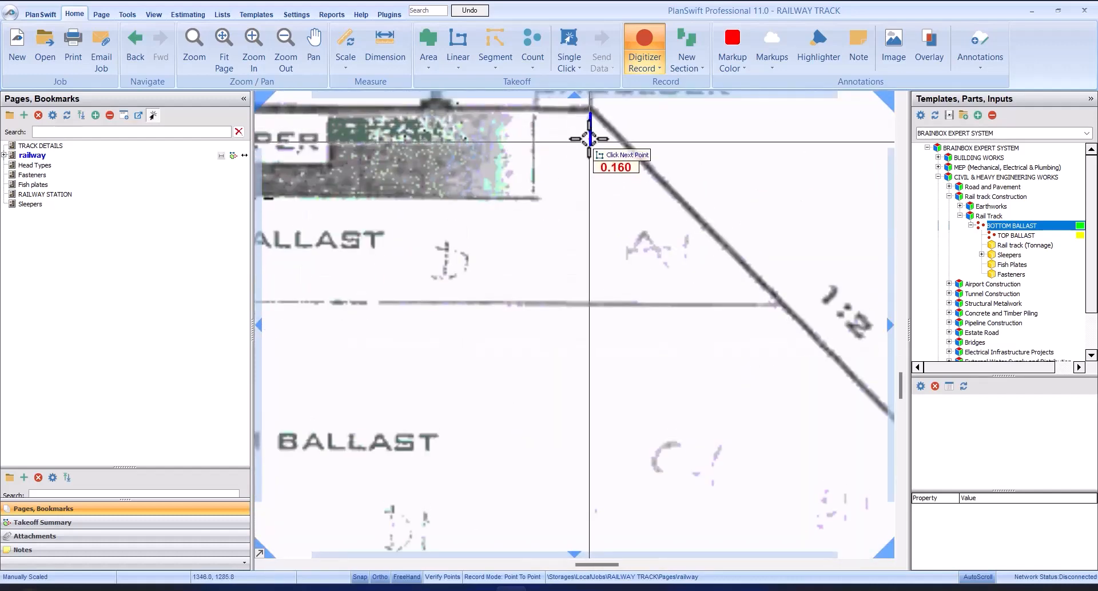
{"action": "scroll", "coordinate": [589, 189], "scroll_direction": "down", "scroll_amount": 3}
{"action": "scroll", "coordinate": [589, 258], "scroll_direction": "up", "scroll_amount": 4}
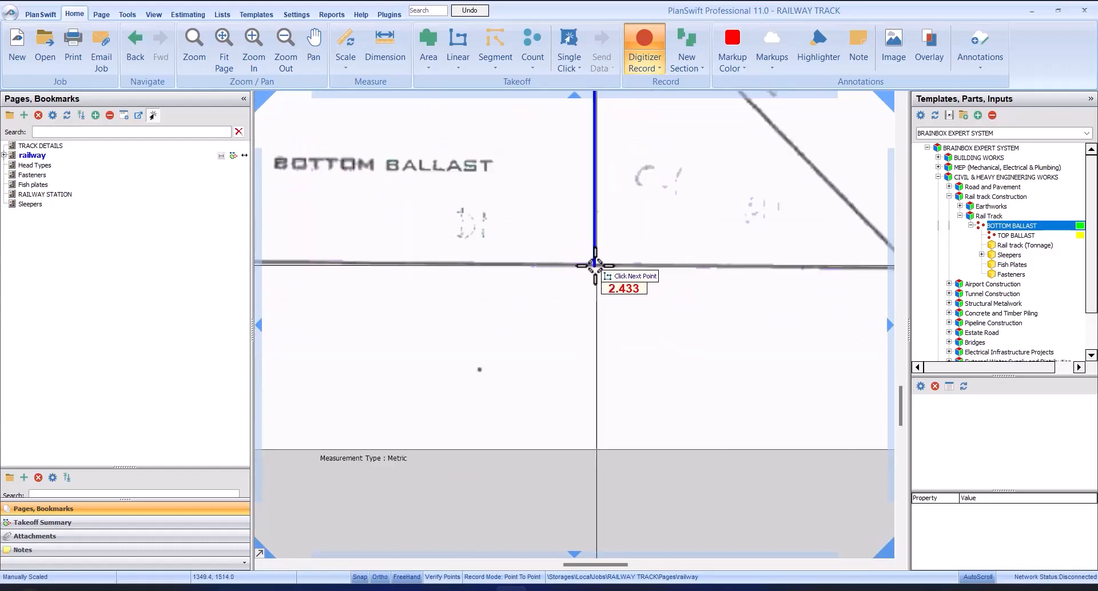
{"action": "left_click", "coordinate": [597, 267]}
Step: Add a vertical linear section about 1.46 m long from where the ballast dividing line meets the right slope down to the base
{"action": "scroll", "coordinate": [674, 236], "scroll_direction": "up", "scroll_amount": 2}
{"action": "right_click", "coordinate": [671, 231]}
{"action": "left_click", "coordinate": [706, 241]}
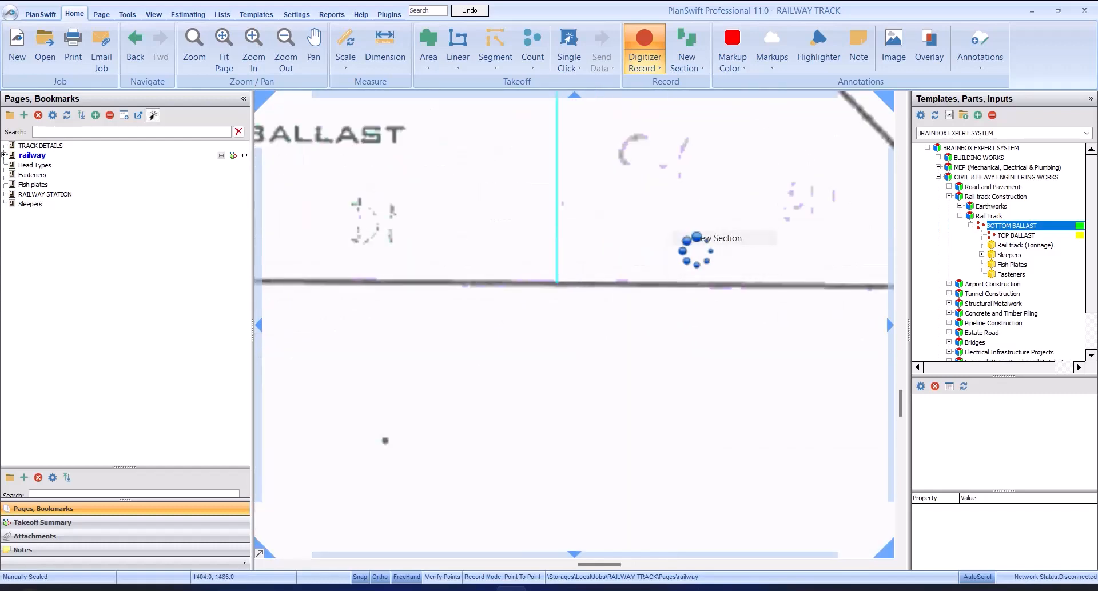
{"action": "scroll", "coordinate": [630, 256], "scroll_direction": "down", "scroll_amount": 3}
{"action": "scroll", "coordinate": [663, 178], "scroll_direction": "up", "scroll_amount": 3}
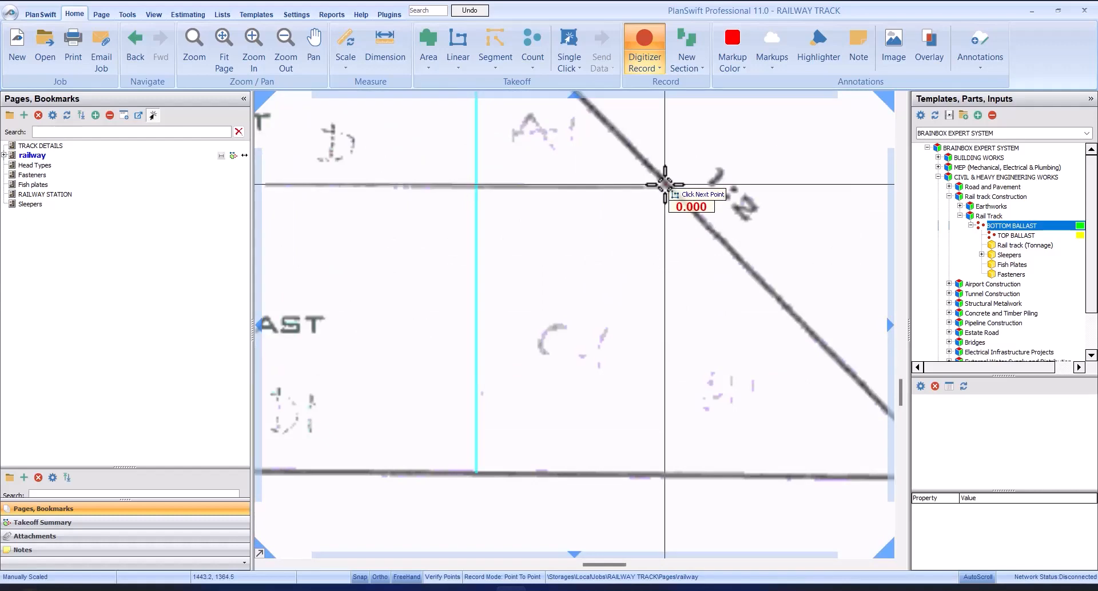
{"action": "left_click", "coordinate": [662, 177]}
{"action": "scroll", "coordinate": [662, 175], "scroll_direction": "down", "scroll_amount": 3}
{"action": "scroll", "coordinate": [670, 243], "scroll_direction": "up", "scroll_amount": 3}
{"action": "scroll", "coordinate": [669, 243], "scroll_direction": "up", "scroll_amount": 2}
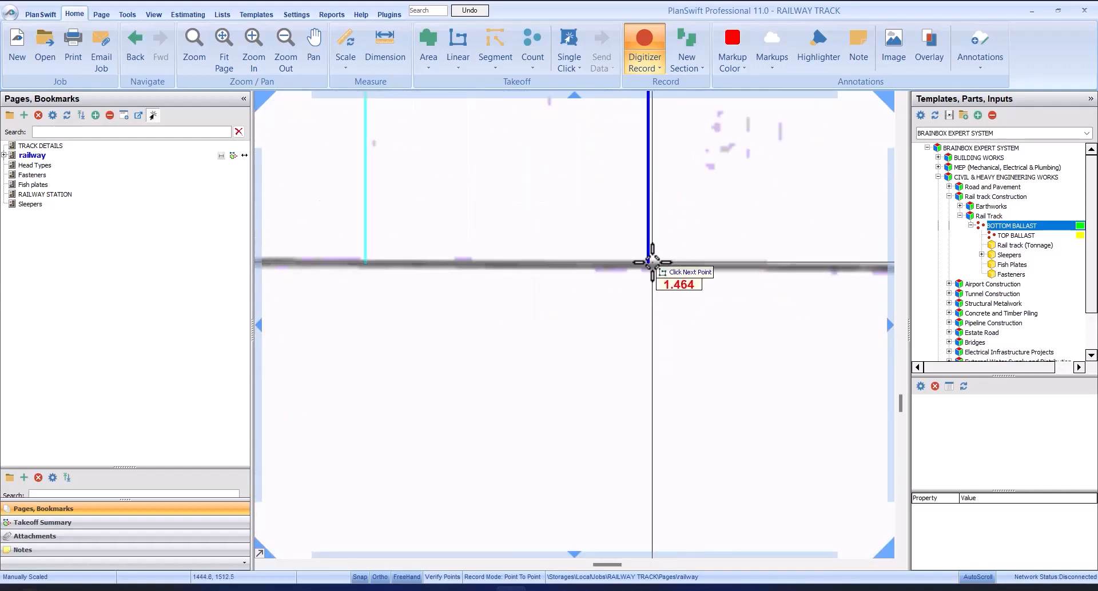
{"action": "left_click", "coordinate": [648, 265]}
Step: Add a vertical linear section from where the ballast dividing line meets the left slope down to the base, and stop the linear takeoff
{"action": "left_click", "coordinate": [675, 241]}
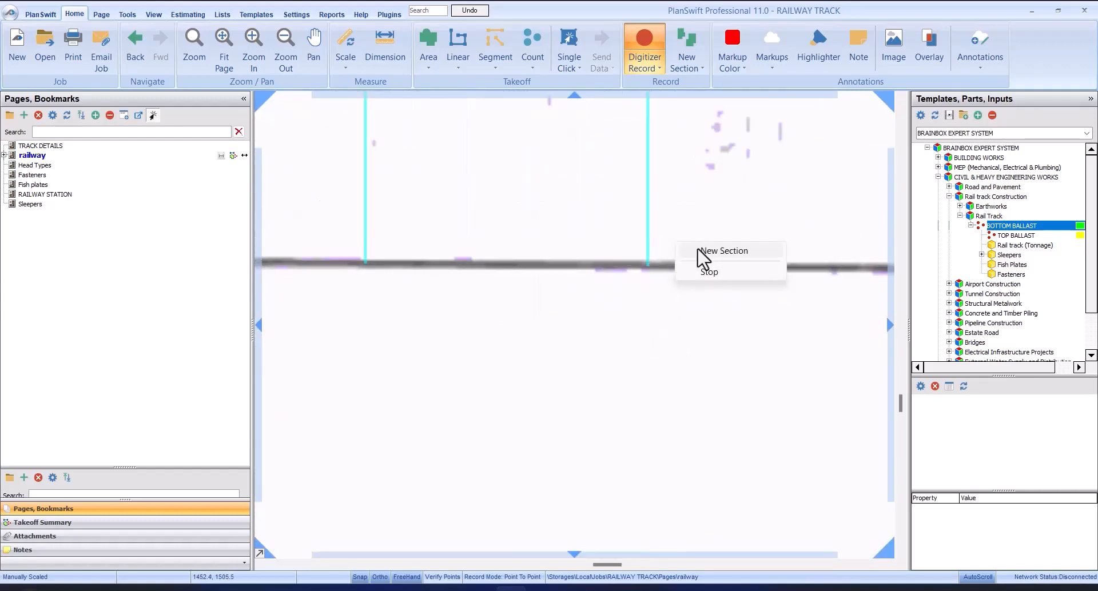
{"action": "scroll", "coordinate": [699, 238], "scroll_direction": "down", "scroll_amount": 3}
{"action": "scroll", "coordinate": [512, 191], "scroll_direction": "up", "scroll_amount": 3}
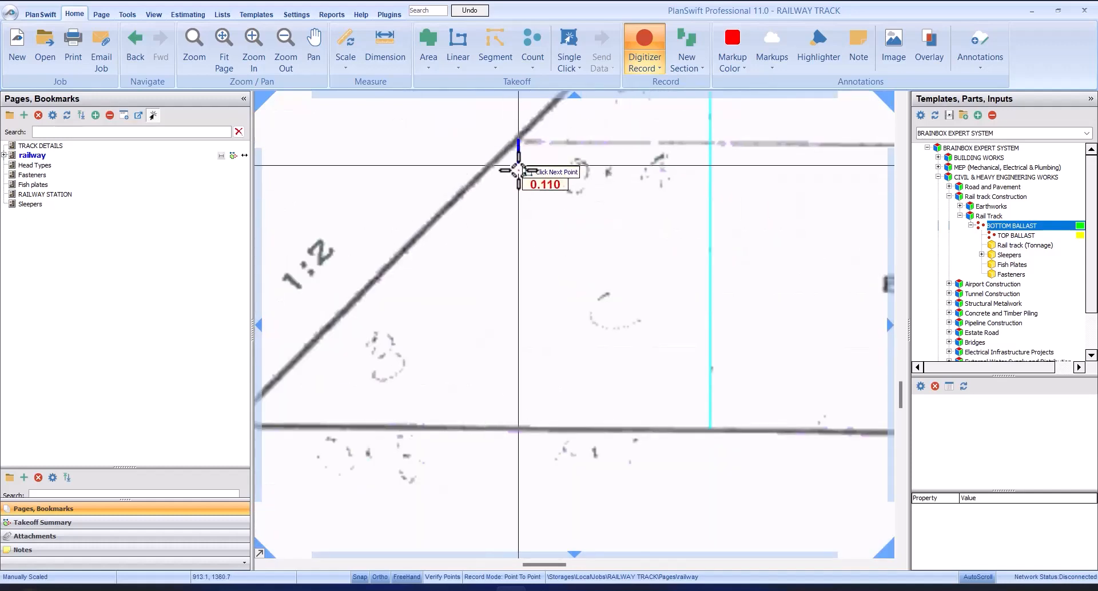
{"action": "left_click", "coordinate": [517, 429]}
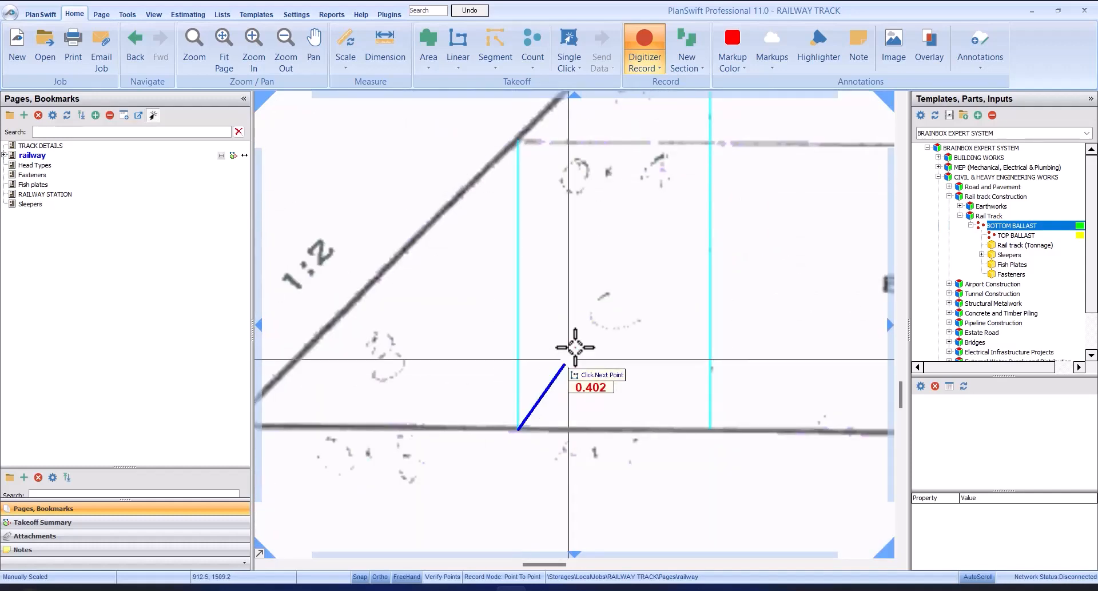
{"action": "right_click", "coordinate": [593, 325]}
{"action": "left_click", "coordinate": [616, 335]}
{"action": "scroll", "coordinate": [571, 306], "scroll_direction": "down", "scroll_amount": 4}
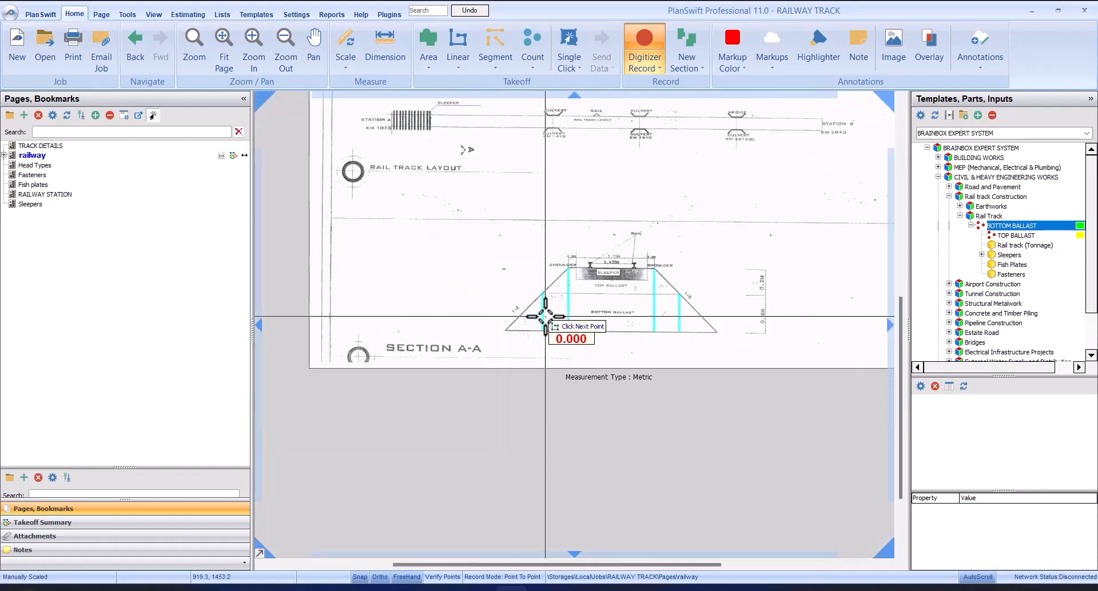
{"action": "scroll", "coordinate": [563, 284], "scroll_direction": "up", "scroll_amount": 3}
{"action": "scroll", "coordinate": [563, 285], "scroll_direction": "up", "scroll_amount": 2}
{"action": "right_click", "coordinate": [563, 286]}
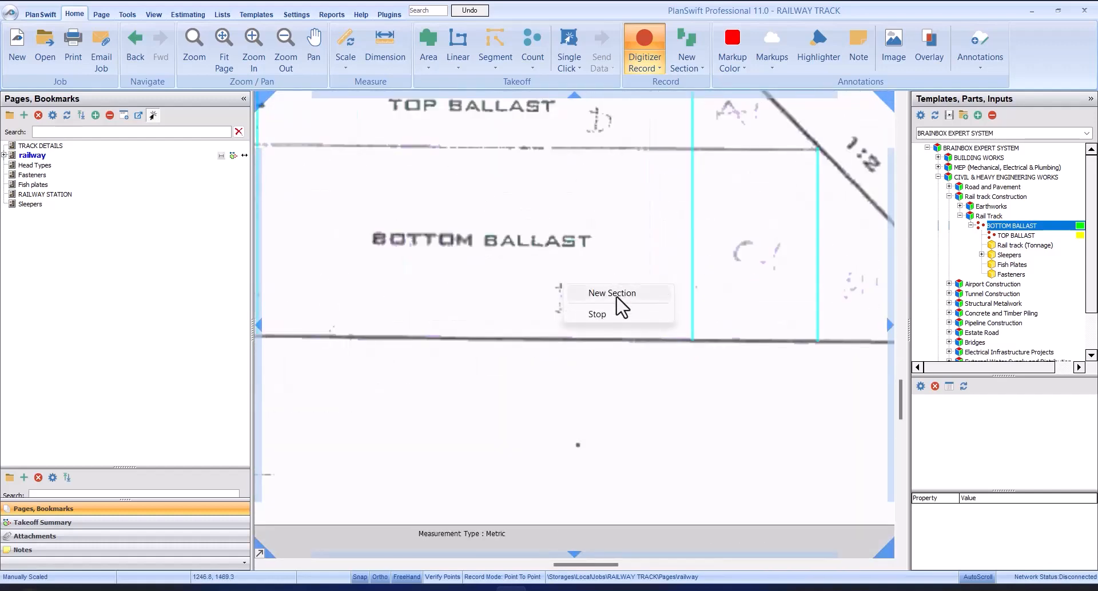
{"action": "left_click", "coordinate": [616, 312]}
Step: Examine how the vertical lines divide Section A-A into side parts A, B and C, their mirrored counterparts, and the central parts
{"action": "scroll", "coordinate": [552, 306], "scroll_direction": "down", "scroll_amount": 4}
{"action": "scroll", "coordinate": [566, 290], "scroll_direction": "up", "scroll_amount": 2}
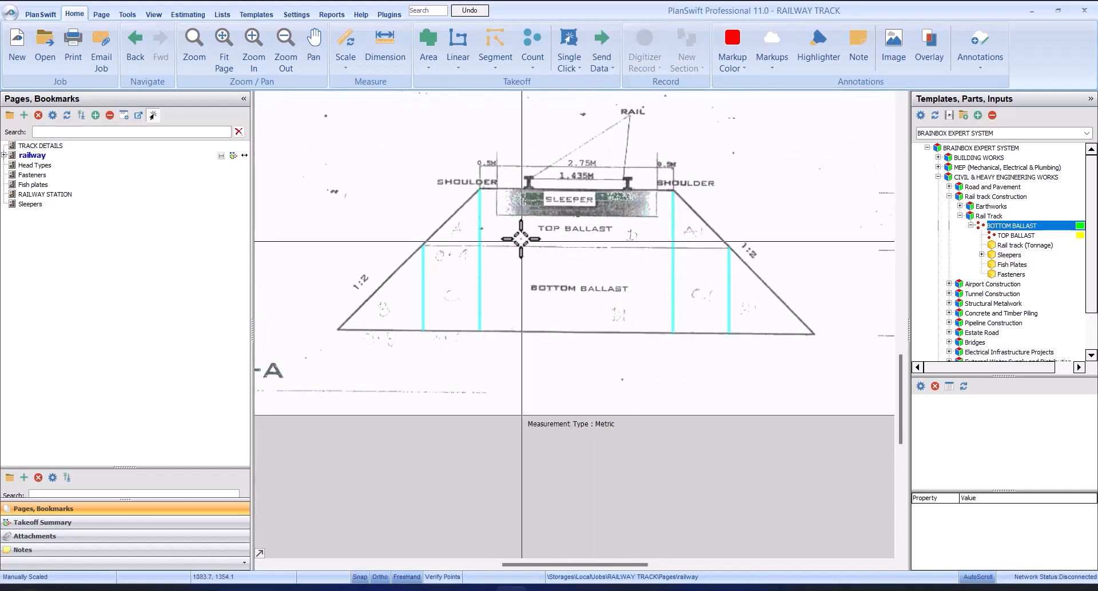
{"action": "scroll", "coordinate": [466, 243], "scroll_direction": "up", "scroll_amount": 2}
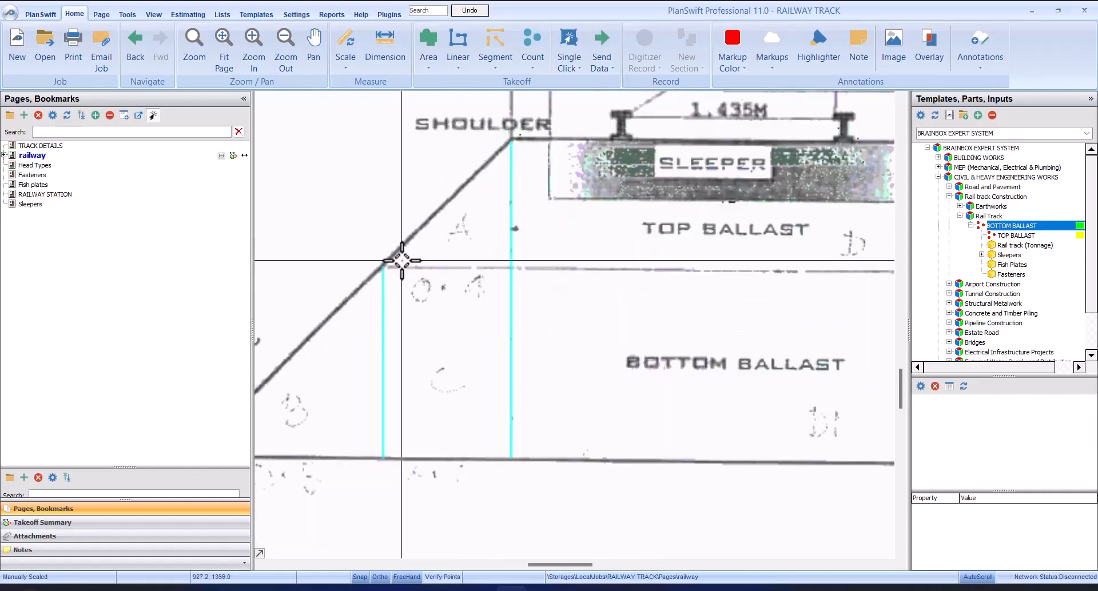
{"action": "scroll", "coordinate": [452, 262], "scroll_direction": "down", "scroll_amount": 1}
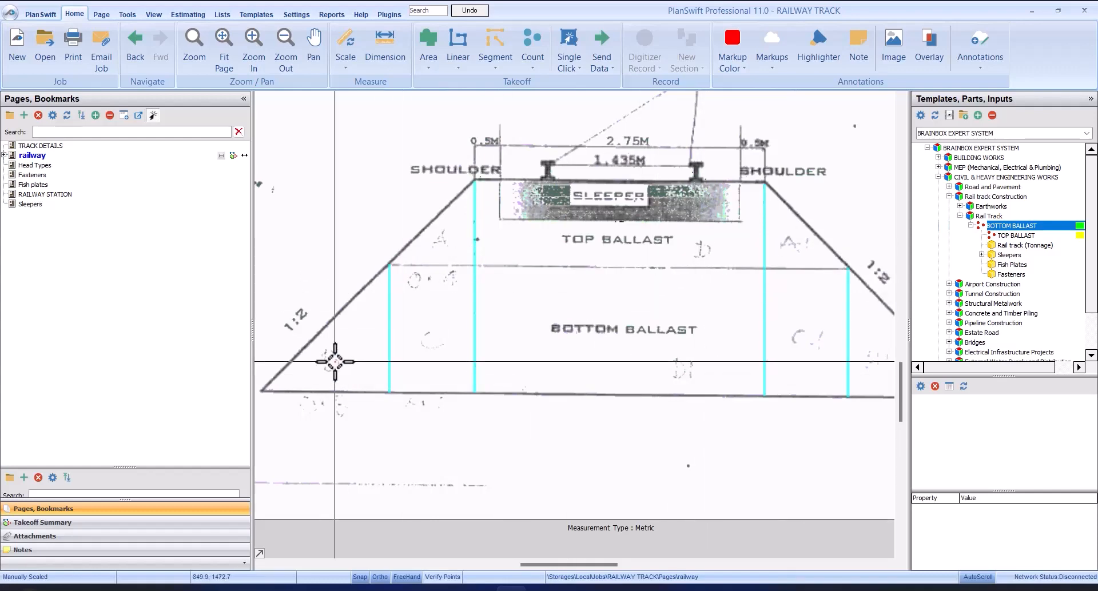
{"action": "scroll", "coordinate": [559, 351], "scroll_direction": "down", "scroll_amount": 2}
{"action": "scroll", "coordinate": [674, 348], "scroll_direction": "down", "scroll_amount": 1}
{"action": "scroll", "coordinate": [633, 351], "scroll_direction": "up", "scroll_amount": 3}
{"action": "scroll", "coordinate": [623, 324], "scroll_direction": "down", "scroll_amount": 3}
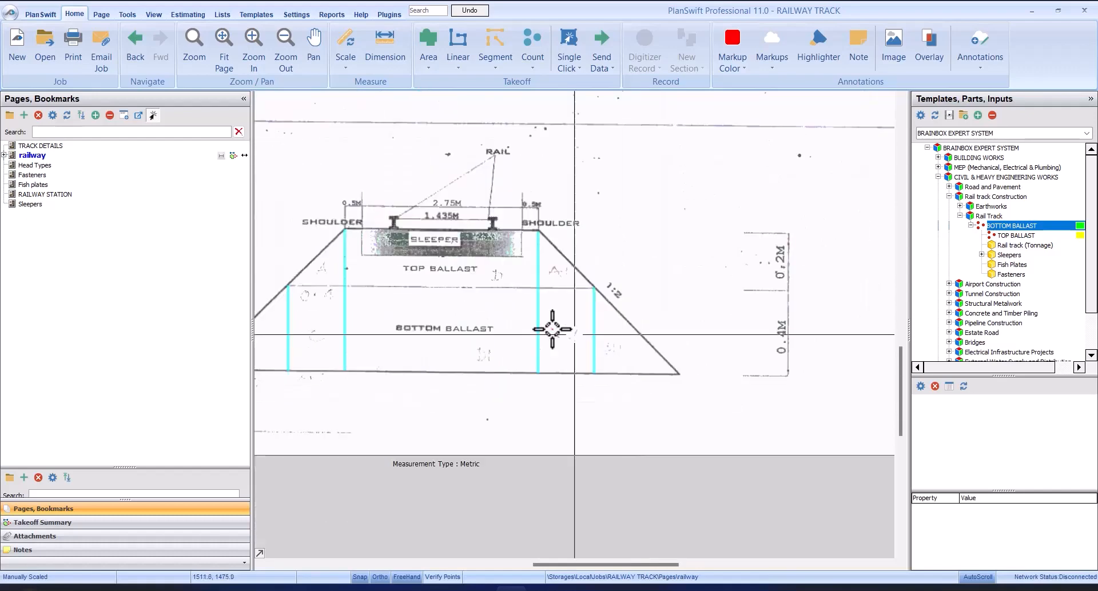
{"action": "scroll", "coordinate": [555, 333], "scroll_direction": "up", "scroll_amount": 3}
{"action": "scroll", "coordinate": [555, 333], "scroll_direction": "up", "scroll_amount": 1}
{"action": "scroll", "coordinate": [706, 356], "scroll_direction": "down", "scroll_amount": 4}
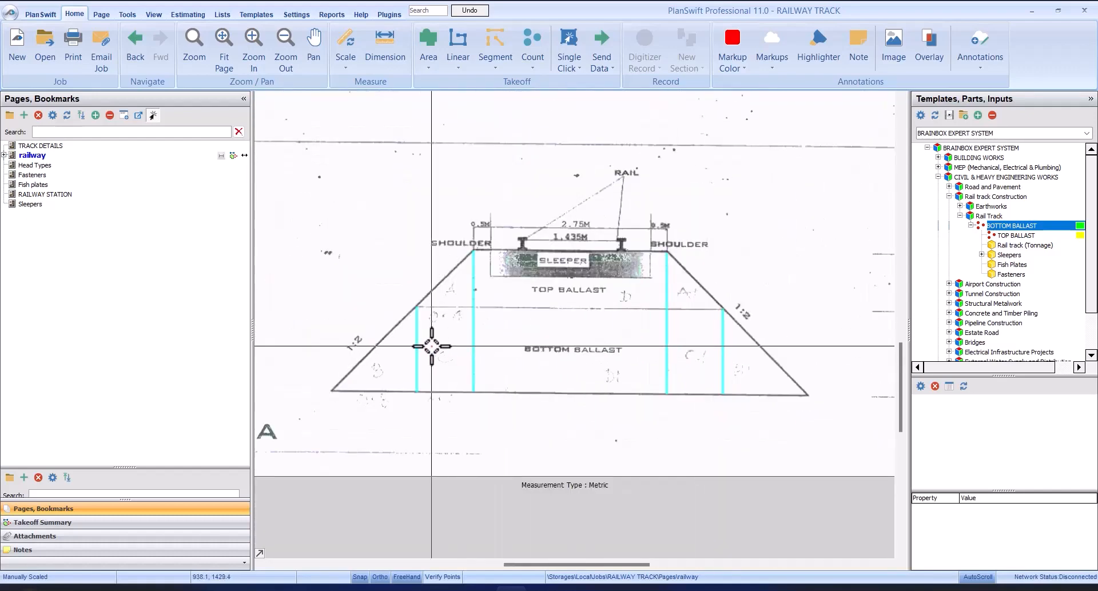
{"action": "scroll", "coordinate": [432, 346], "scroll_direction": "up", "scroll_amount": 4}
{"action": "scroll", "coordinate": [484, 351], "scroll_direction": "down", "scroll_amount": 4}
{"action": "scroll", "coordinate": [480, 323], "scroll_direction": "down", "scroll_amount": 1}
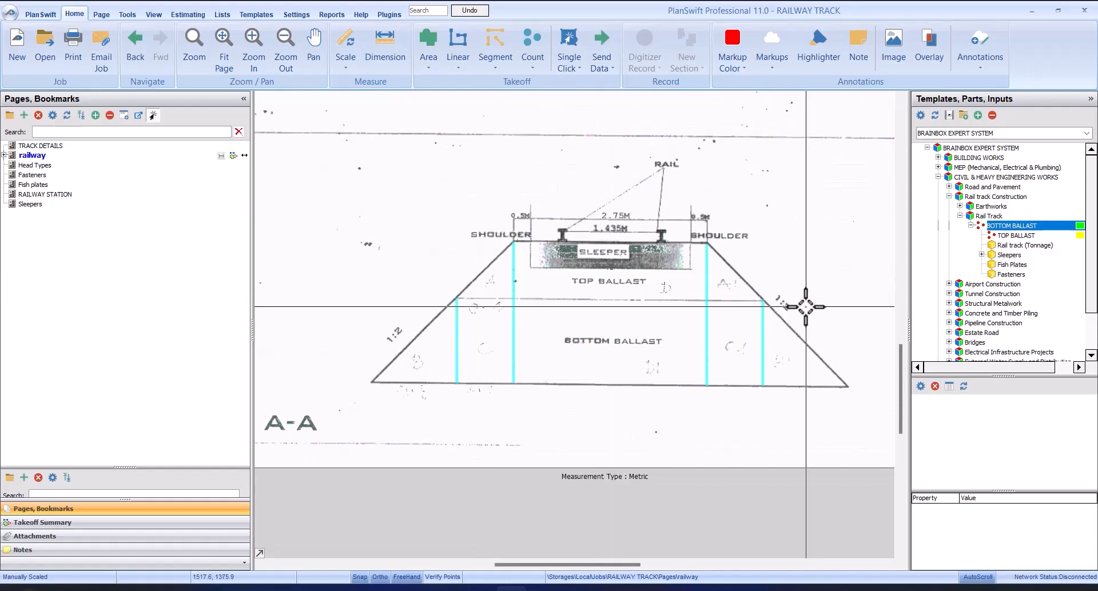
Step: Examine the central ballast parts D and D1 together with the sleeper and shoulder width dimensions above them
{"action": "scroll", "coordinate": [765, 329], "scroll_direction": "up", "scroll_amount": 1}
{"action": "scroll", "coordinate": [758, 297], "scroll_direction": "down", "scroll_amount": 1}
{"action": "scroll", "coordinate": [589, 318], "scroll_direction": "down", "scroll_amount": 1}
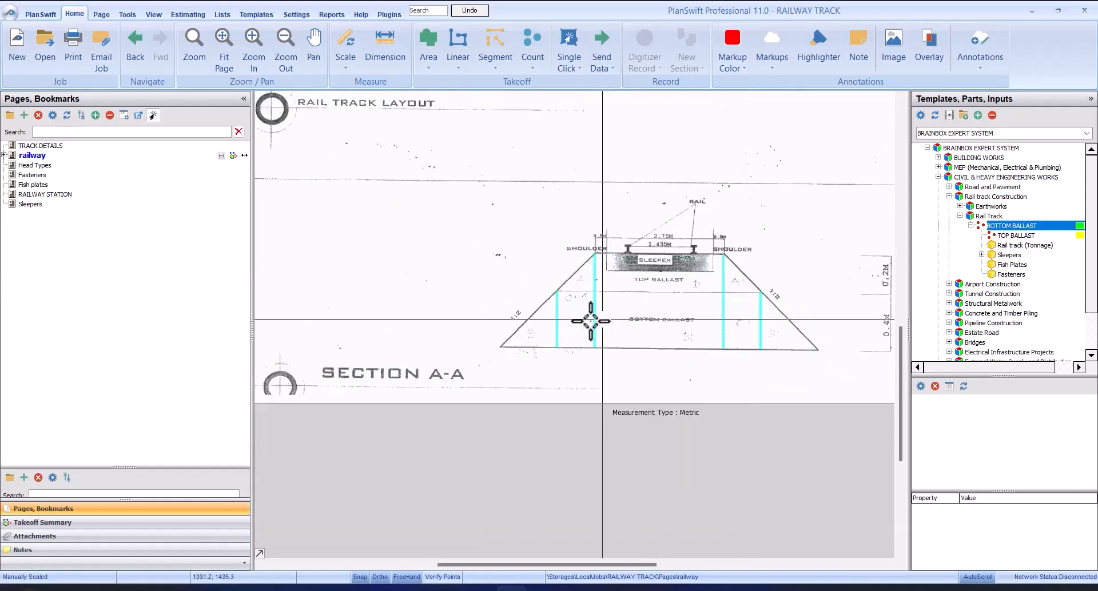
{"action": "scroll", "coordinate": [544, 326], "scroll_direction": "up", "scroll_amount": 2}
{"action": "scroll", "coordinate": [694, 228], "scroll_direction": "down", "scroll_amount": 1}
{"action": "scroll", "coordinate": [695, 229], "scroll_direction": "down", "scroll_amount": 2}
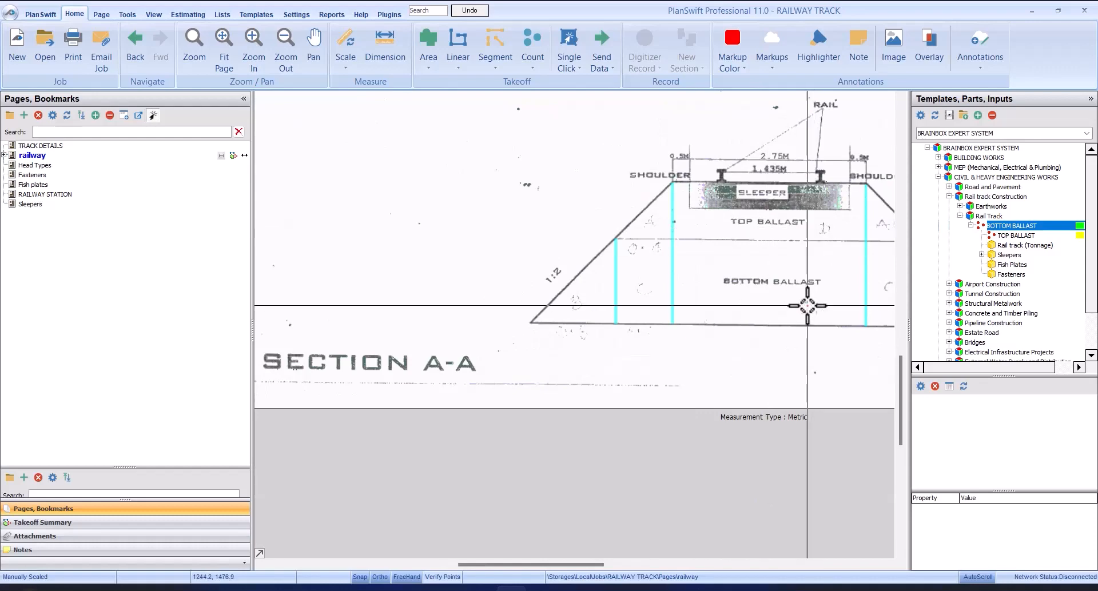
{"action": "scroll", "coordinate": [811, 300], "scroll_direction": "up", "scroll_amount": 2}
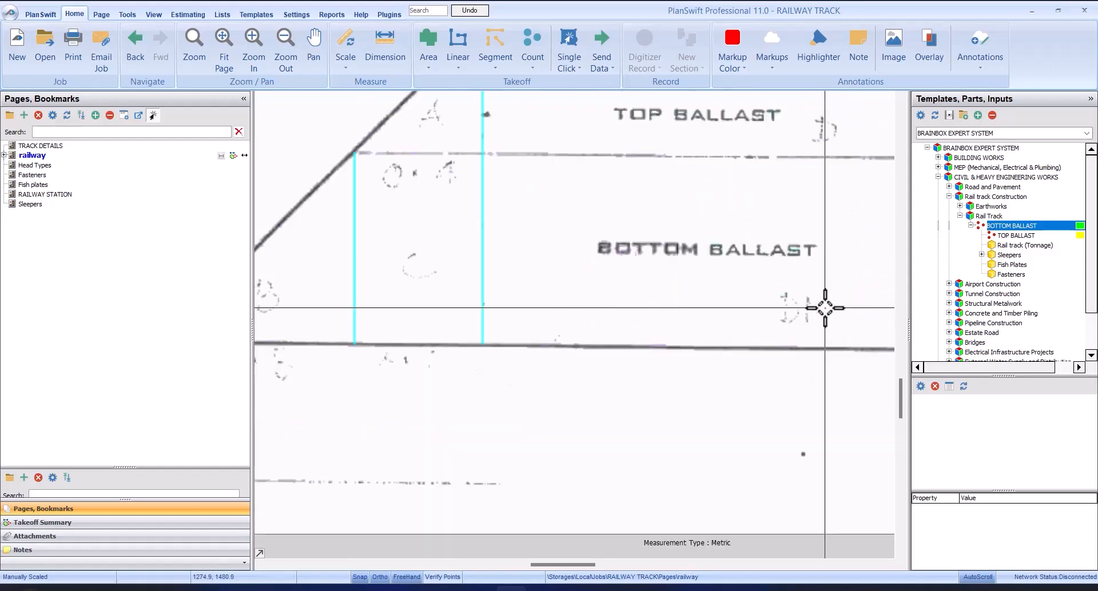
{"action": "scroll", "coordinate": [769, 303], "scroll_direction": "down", "scroll_amount": 3}
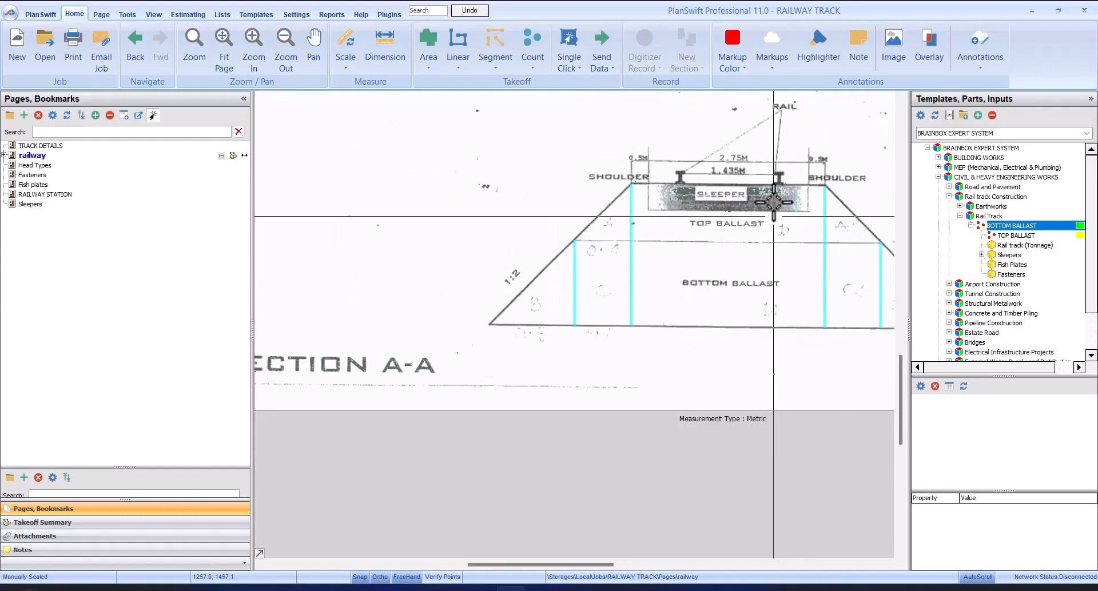
{"action": "scroll", "coordinate": [781, 114], "scroll_direction": "up", "scroll_amount": 2}
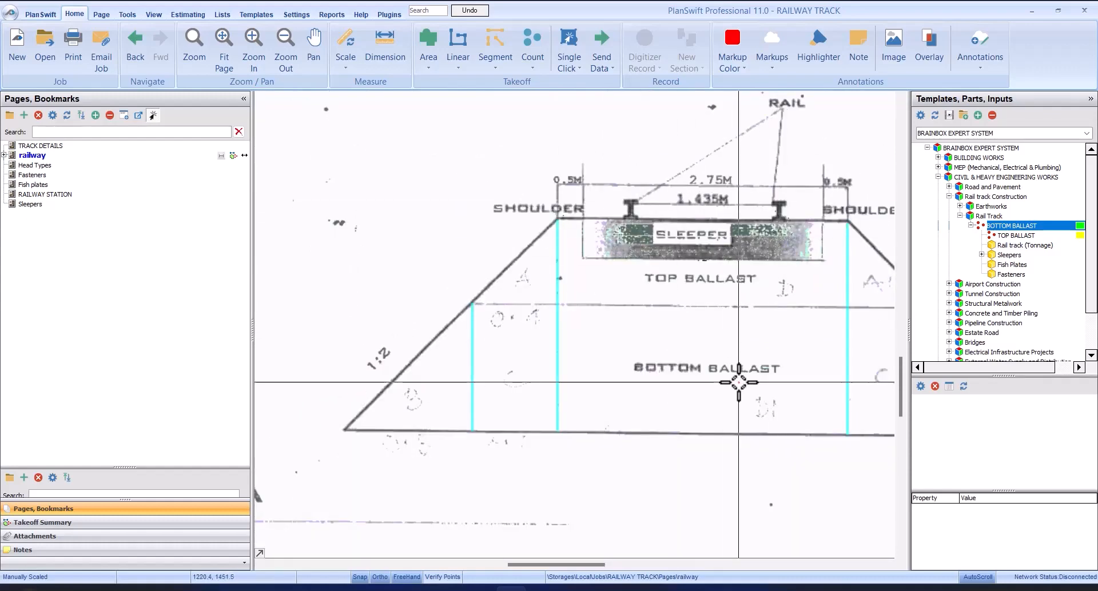
{"action": "scroll", "coordinate": [726, 375], "scroll_direction": "up", "scroll_amount": 2}
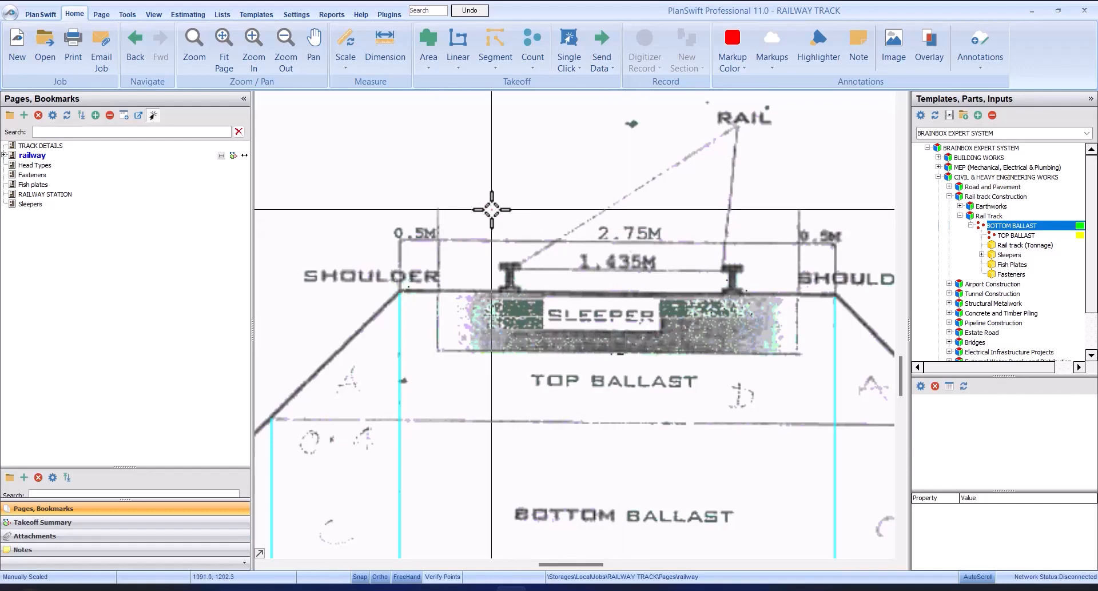
{"action": "scroll", "coordinate": [493, 208], "scroll_direction": "down", "scroll_amount": 3}
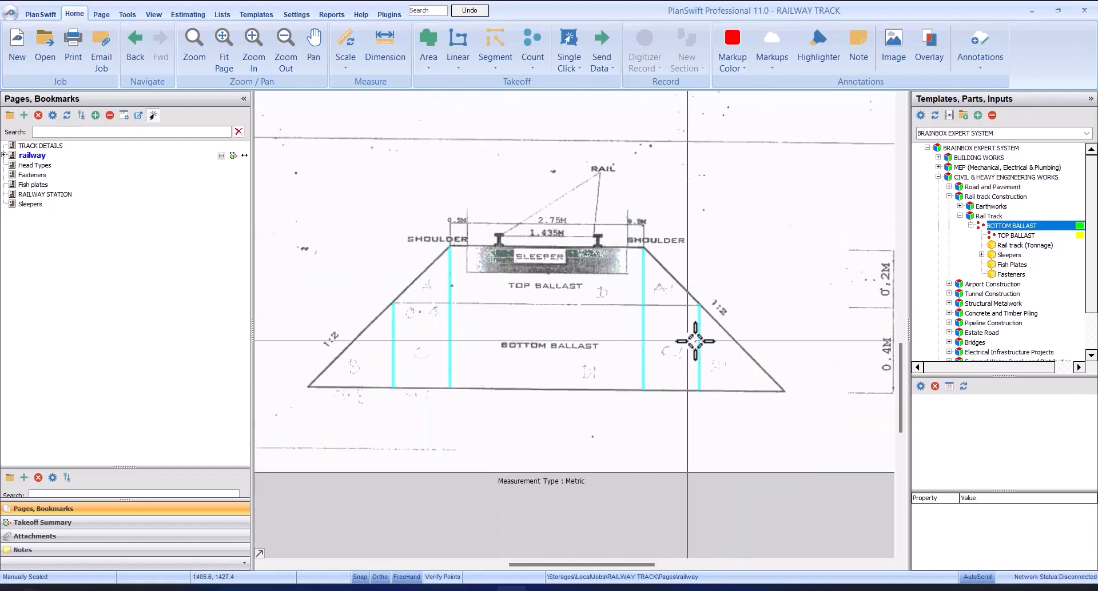
Step: Examine parts B and C of the bottom ballast, the 1:2 side slope and the handwritten dimensions around them
{"action": "scroll", "coordinate": [554, 351], "scroll_direction": "down", "scroll_amount": 3}
{"action": "scroll", "coordinate": [534, 336], "scroll_direction": "up", "scroll_amount": 3}
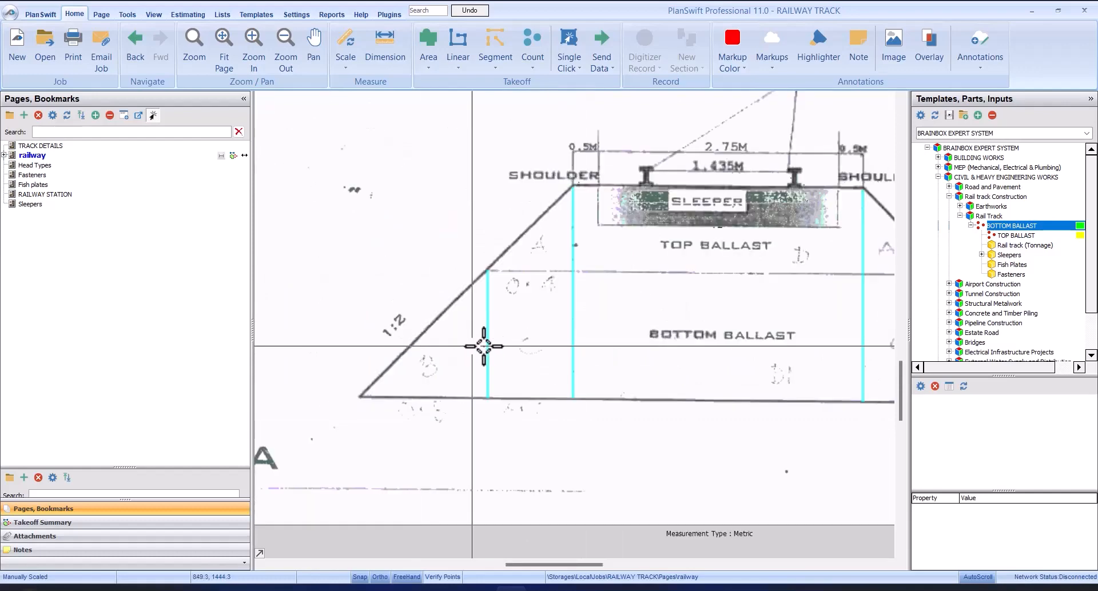
{"action": "scroll", "coordinate": [519, 348], "scroll_direction": "up", "scroll_amount": 3}
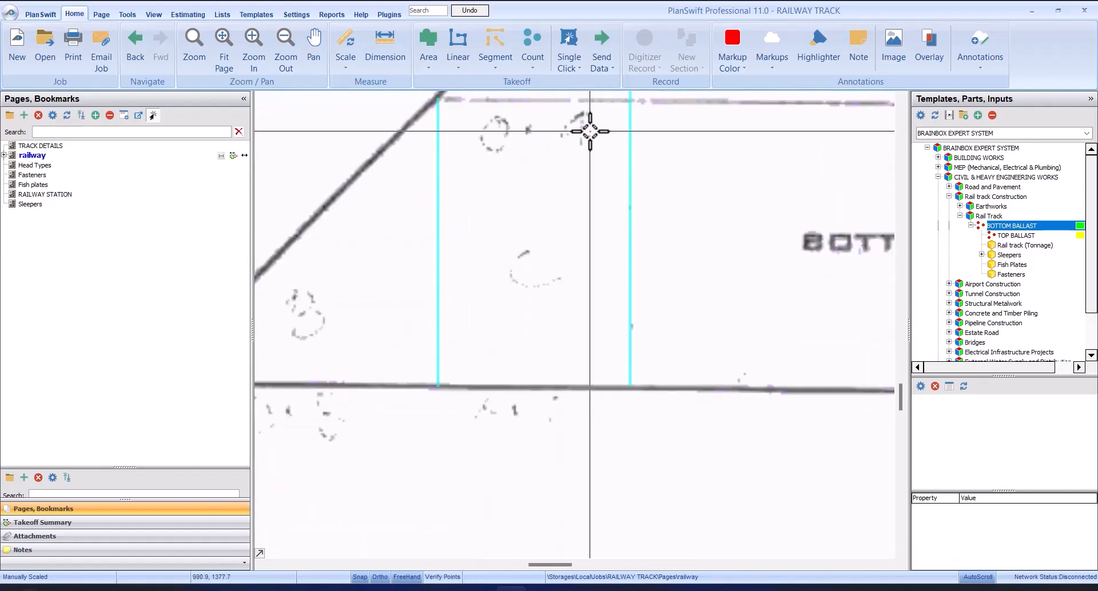
{"action": "scroll", "coordinate": [608, 131], "scroll_direction": "down", "scroll_amount": 3}
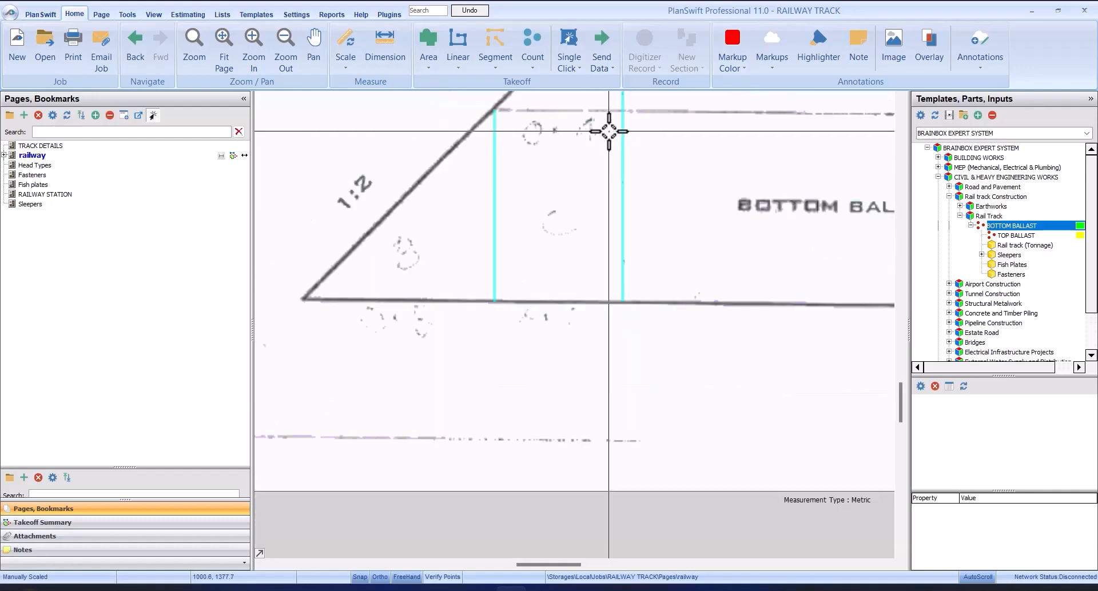
{"action": "scroll", "coordinate": [397, 314], "scroll_direction": "up", "scroll_amount": 3}
{"action": "scroll", "coordinate": [391, 341], "scroll_direction": "down", "scroll_amount": 3}
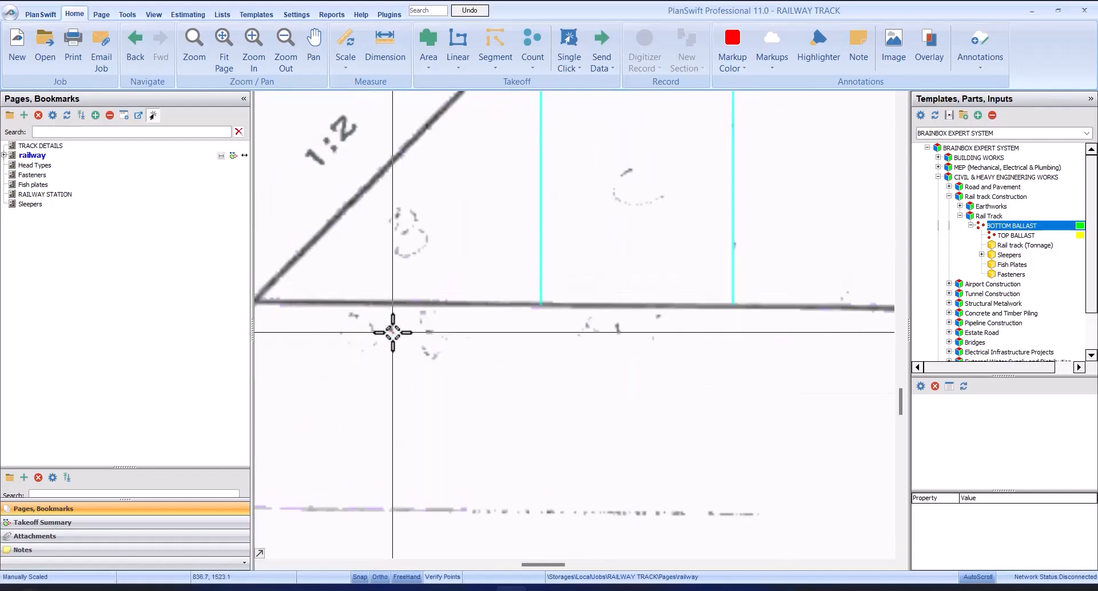
{"action": "scroll", "coordinate": [440, 332], "scroll_direction": "up", "scroll_amount": 3}
{"action": "scroll", "coordinate": [418, 331], "scroll_direction": "down", "scroll_amount": 3}
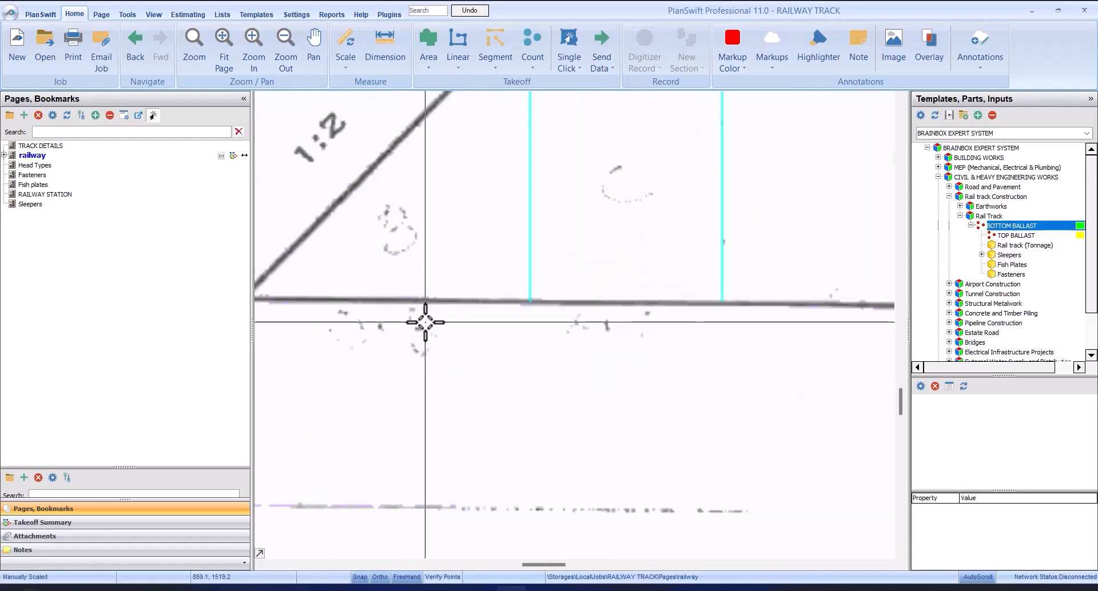
{"action": "scroll", "coordinate": [429, 343], "scroll_direction": "down", "scroll_amount": 2}
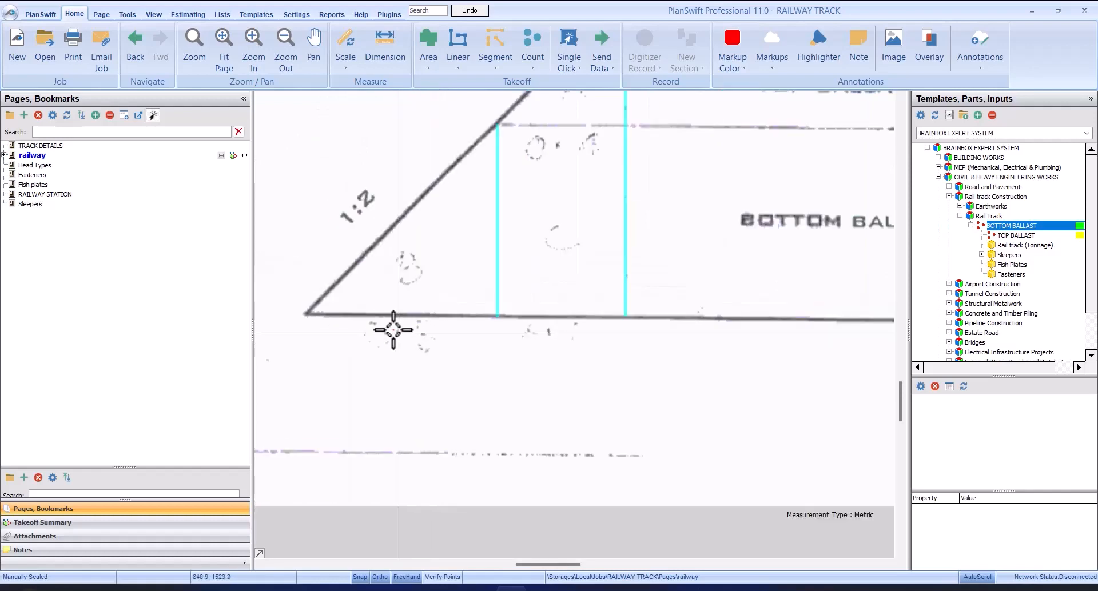
{"action": "scroll", "coordinate": [398, 328], "scroll_direction": "up", "scroll_amount": 2}
{"action": "scroll", "coordinate": [481, 346], "scroll_direction": "down", "scroll_amount": 3}
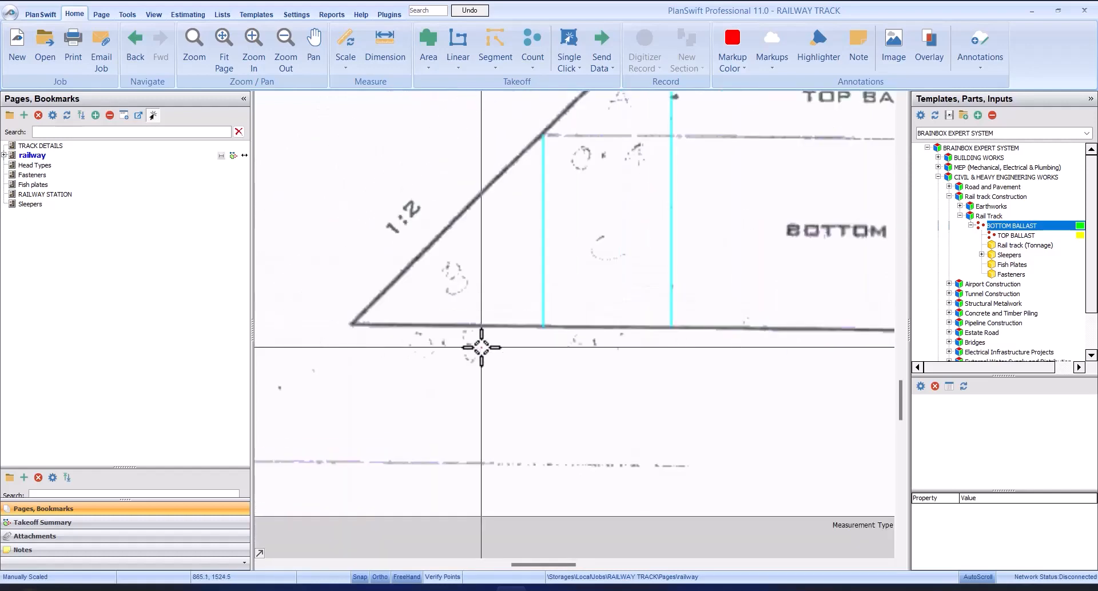
Step: Show the red linear and New Count takeoffs of the railway page so the handwritten dimensions reappear on Section A-A
{"action": "left_click", "coordinate": [4, 155]}
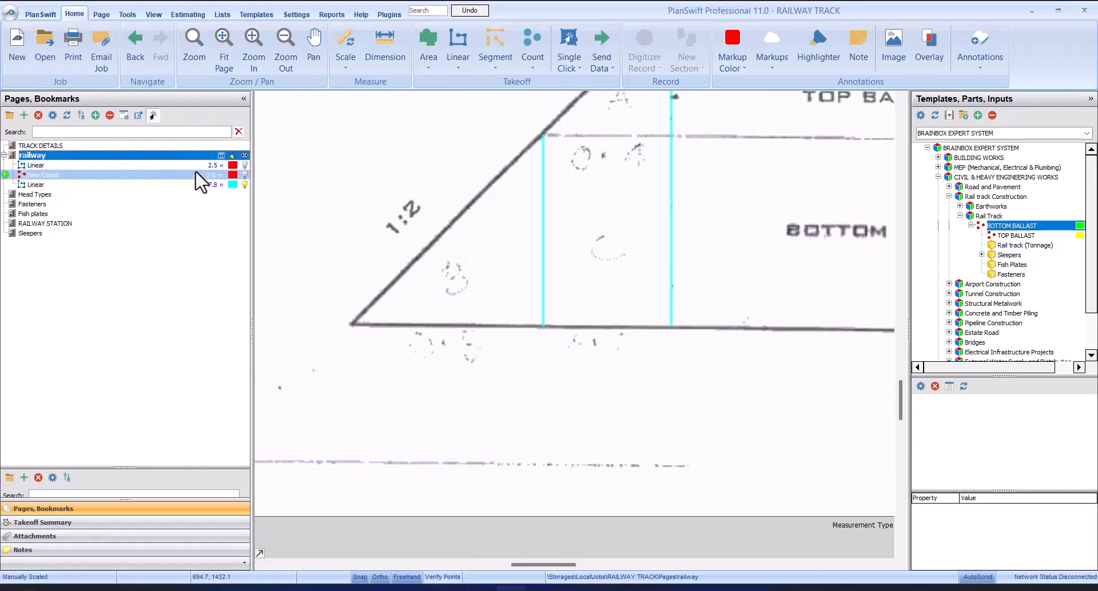
{"action": "left_click", "coordinate": [243, 165]}
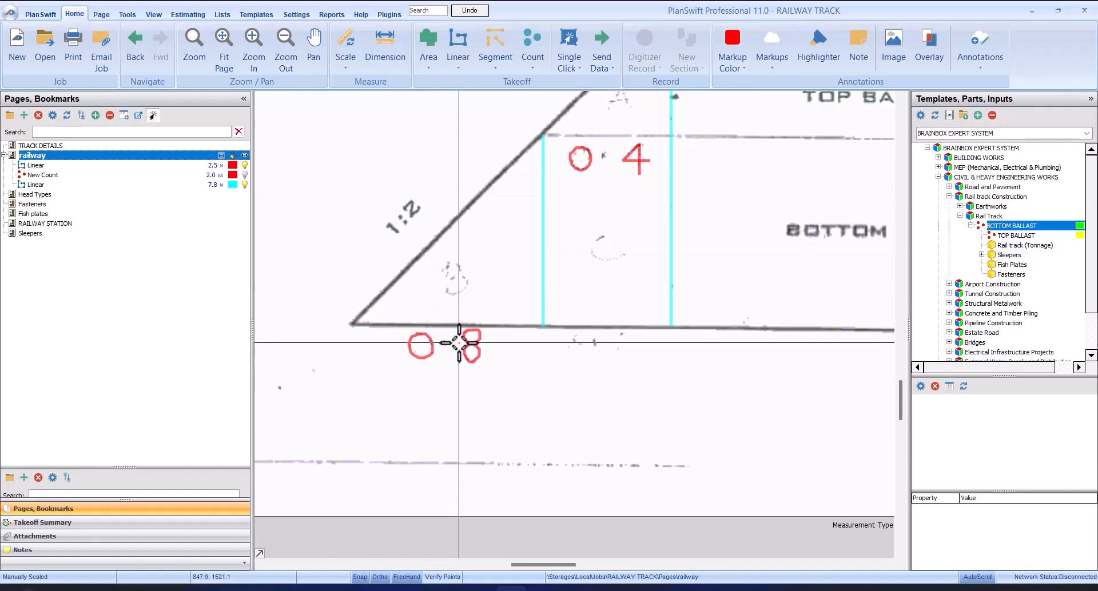
{"action": "left_click", "coordinate": [245, 175]}
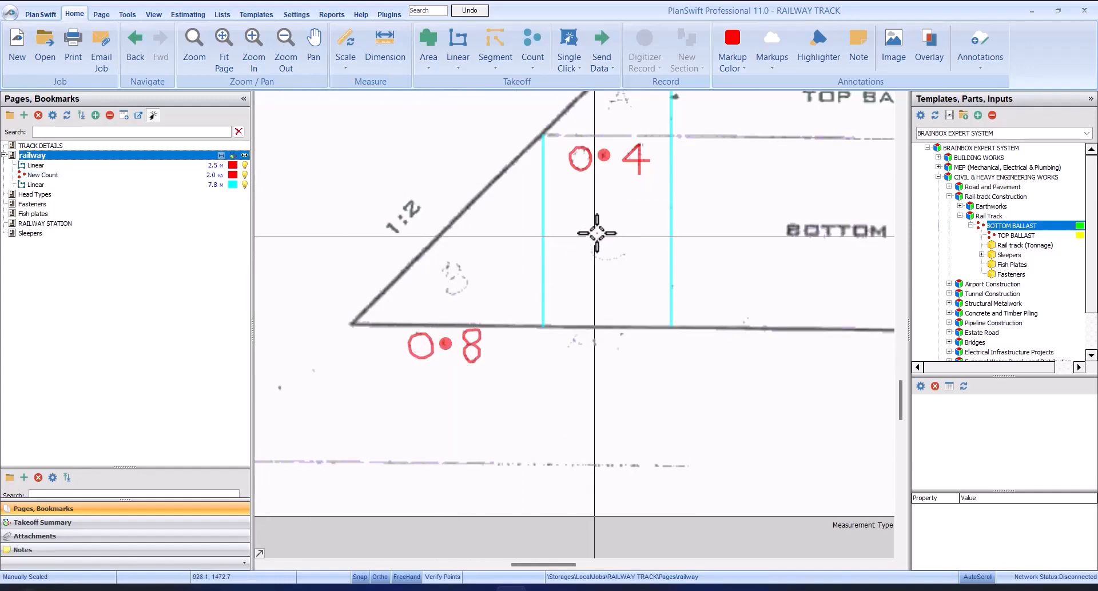
{"action": "scroll", "coordinate": [557, 255], "scroll_direction": "down", "scroll_amount": 3}
{"action": "scroll", "coordinate": [753, 246], "scroll_direction": "up", "scroll_amount": 3}
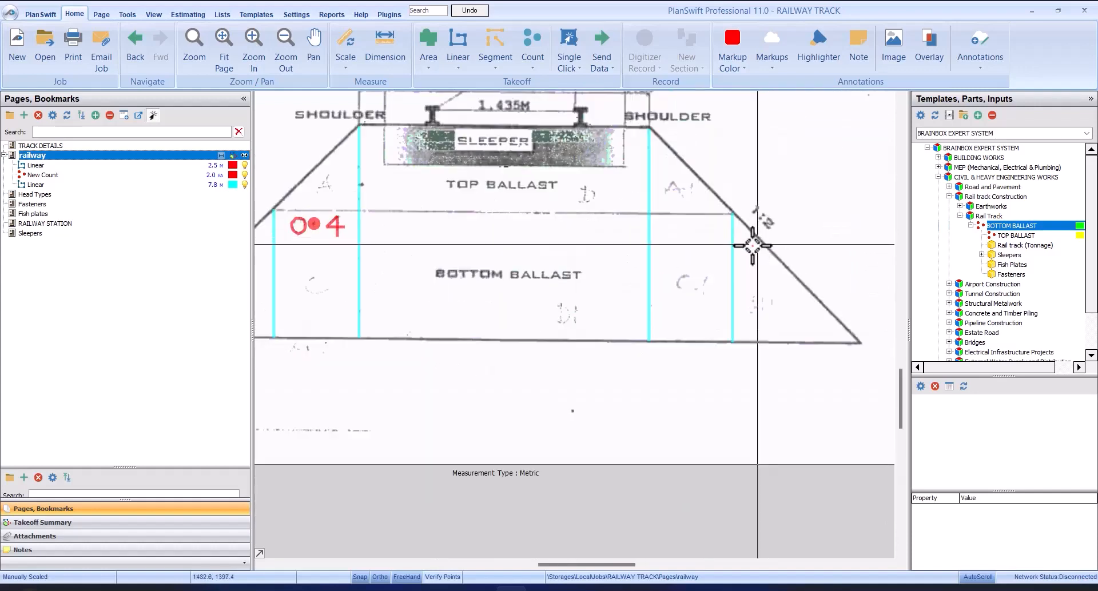
{"action": "scroll", "coordinate": [645, 217], "scroll_direction": "down", "scroll_amount": 3}
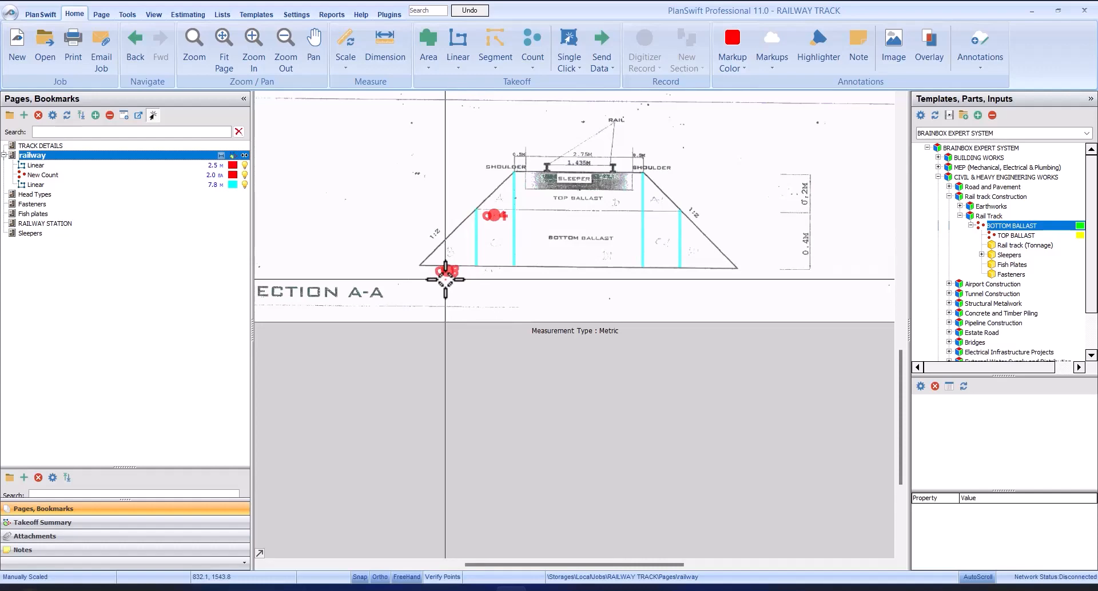
{"action": "scroll", "coordinate": [629, 235], "scroll_direction": "up", "scroll_amount": 3}
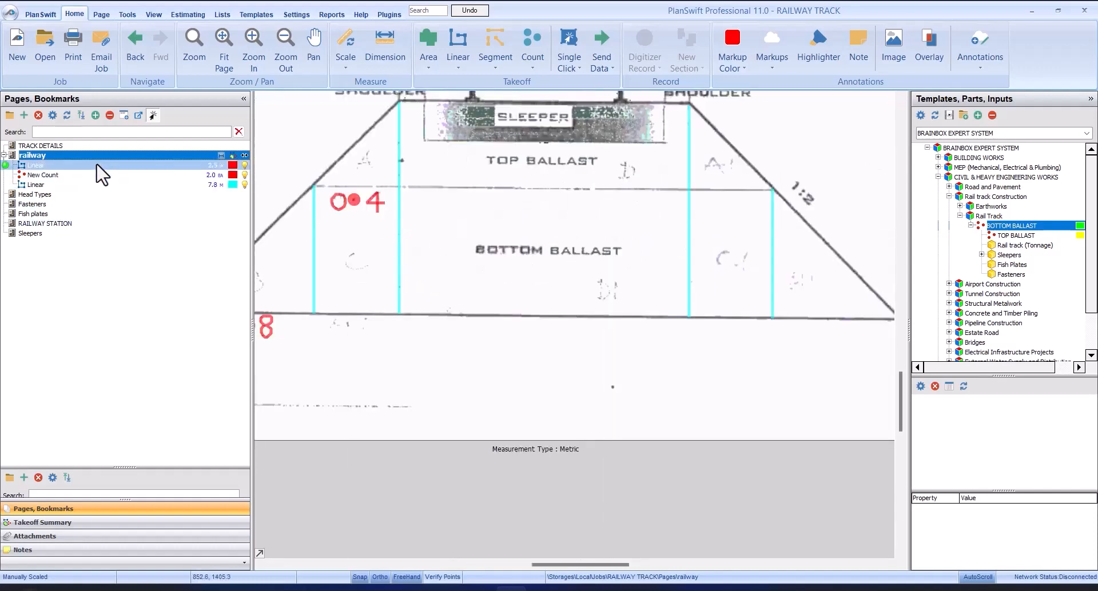
{"action": "scroll", "coordinate": [389, 227], "scroll_direction": "down", "scroll_amount": 3}
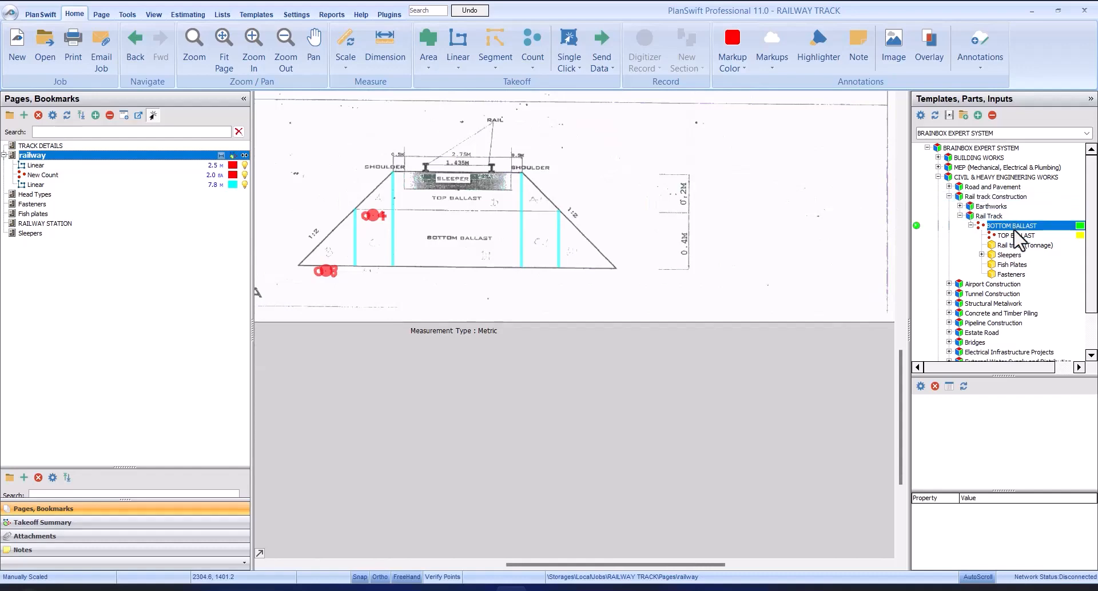
Step: Start the BOTTOM BALLAST template takeoff and review its general and triangular section fields beside the drawing
{"action": "double_click", "coordinate": [919, 225]}
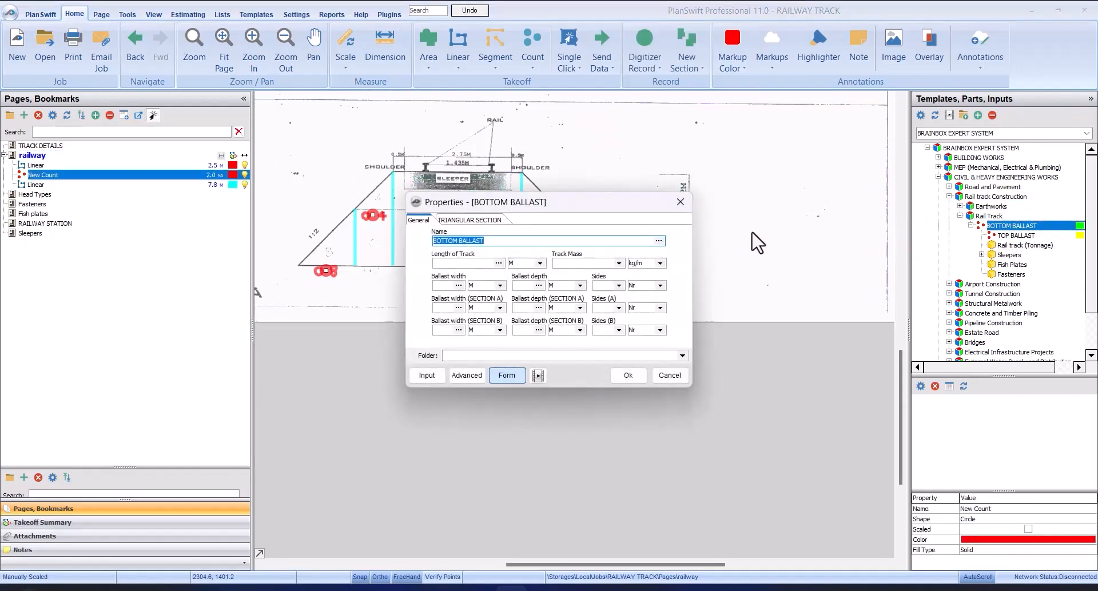
{"action": "left_click_drag", "start_coordinate": [681, 187], "coordinate": [613, 171]}
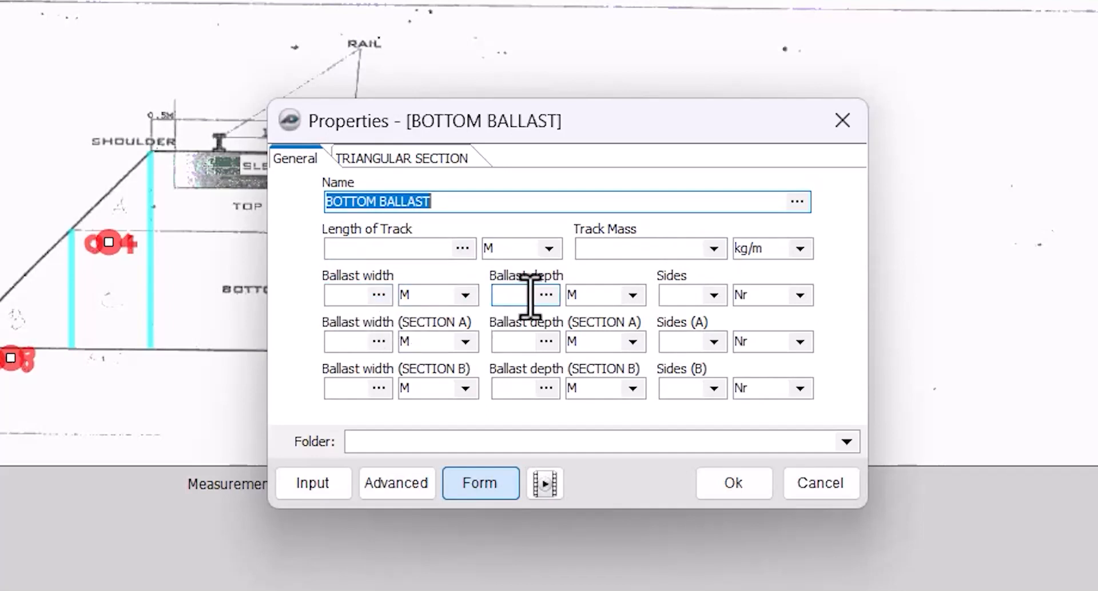
{"action": "left_click_drag", "start_coordinate": [557, 104], "coordinate": [597, 108]}
{"action": "left_click_drag", "start_coordinate": [618, 150], "coordinate": [964, 150]}
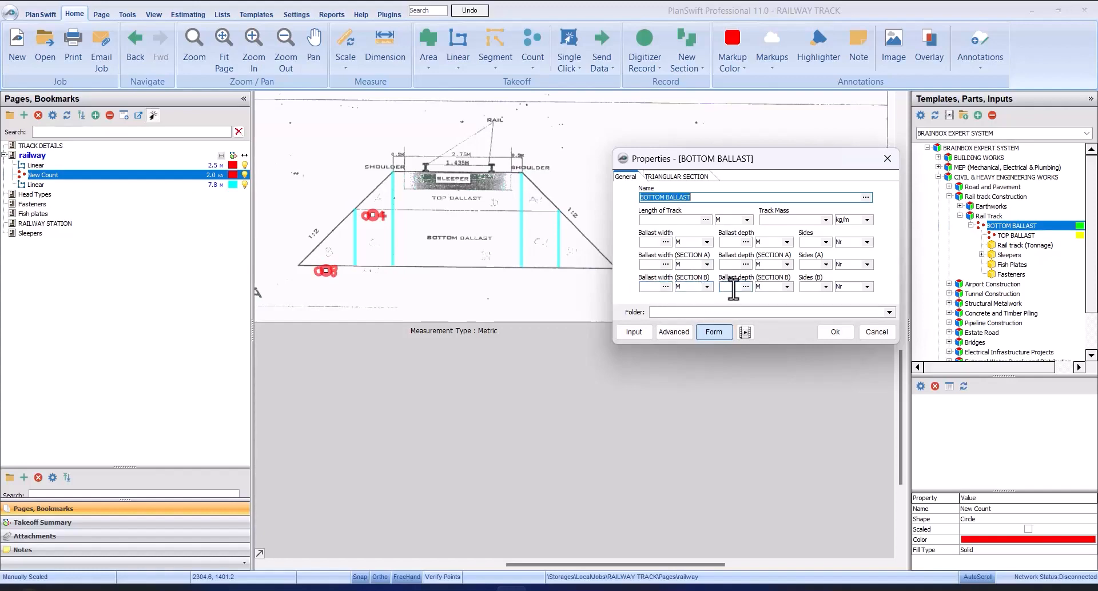
{"action": "left_click", "coordinate": [676, 177]}
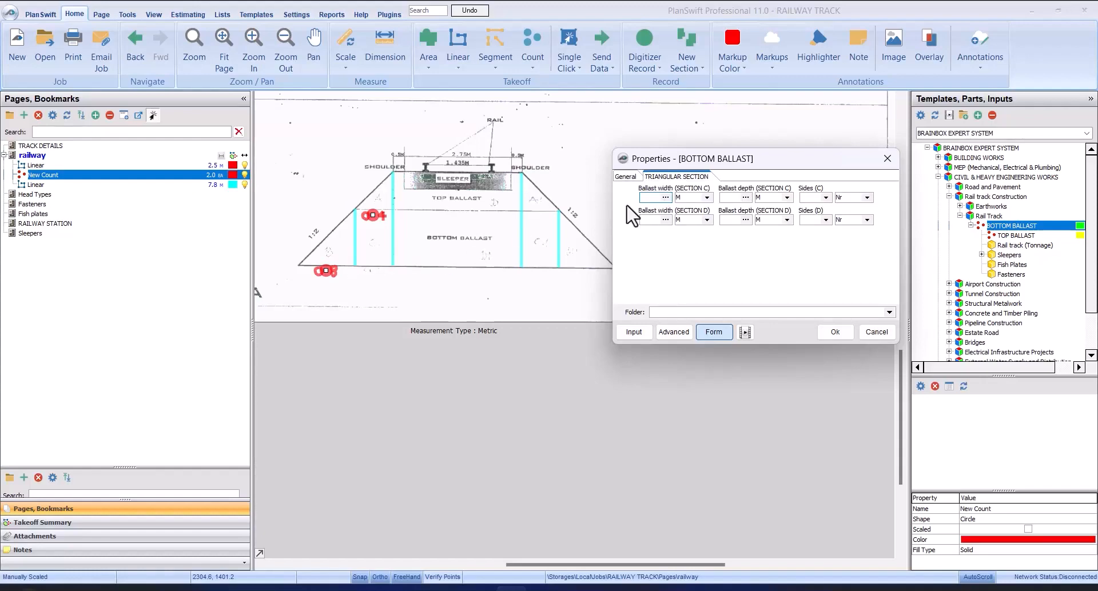
{"action": "left_click", "coordinate": [627, 178]}
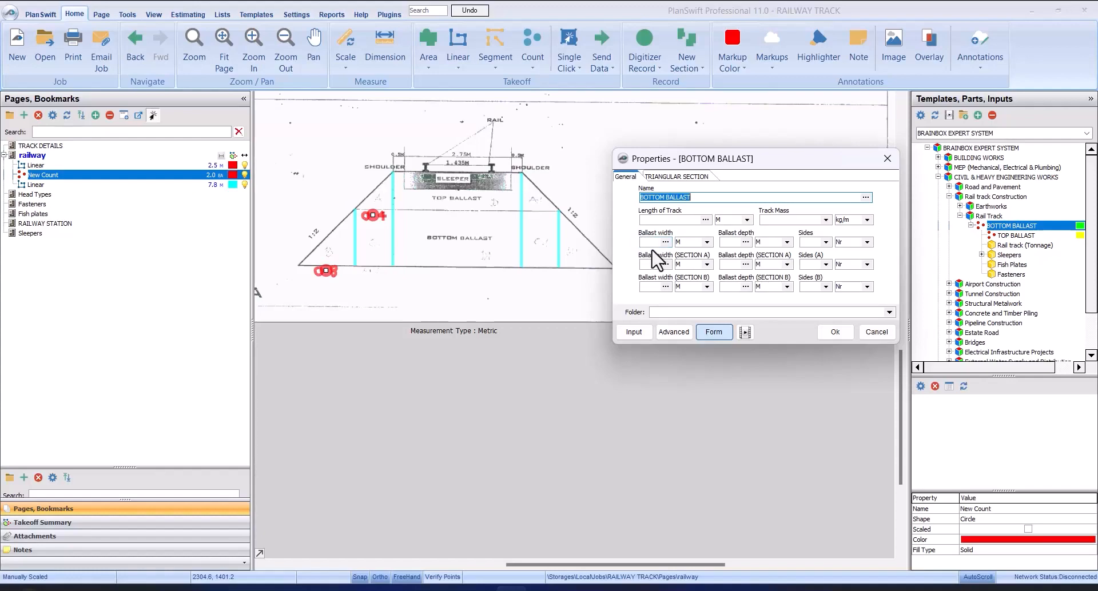
{"action": "left_click", "coordinate": [686, 177]}
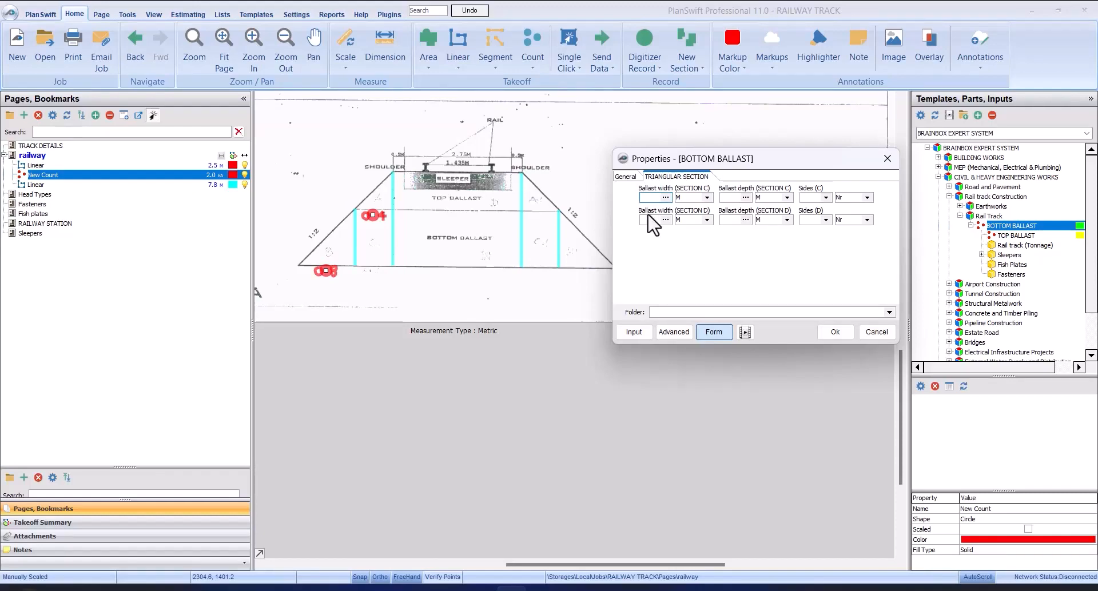
{"action": "left_click", "coordinate": [630, 177]}
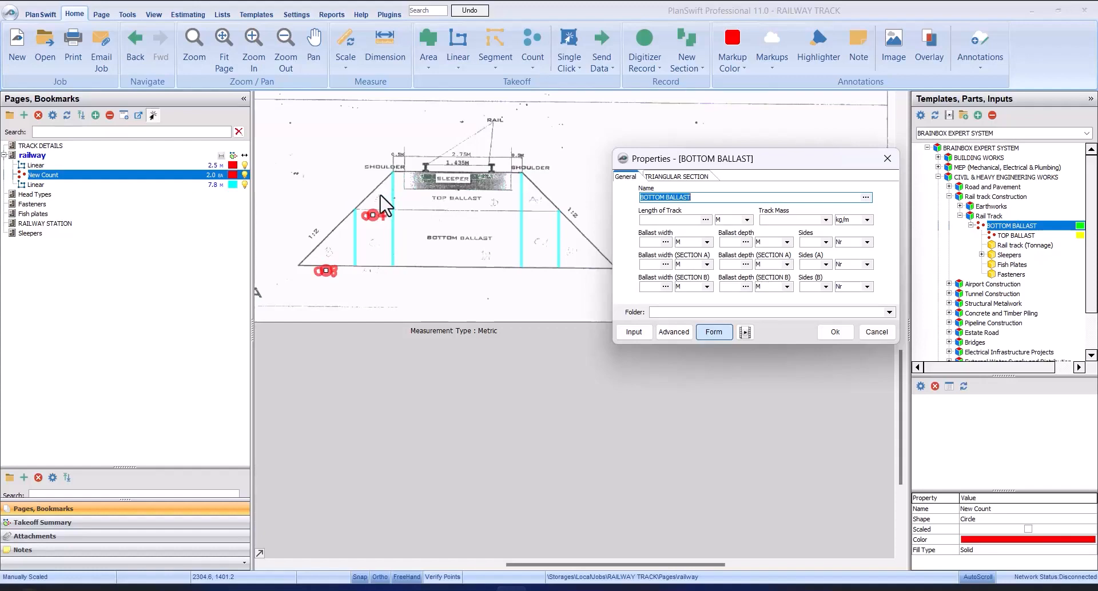
Step: Set the bottom ballast's length of track to 28000 m, track mass to 30 kg/m and ballast width to 3.75 m
{"action": "left_click", "coordinate": [682, 222]}
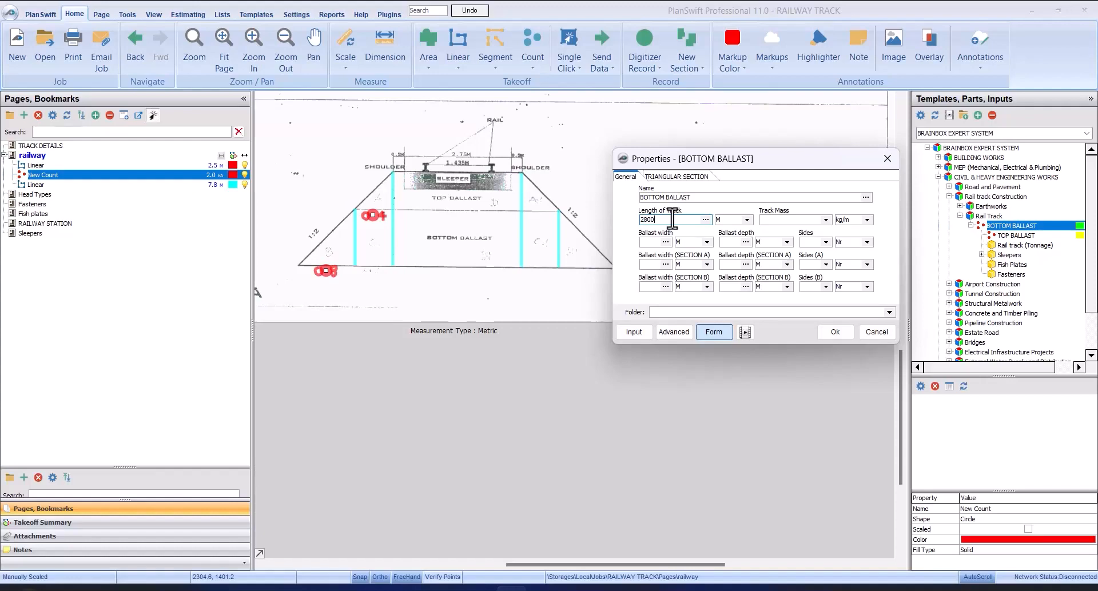
{"action": "left_click", "coordinate": [825, 219]}
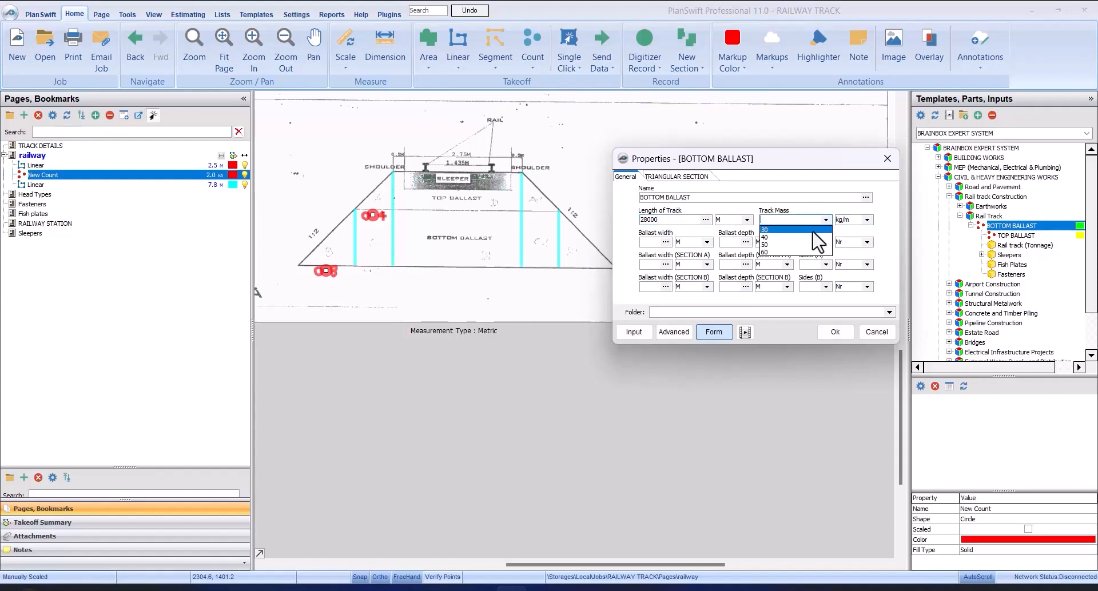
{"action": "left_click", "coordinate": [813, 231]}
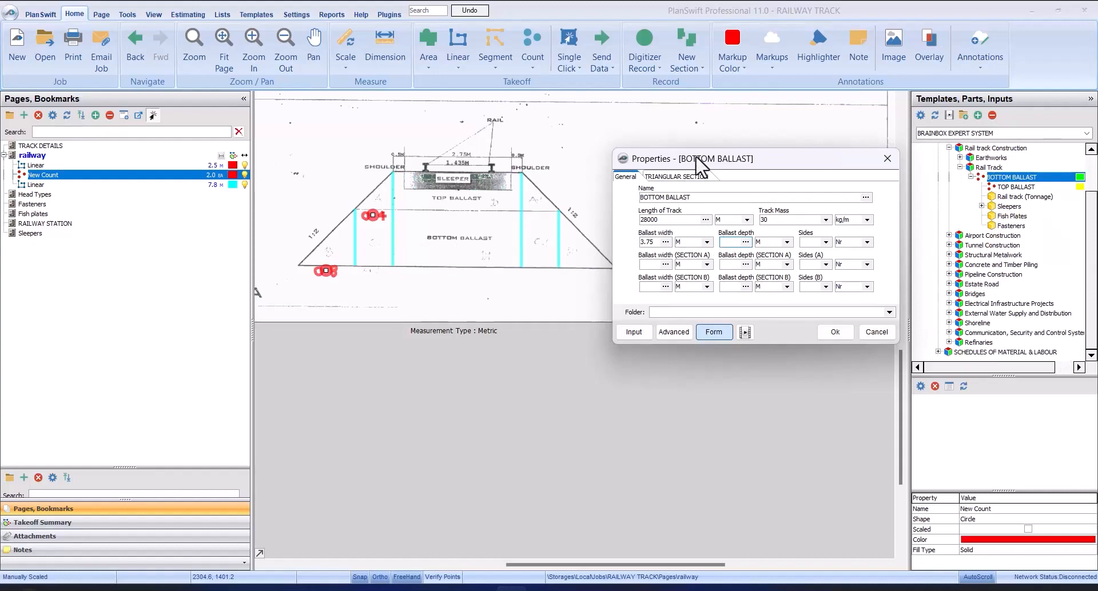
Step: Set the main ballast depth to 0.40 m from the drawing's depth dimension and its number of sides to 1
{"action": "left_click_drag", "start_coordinate": [712, 158], "coordinate": [377, 262]}
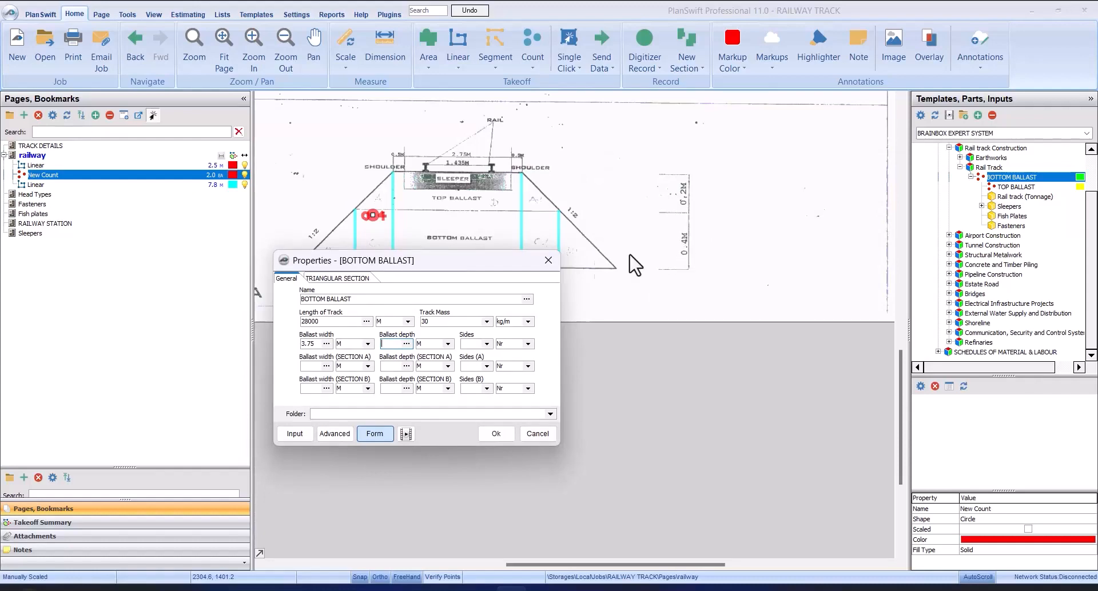
{"action": "left_click_drag", "start_coordinate": [490, 261], "coordinate": [511, 137]}
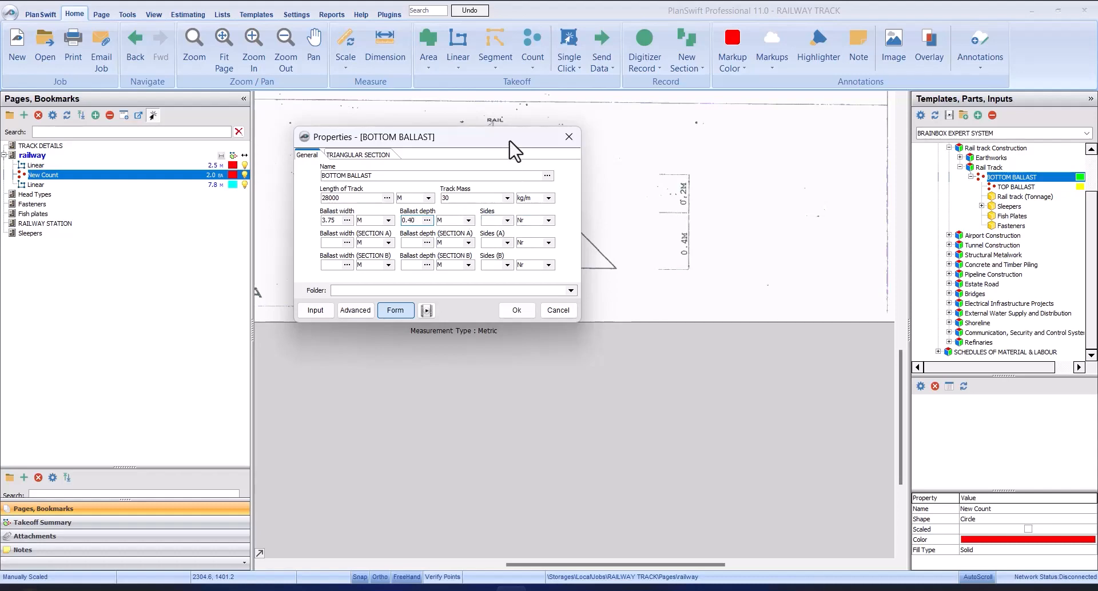
{"action": "mouse_move", "coordinate": [510, 141]}
{"action": "left_mouse_down"}
{"action": "mouse_move", "coordinate": [761, 306]}
{"action": "mouse_move", "coordinate": [847, 115]}
{"action": "mouse_move", "coordinate": [809, 220]}
{"action": "left_mouse_up"}
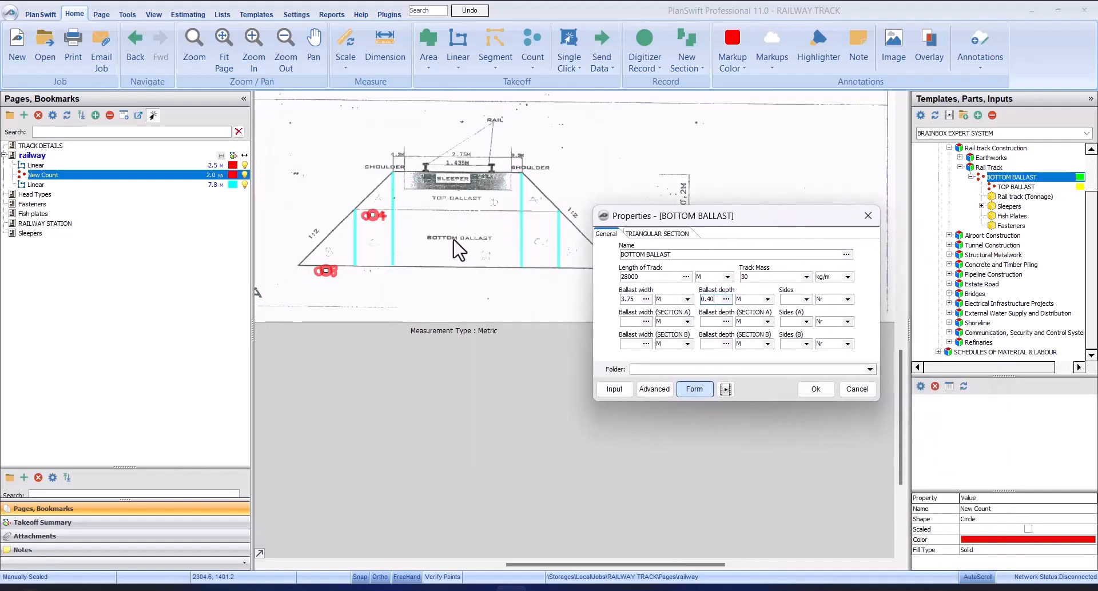
{"action": "left_click", "coordinate": [807, 299]}
{"action": "left_click", "coordinate": [797, 310]}
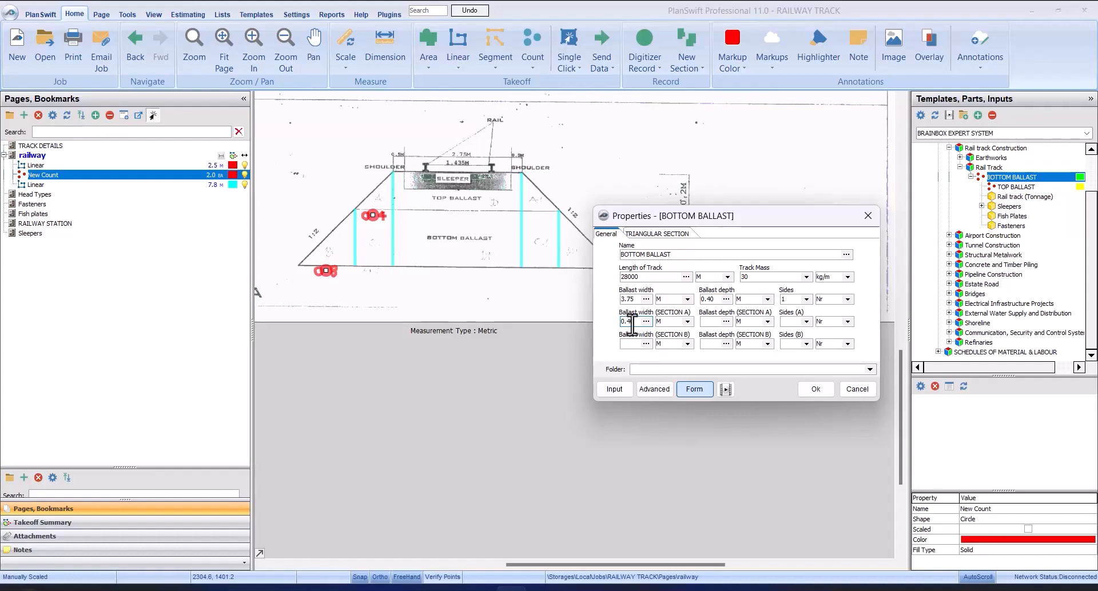
Step: Set Section A of the bottom ballast to 0.40 m wide, 0.40 m deep and 2 sides
{"action": "left_click", "coordinate": [709, 321]}
{"action": "left_click_drag", "start_coordinate": [737, 218], "coordinate": [501, 176]}
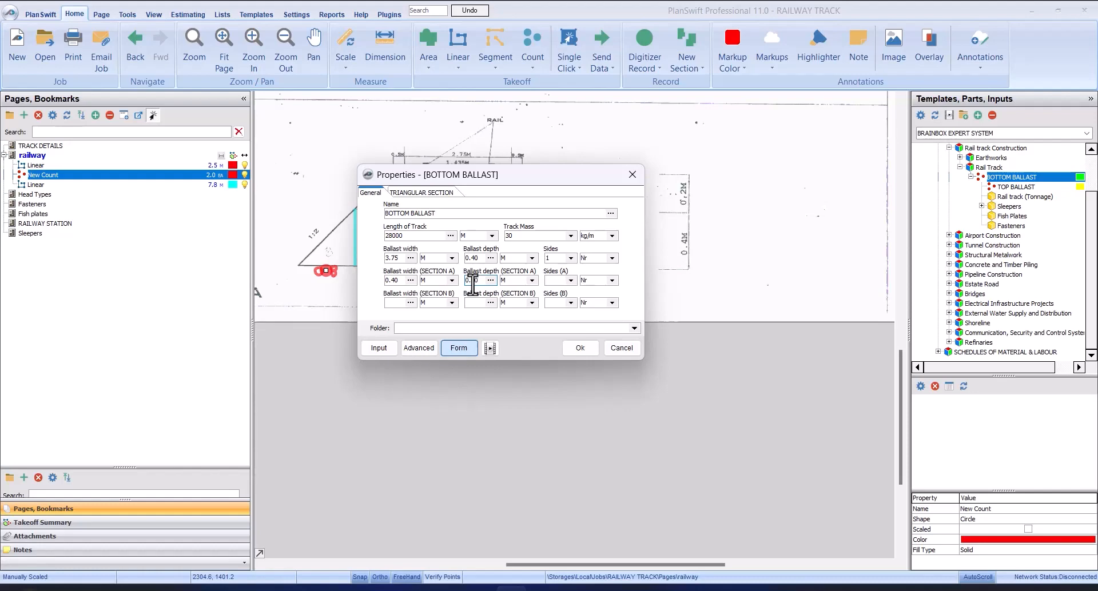
{"action": "mouse_move", "coordinate": [552, 175]}
{"action": "left_mouse_down"}
{"action": "mouse_move", "coordinate": [723, 429]}
{"action": "mouse_move", "coordinate": [771, 301]}
{"action": "left_mouse_up"}
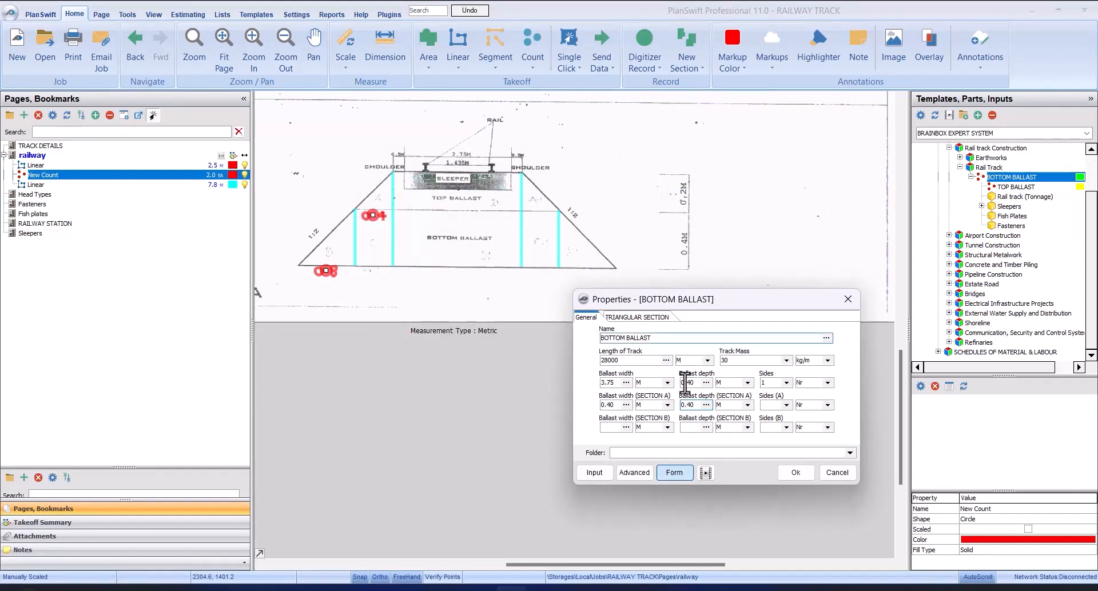
{"action": "left_click", "coordinate": [788, 405]}
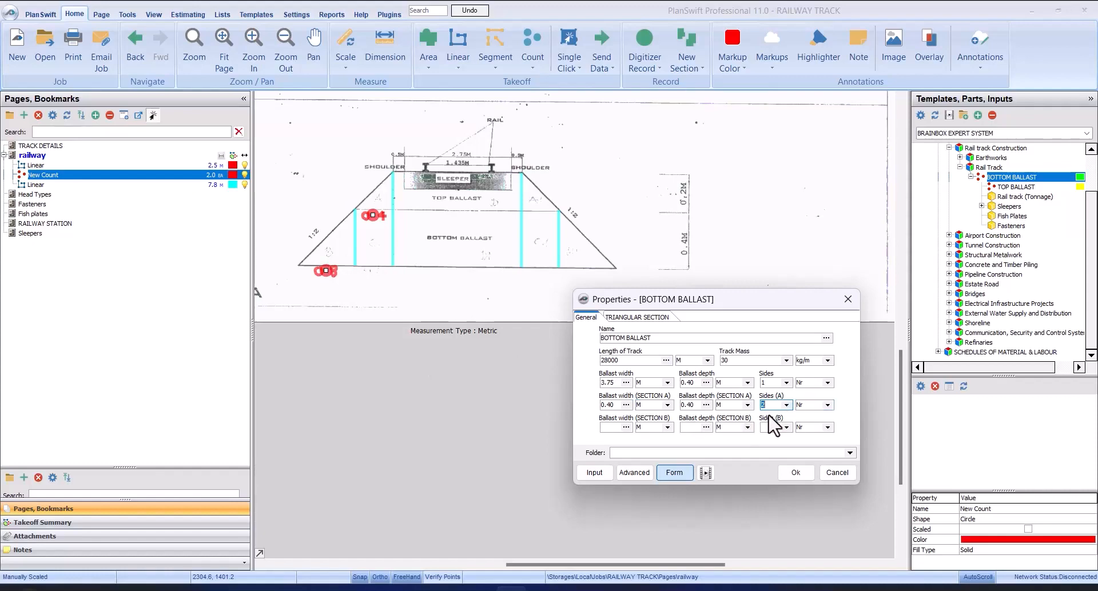
Step: Set the triangular Section C ballast width to 0.80 m, fill in its depth and sides, and confirm the bottom ballast properties
{"action": "left_click", "coordinate": [636, 319]}
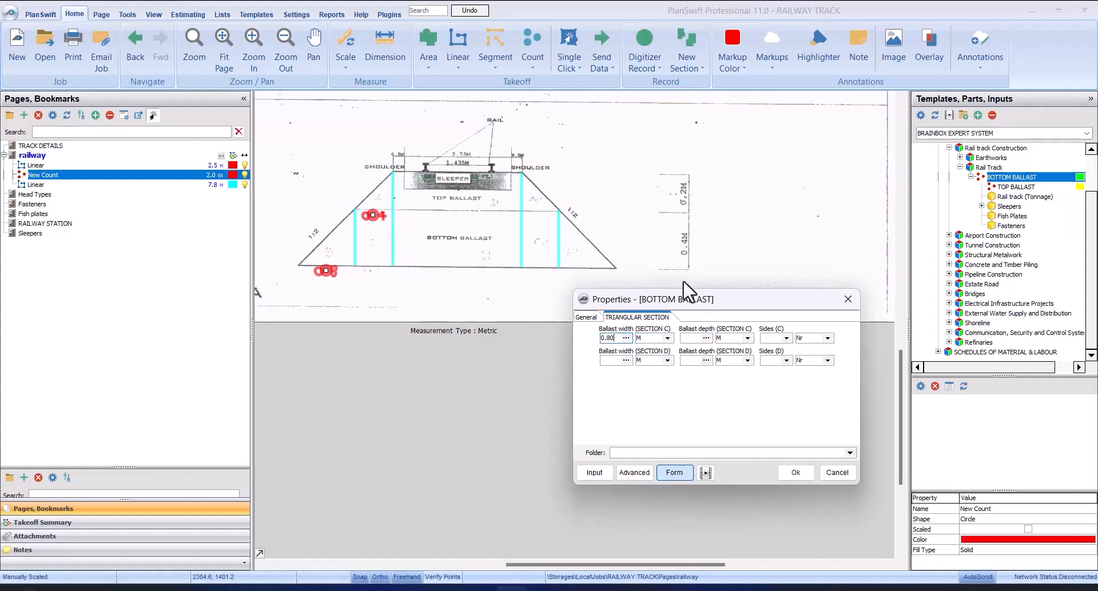
{"action": "left_click", "coordinate": [692, 337]}
{"action": "left_click", "coordinate": [787, 338]}
{"action": "left_click", "coordinate": [788, 360]}
{"action": "left_click", "coordinate": [589, 318]}
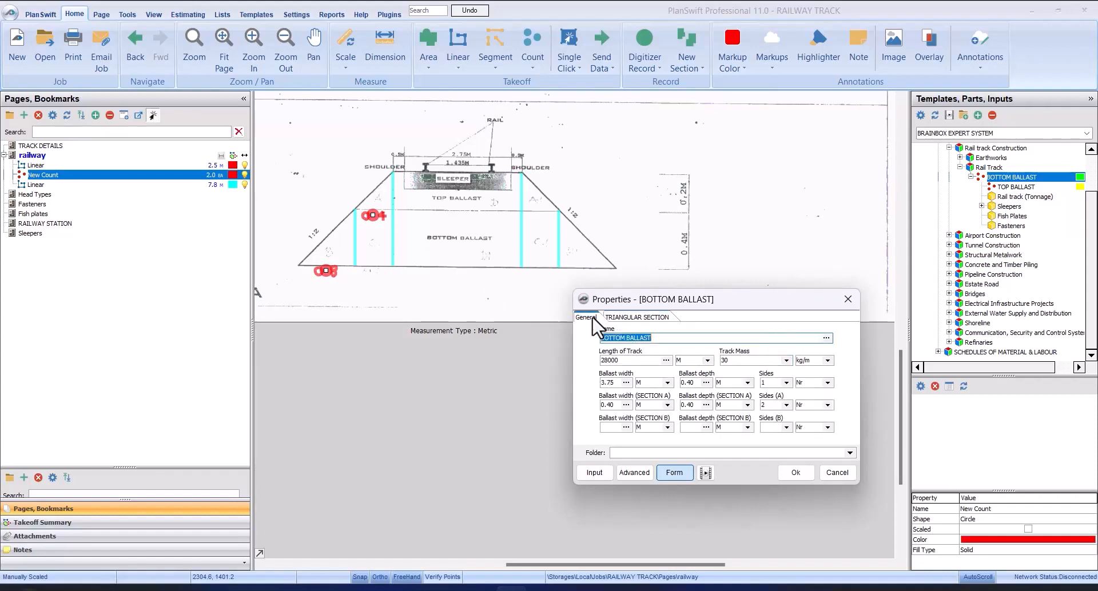
{"action": "left_click", "coordinate": [799, 473]}
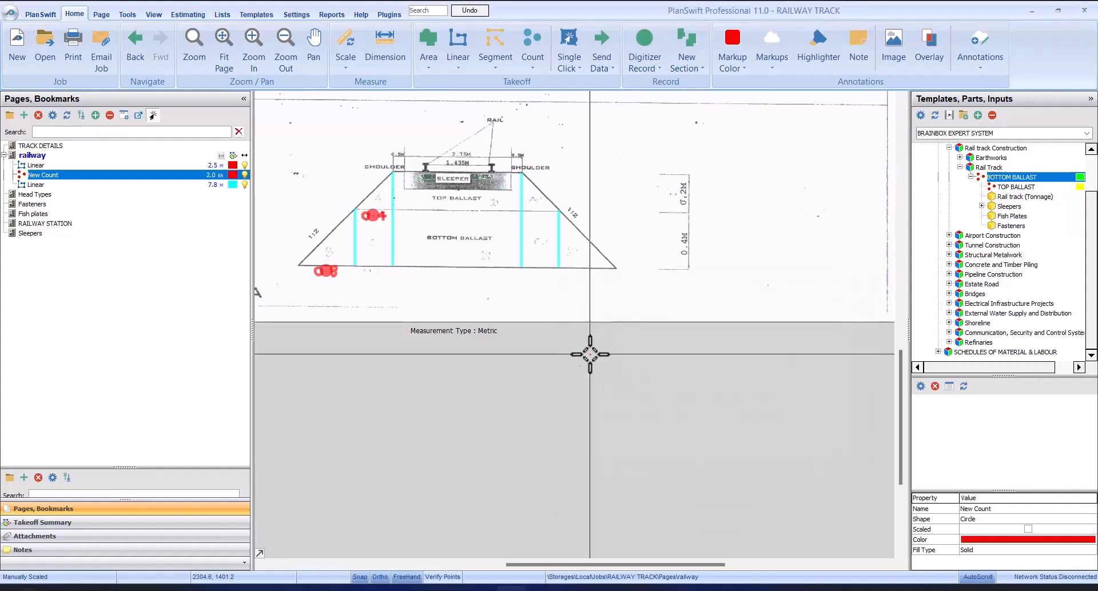
Step: Place one BOTTOM BALLAST count point, stop recording, and move the marker just under the BOTTOM BALLAST label in Section A-A
{"action": "left_click", "coordinate": [541, 279]}
{"action": "right_click", "coordinate": [581, 285]}
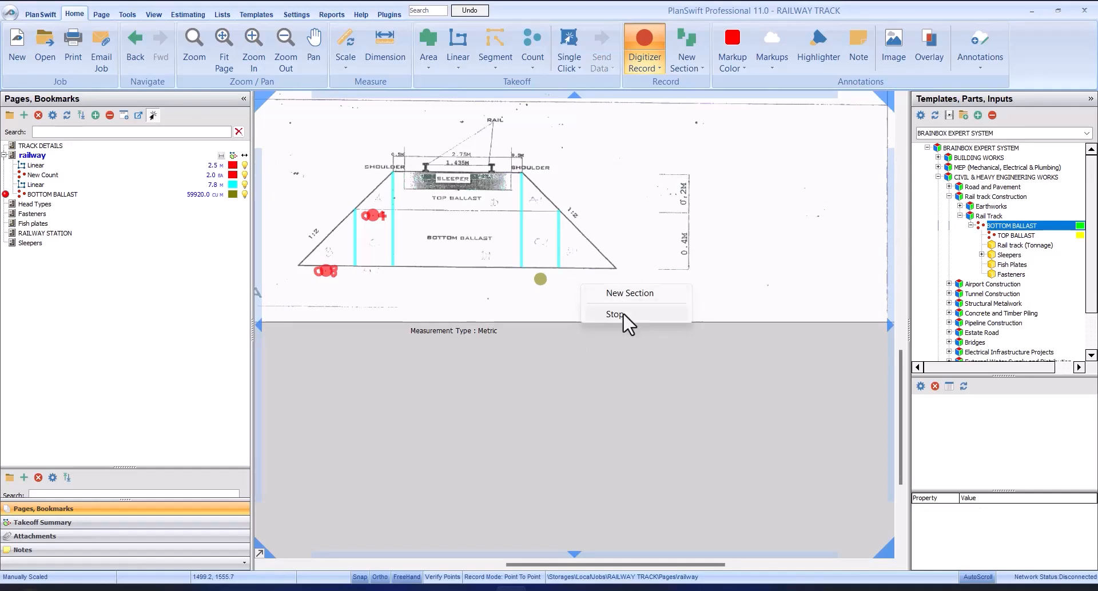
{"action": "left_click", "coordinate": [623, 314]}
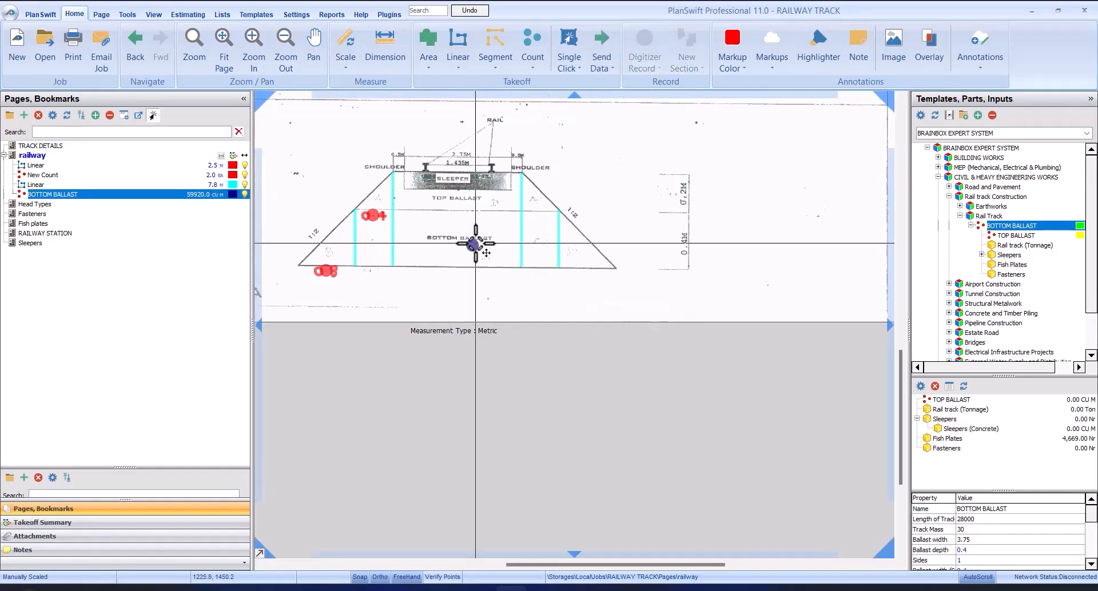
{"action": "left_click", "coordinate": [475, 246]}
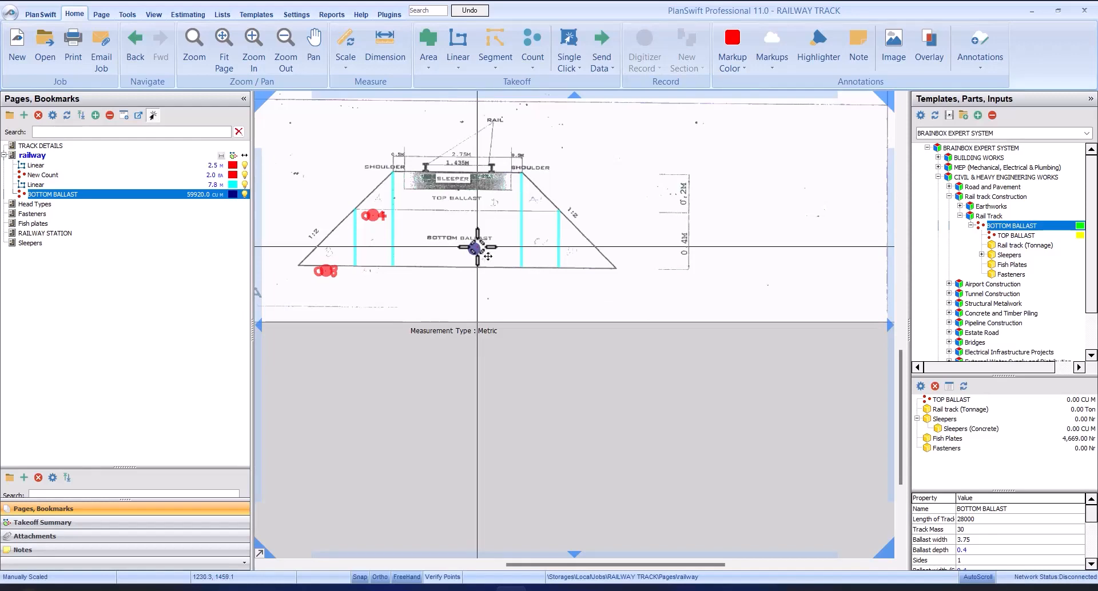
{"action": "left_click", "coordinate": [656, 282]}
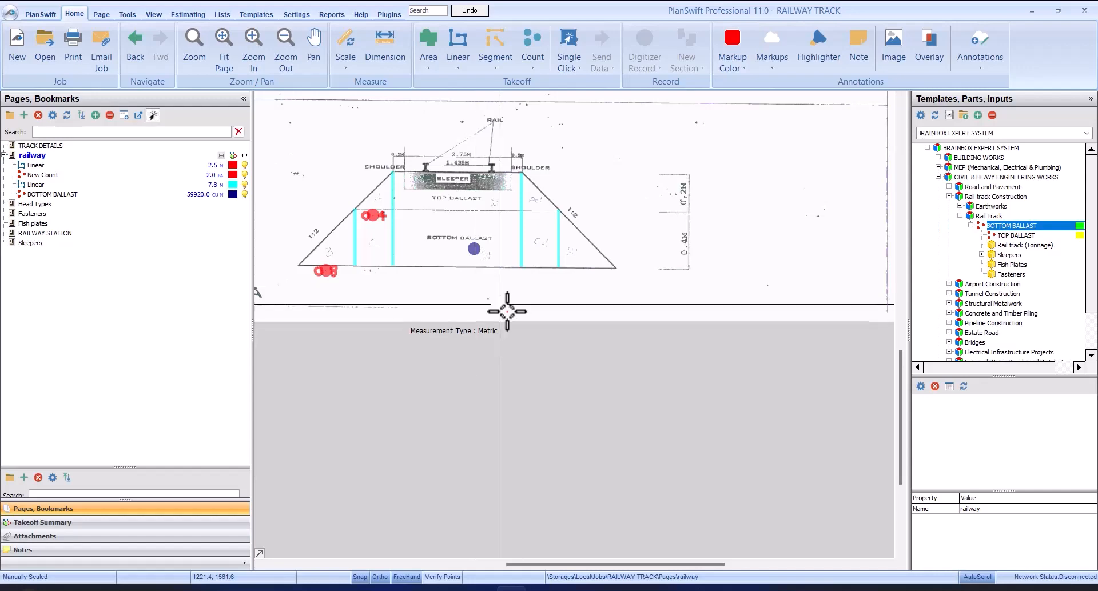
Step: Show the takeoff summary for the railway page and hide the BOTTOM BALLAST marker on the drawing
{"action": "left_click", "coordinate": [1008, 235]}
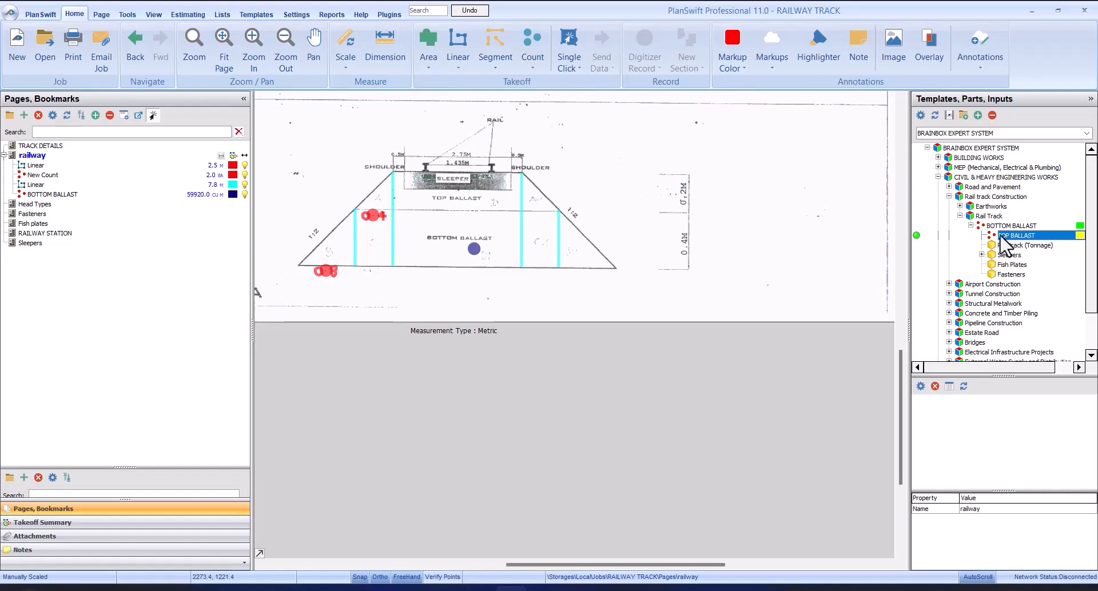
{"action": "left_click", "coordinate": [156, 525]}
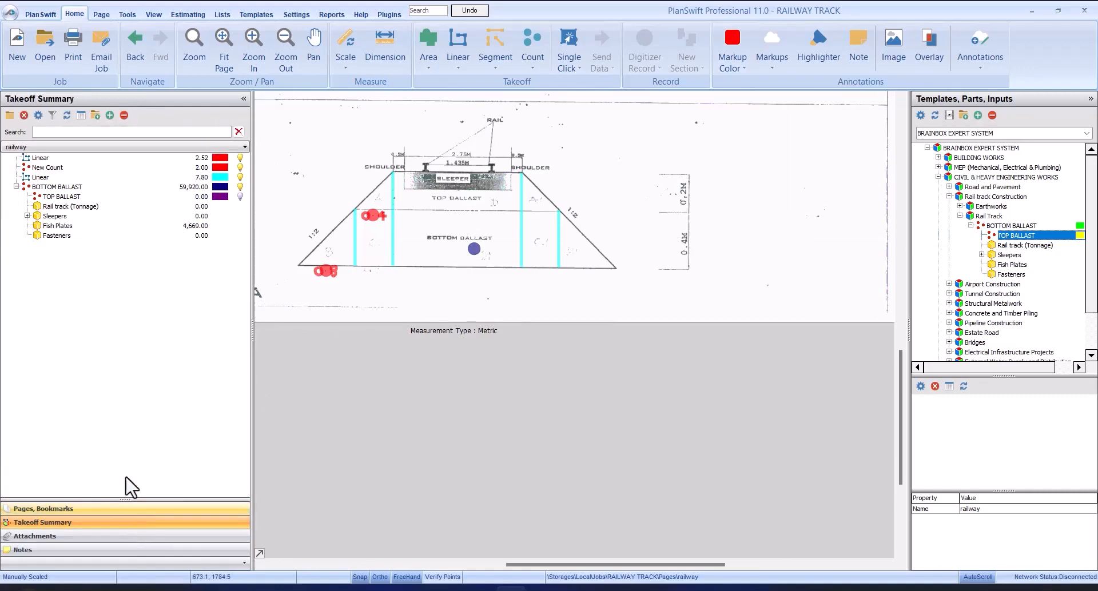
{"action": "left_click", "coordinate": [86, 196]}
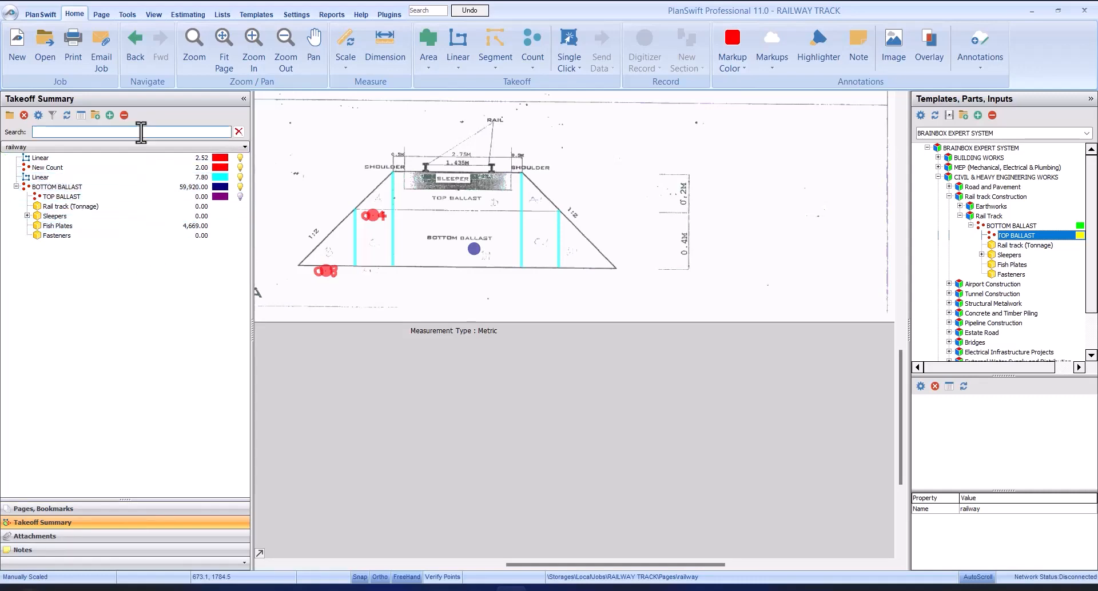
{"action": "left_click", "coordinate": [243, 187]}
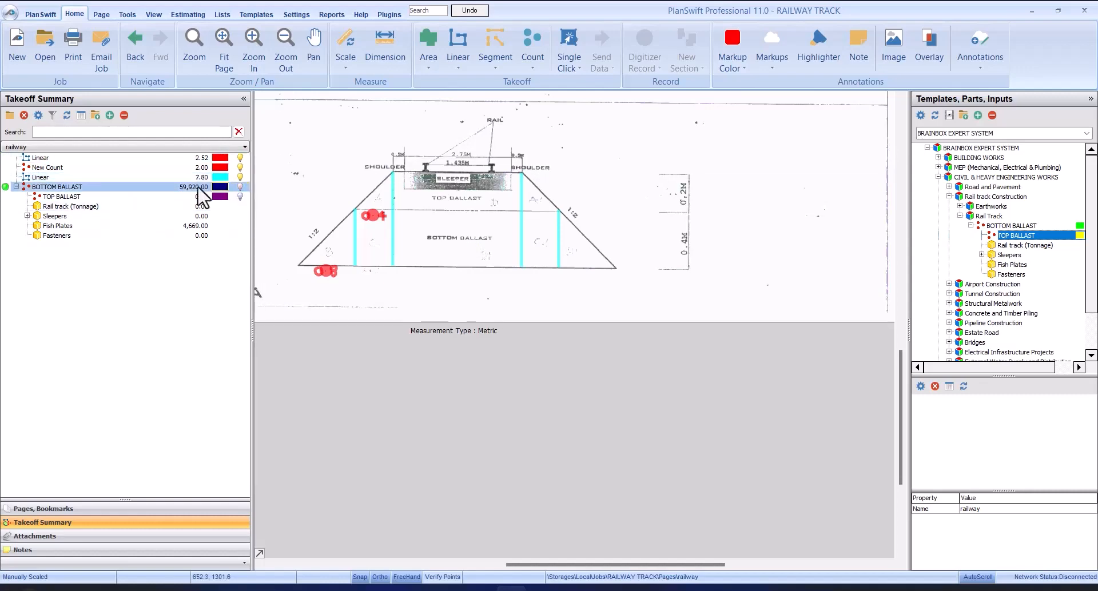
Step: Review the TOP BALLAST, Sleepers and Fish Plates entries in the takeoff summary and view the Fish plates page
{"action": "left_click", "coordinate": [76, 197]}
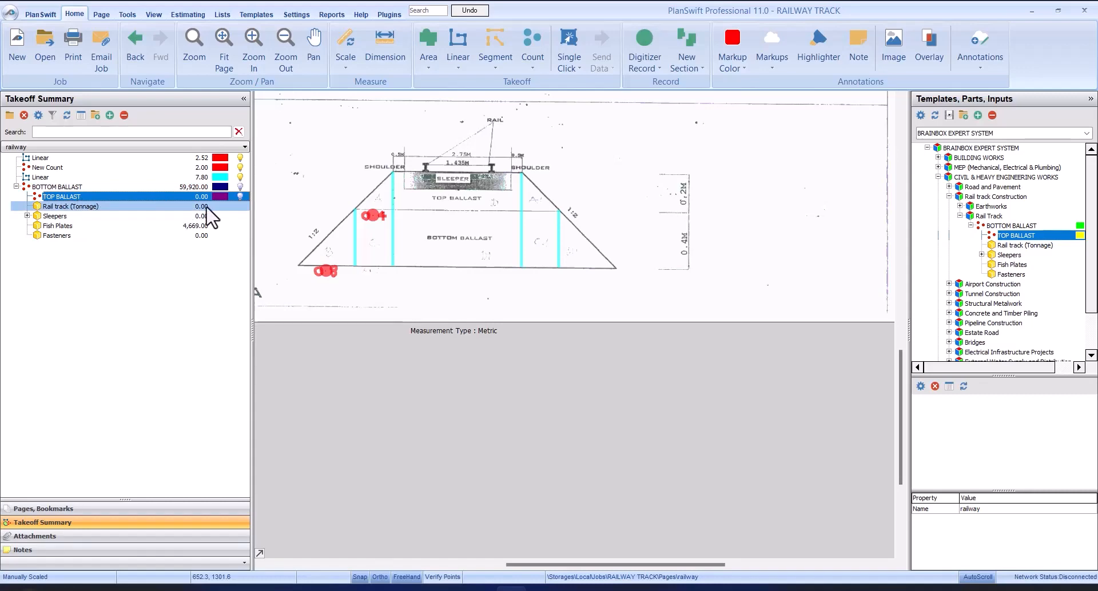
{"action": "left_click", "coordinate": [87, 216]}
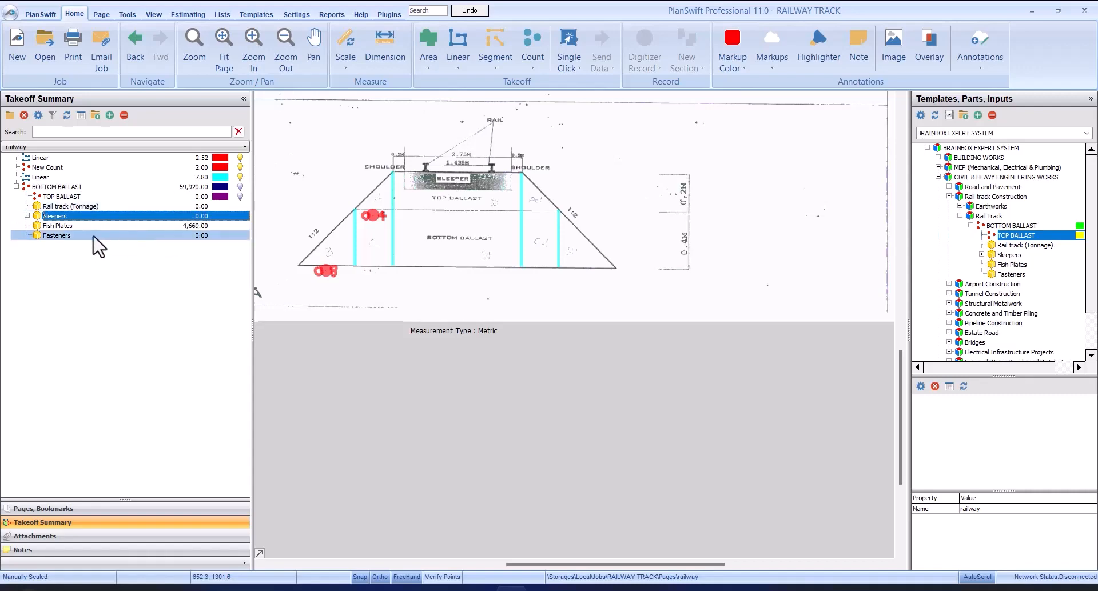
{"action": "left_click", "coordinate": [69, 226]}
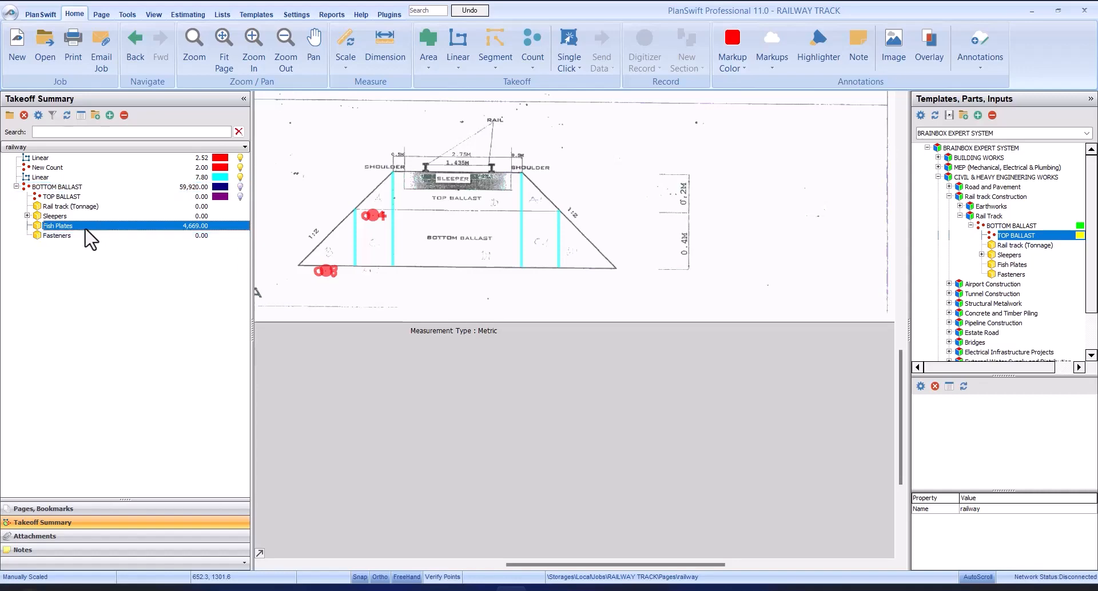
{"action": "left_click", "coordinate": [96, 509]}
{"action": "left_click", "coordinate": [64, 224]}
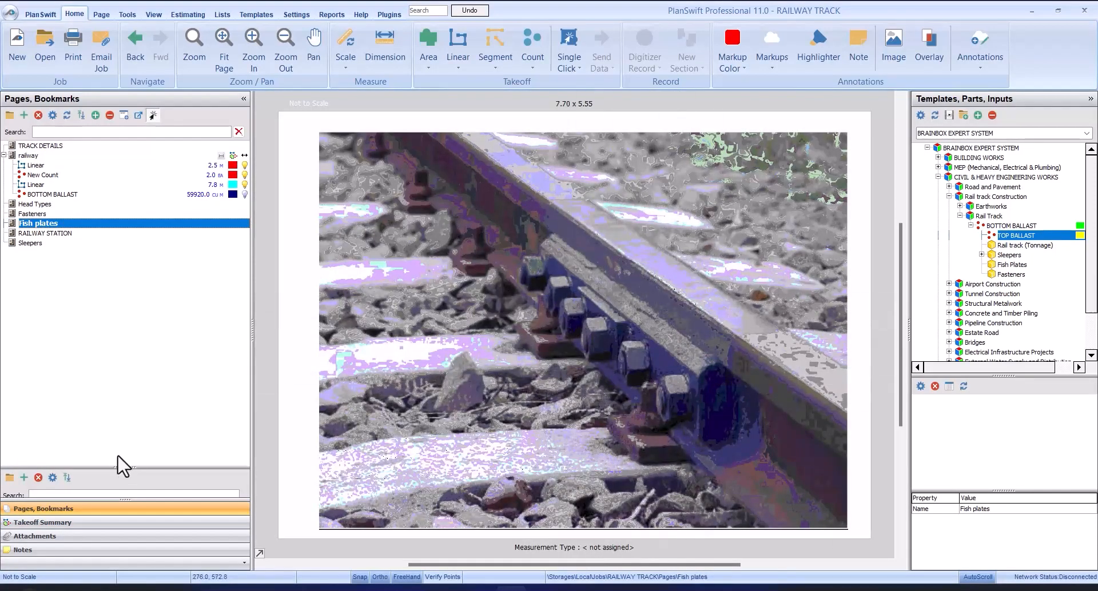
{"action": "left_click", "coordinate": [102, 536]}
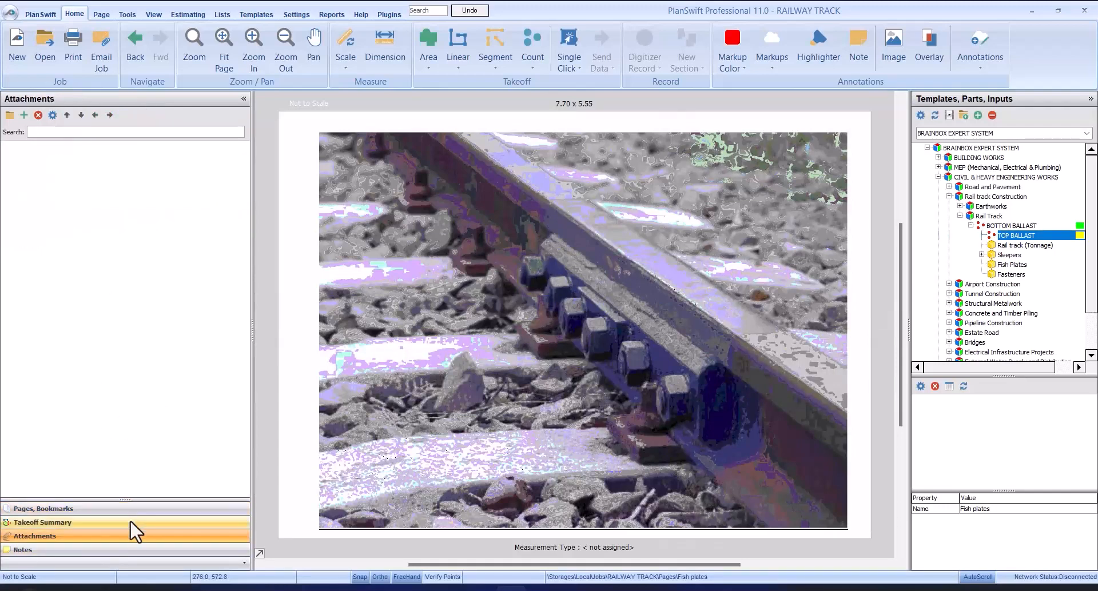
{"action": "left_click", "coordinate": [94, 522]}
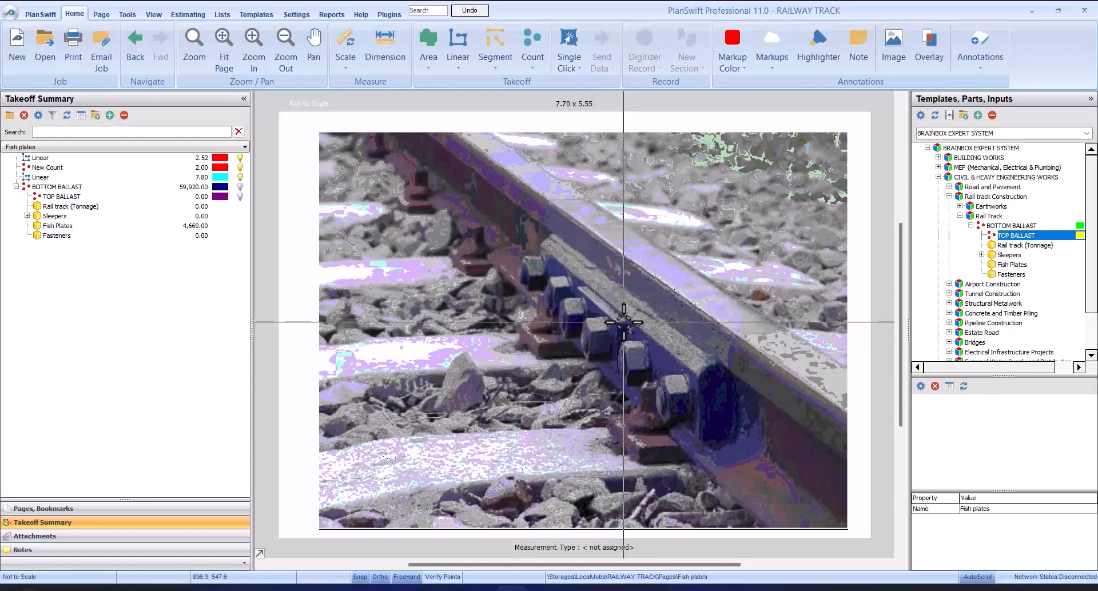
{"action": "left_click", "coordinate": [70, 508]}
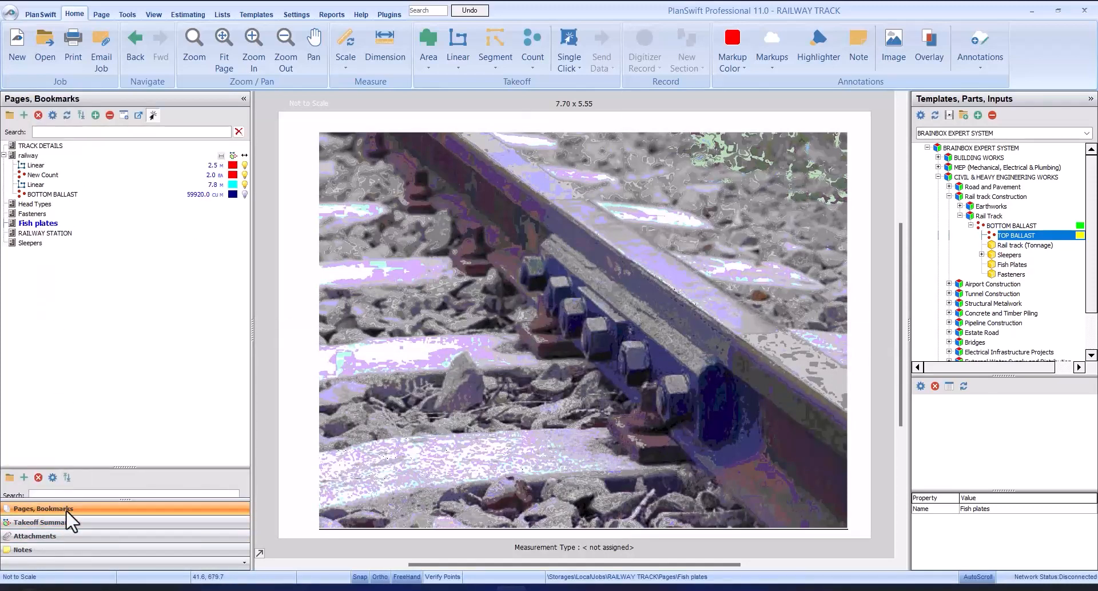
{"action": "left_click", "coordinate": [71, 524]}
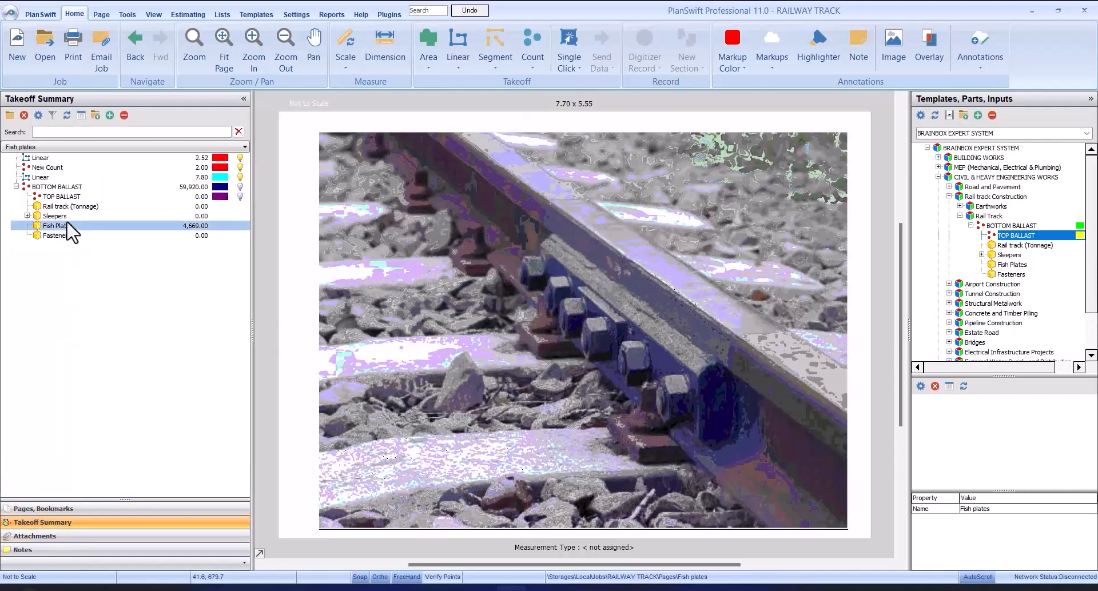
{"action": "left_click", "coordinate": [121, 226]}
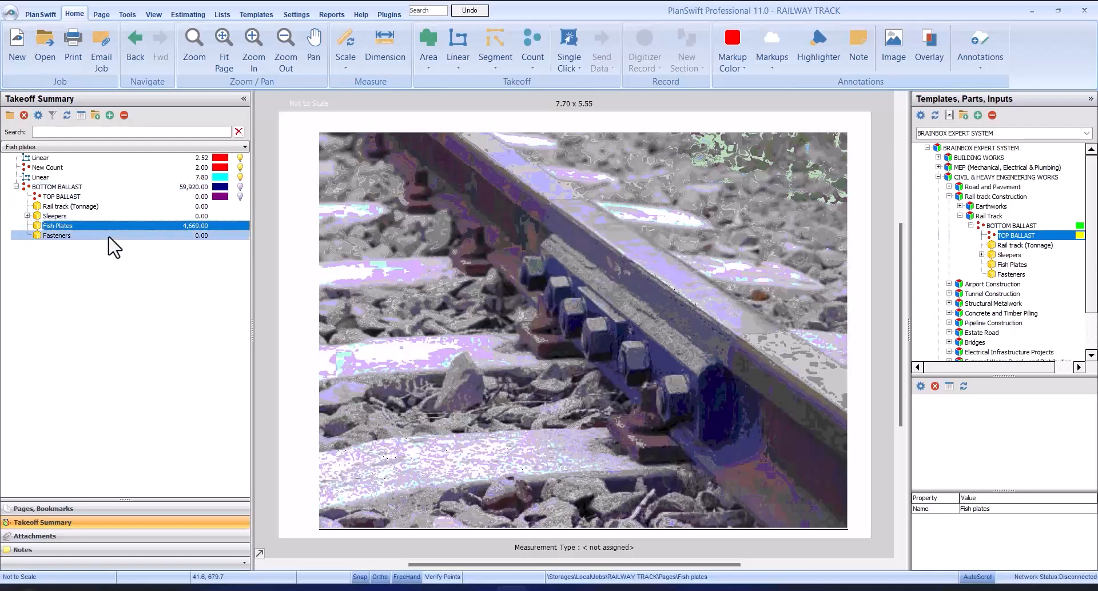
{"action": "left_click", "coordinate": [115, 197]}
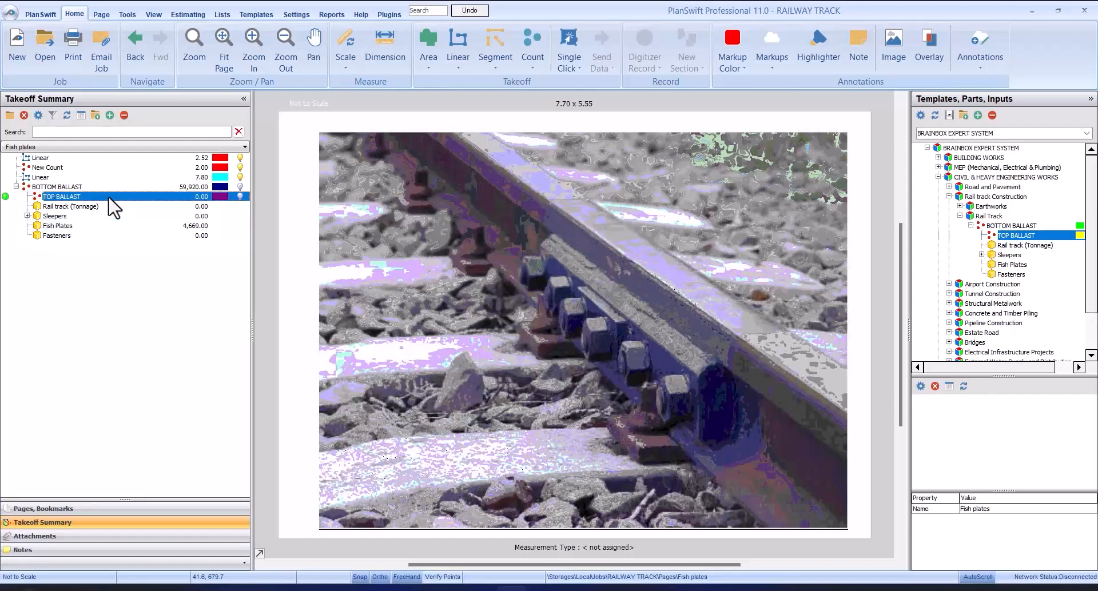
Step: Reopen the railway page, bring Section A-A into view and show the takeoff summary
{"action": "left_click", "coordinate": [102, 509]}
{"action": "left_click", "coordinate": [93, 157]}
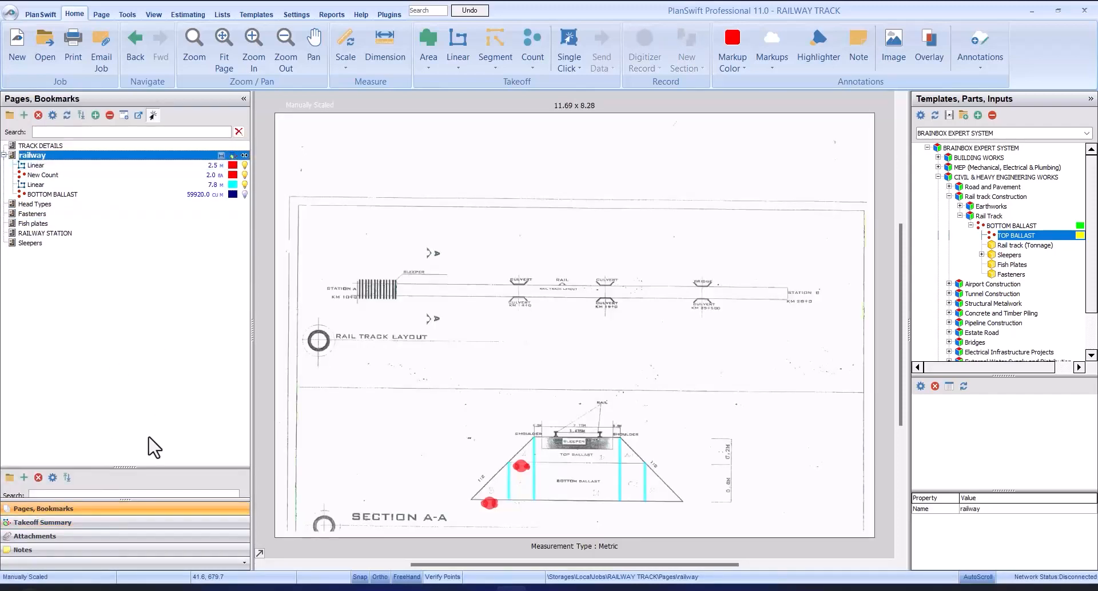
{"action": "scroll", "coordinate": [605, 518], "scroll_direction": "up", "scroll_amount": 3}
{"action": "scroll", "coordinate": [650, 490], "scroll_direction": "down", "scroll_amount": 2}
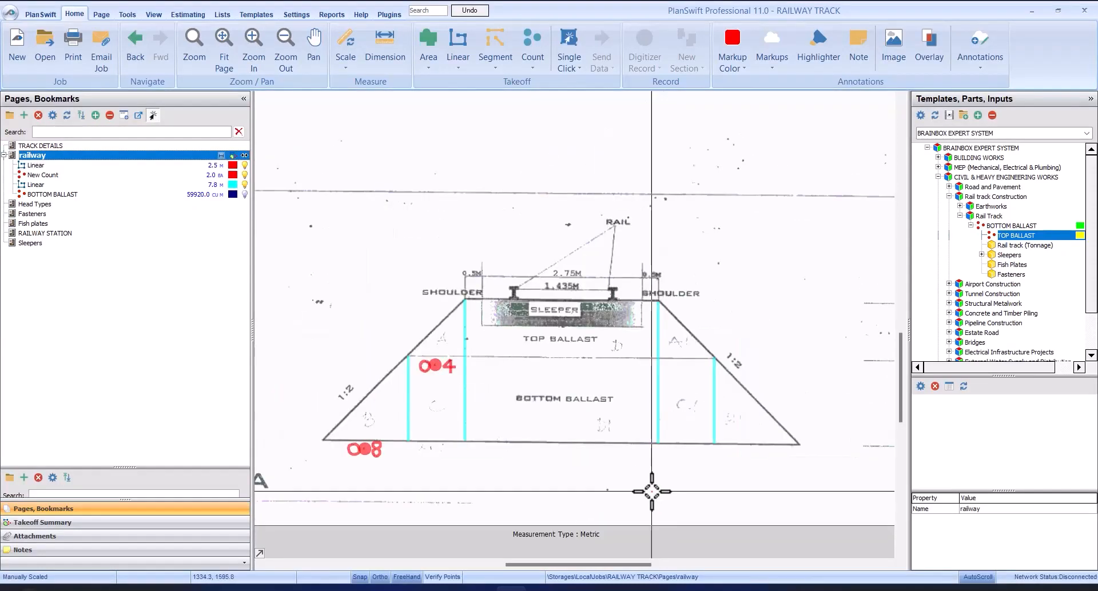
{"action": "scroll", "coordinate": [650, 490], "scroll_direction": "up", "scroll_amount": 2}
{"action": "scroll", "coordinate": [650, 491], "scroll_direction": "down", "scroll_amount": 2}
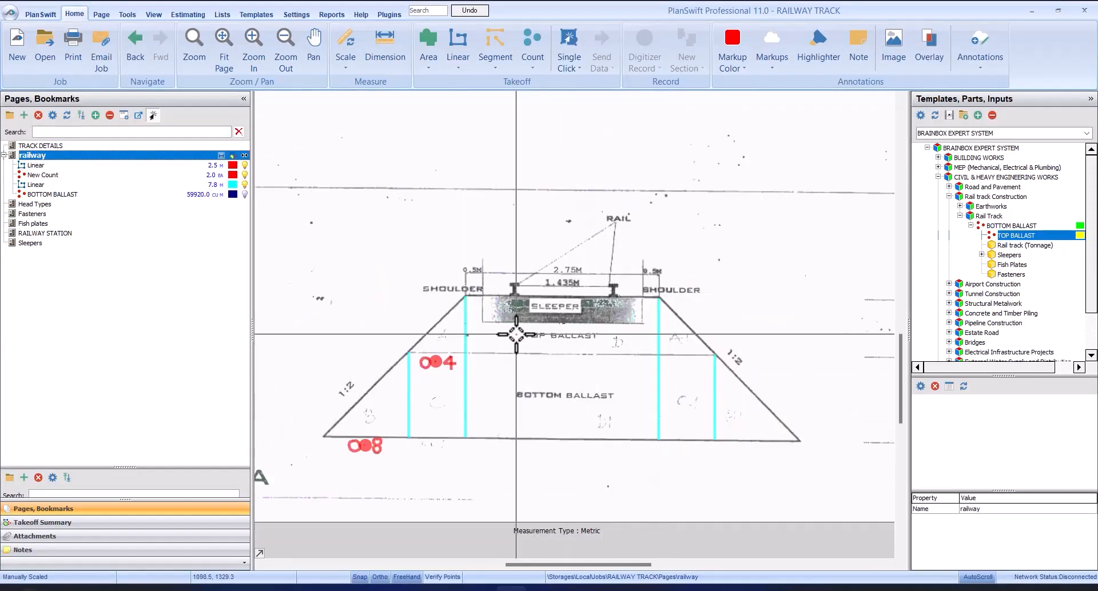
{"action": "left_click", "coordinate": [91, 522]}
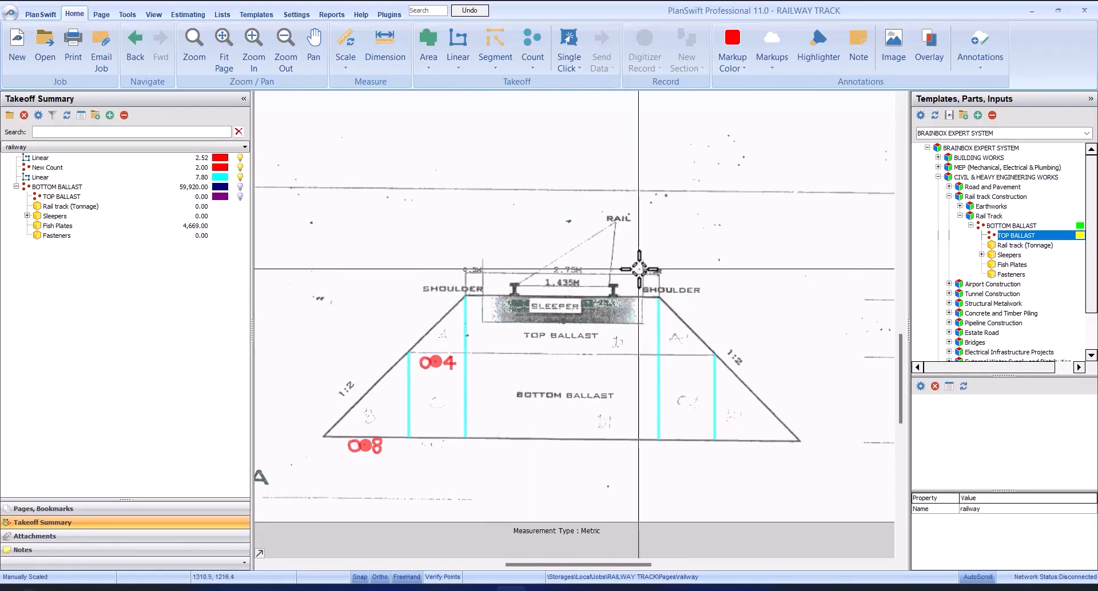
Step: Set the ballast depth of the TOP BALLAST item to 3.75 m and confirm its properties
{"action": "left_click", "coordinate": [69, 197]}
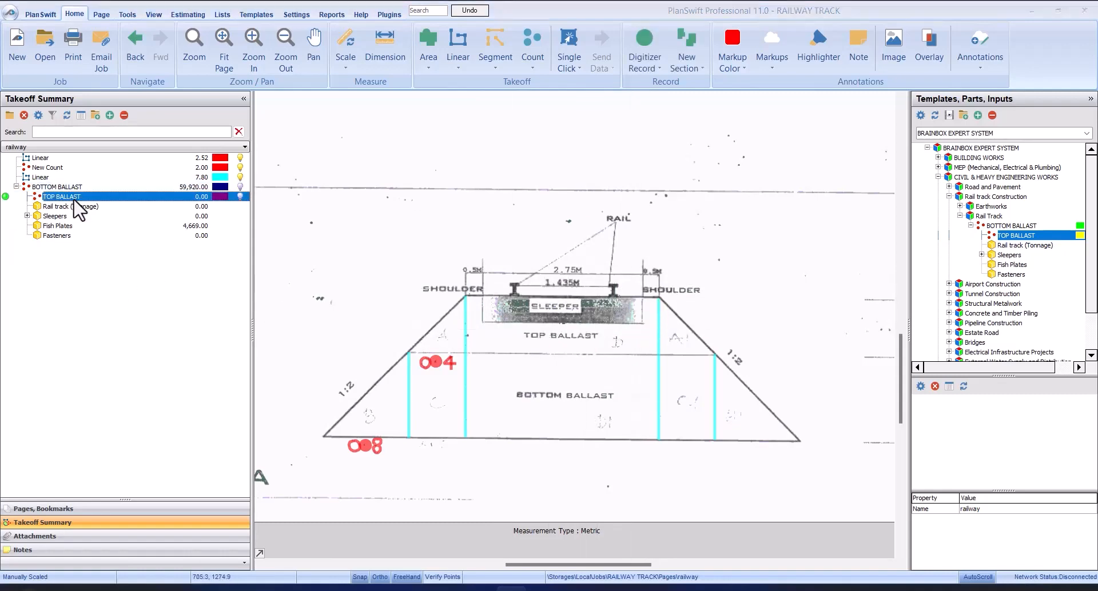
{"action": "double_click", "coordinate": [68, 198]}
{"action": "mouse_move", "coordinate": [544, 231]}
{"action": "left_mouse_down"}
{"action": "mouse_move", "coordinate": [695, 162]}
{"action": "mouse_move", "coordinate": [687, 130]}
{"action": "mouse_move", "coordinate": [640, 114]}
{"action": "mouse_move", "coordinate": [766, 350]}
{"action": "mouse_move", "coordinate": [681, 379]}
{"action": "mouse_move", "coordinate": [678, 209]}
{"action": "mouse_move", "coordinate": [753, 198]}
{"action": "mouse_move", "coordinate": [824, 165]}
{"action": "left_mouse_up"}
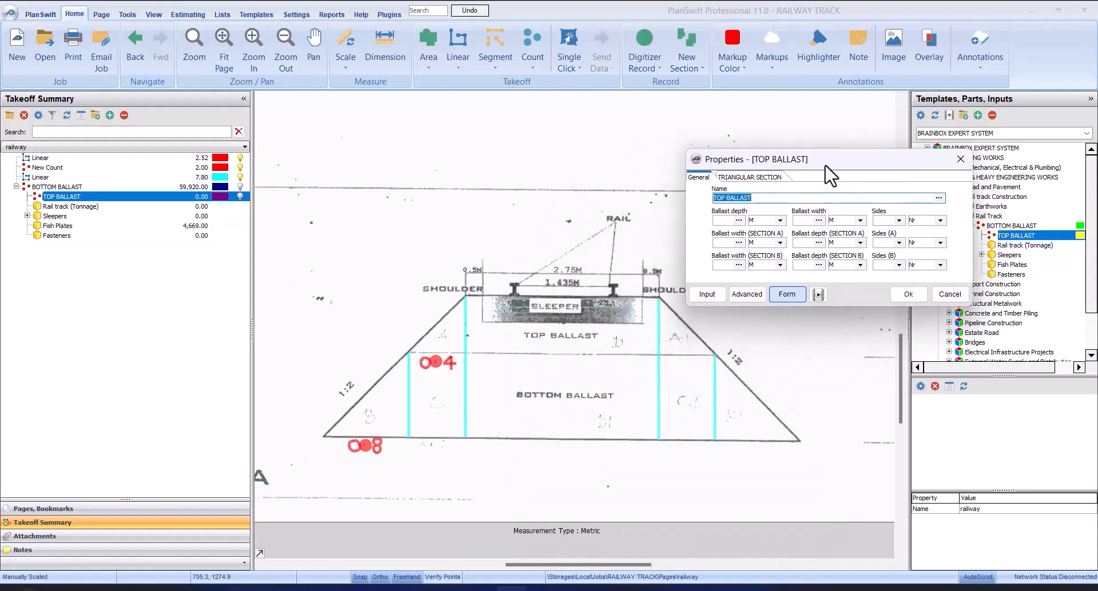
{"action": "left_click", "coordinate": [722, 220]}
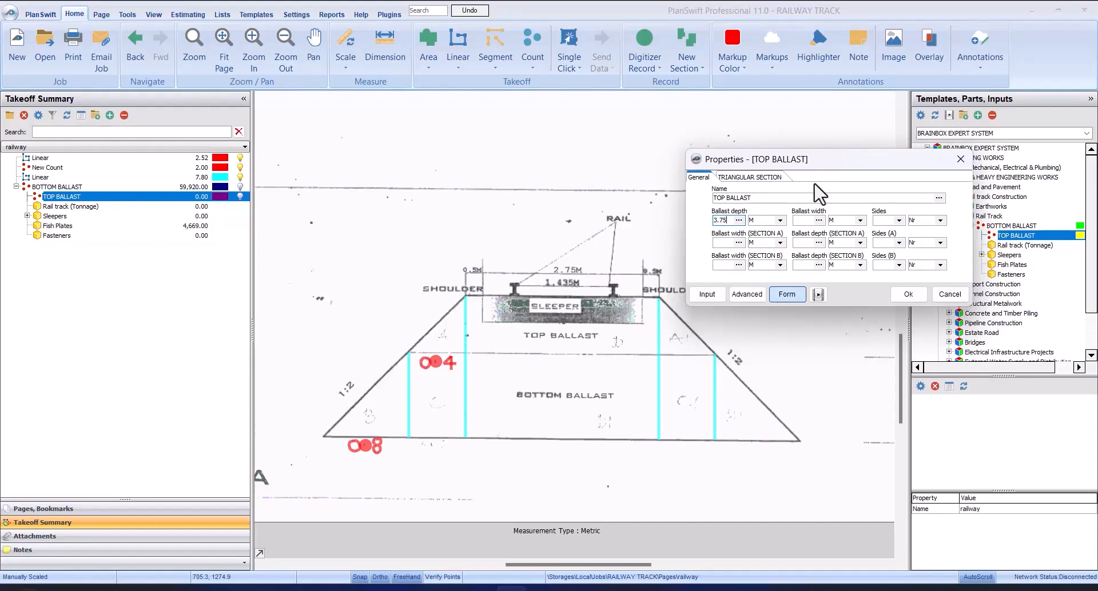
{"action": "left_click_drag", "start_coordinate": [828, 172], "coordinate": [468, 139]}
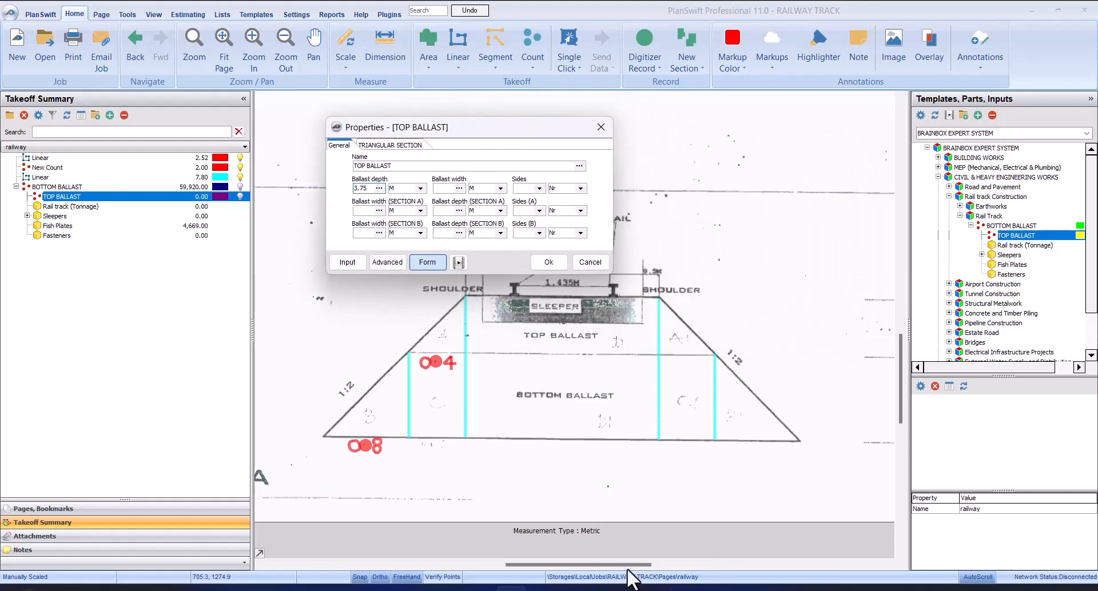
{"action": "left_click", "coordinate": [549, 262]}
{"action": "left_click_drag", "start_coordinate": [626, 565], "coordinate": [645, 565]}
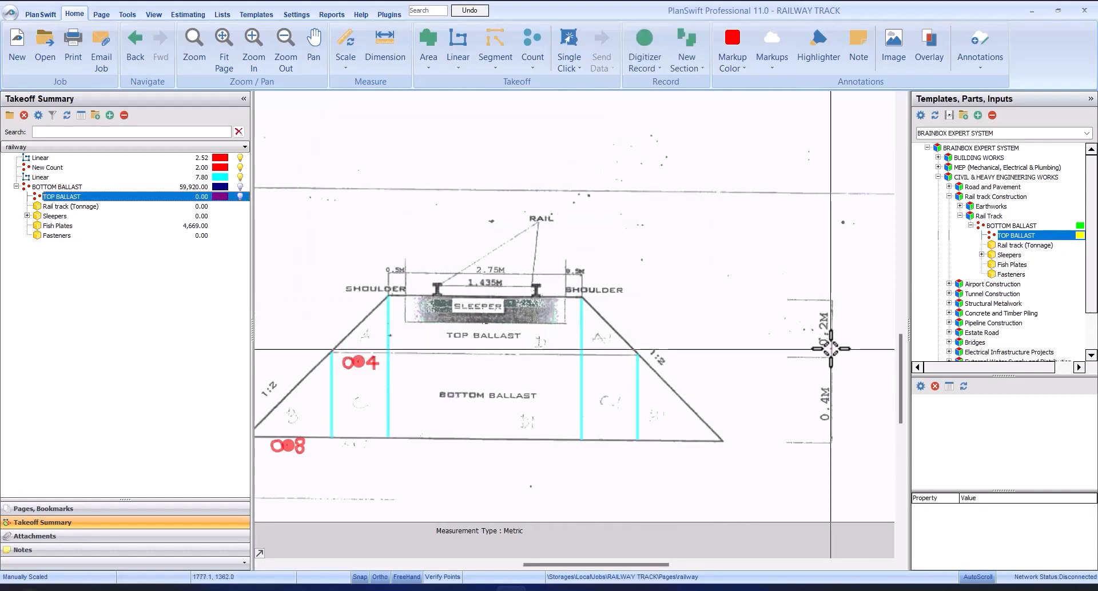
{"action": "left_click", "coordinate": [175, 201]}
{"action": "double_click", "coordinate": [176, 206]}
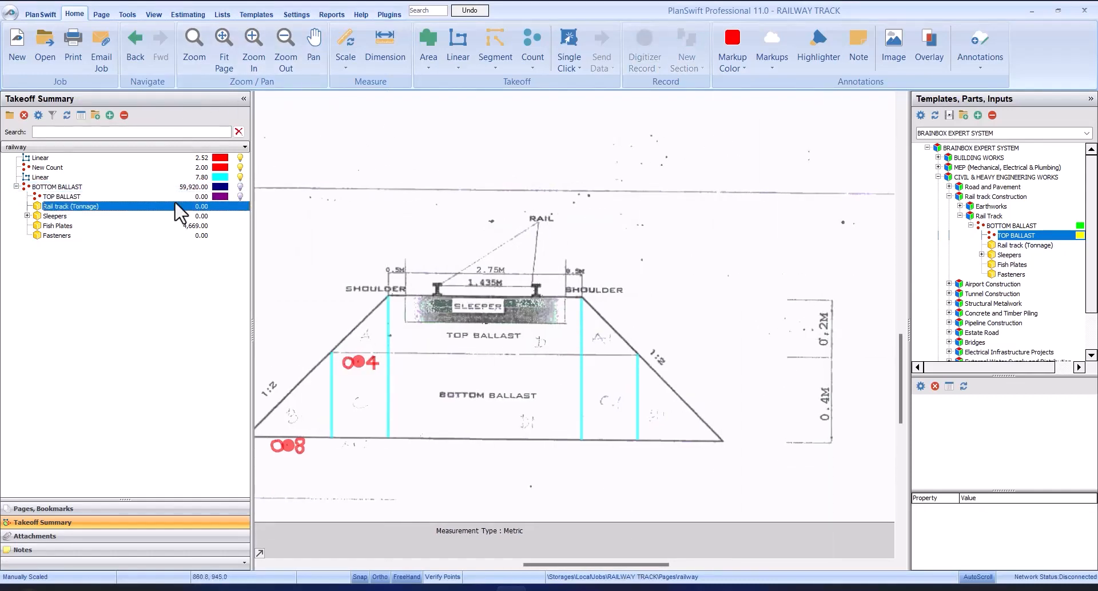
{"action": "left_click", "coordinate": [670, 327]}
Step: Set the TOP BALLAST item's ballast width to 0.20 m with 1 side
{"action": "left_click", "coordinate": [152, 197]}
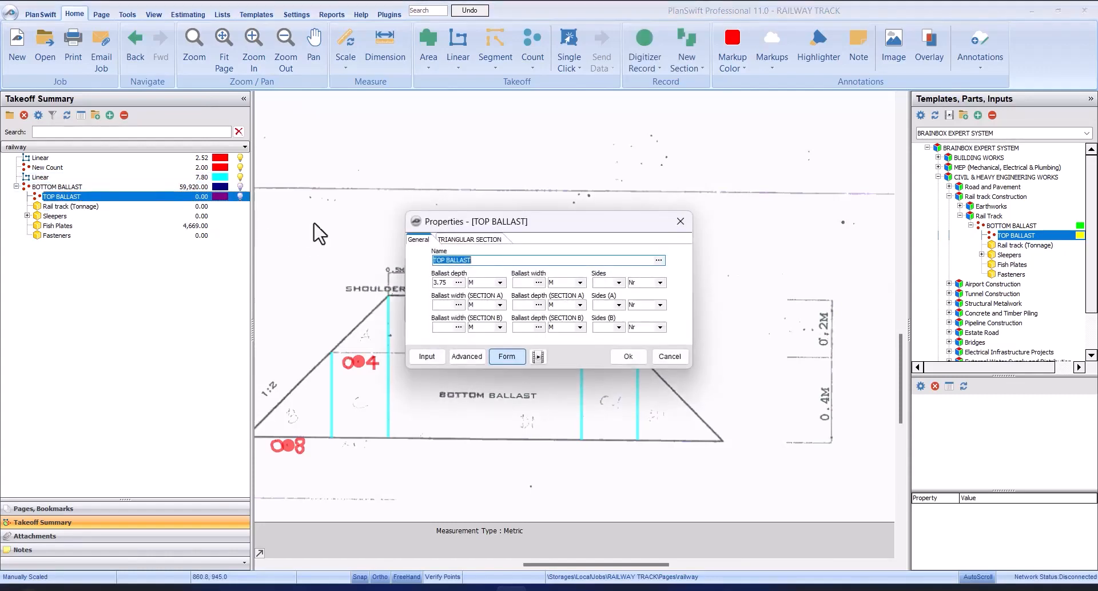
{"action": "left_click_drag", "start_coordinate": [560, 221], "coordinate": [522, 307]}
{"action": "left_click_drag", "start_coordinate": [532, 344], "coordinate": [534, 344]}
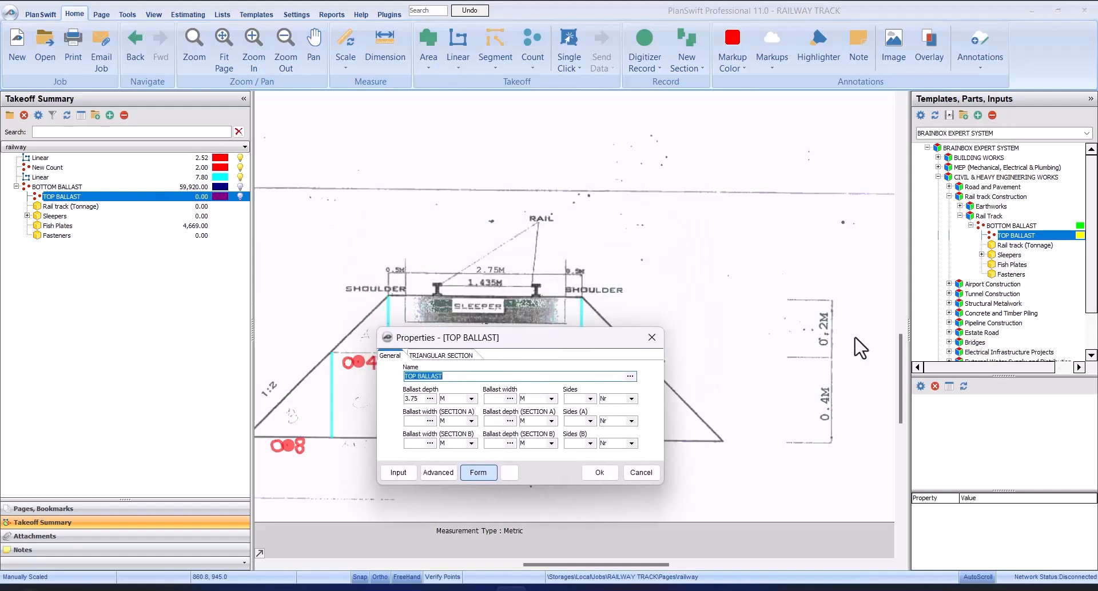
{"action": "left_click", "coordinate": [499, 399]}
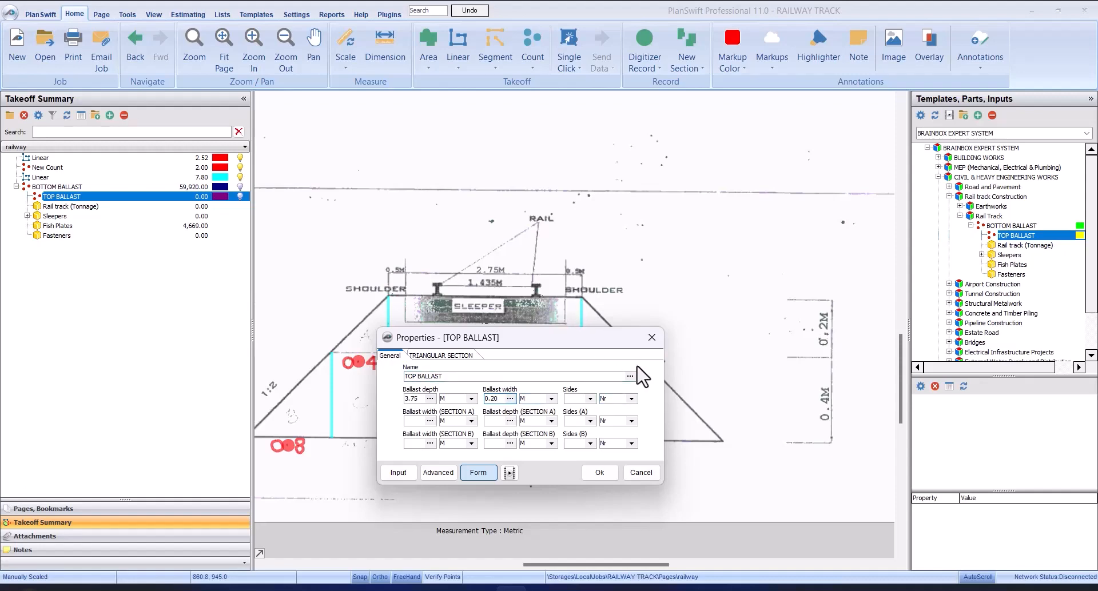
{"action": "left_click", "coordinate": [589, 399]}
{"action": "left_click", "coordinate": [589, 408]}
Step: Set the triangular Section C of the top ballast to 0.40 m wide, 0.20 m deep and 2 sides, and confirm the properties
{"action": "mouse_move", "coordinate": [553, 350]}
{"action": "left_mouse_down"}
{"action": "mouse_move", "coordinate": [696, 250]}
{"action": "mouse_move", "coordinate": [784, 270]}
{"action": "mouse_move", "coordinate": [794, 246]}
{"action": "left_mouse_up"}
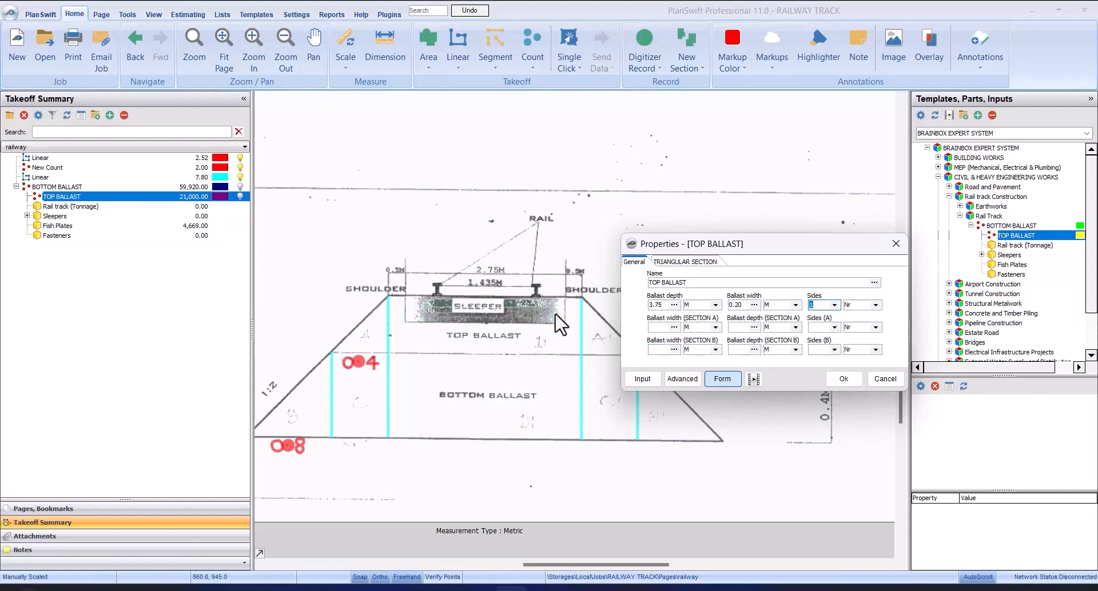
{"action": "left_click", "coordinate": [689, 263]}
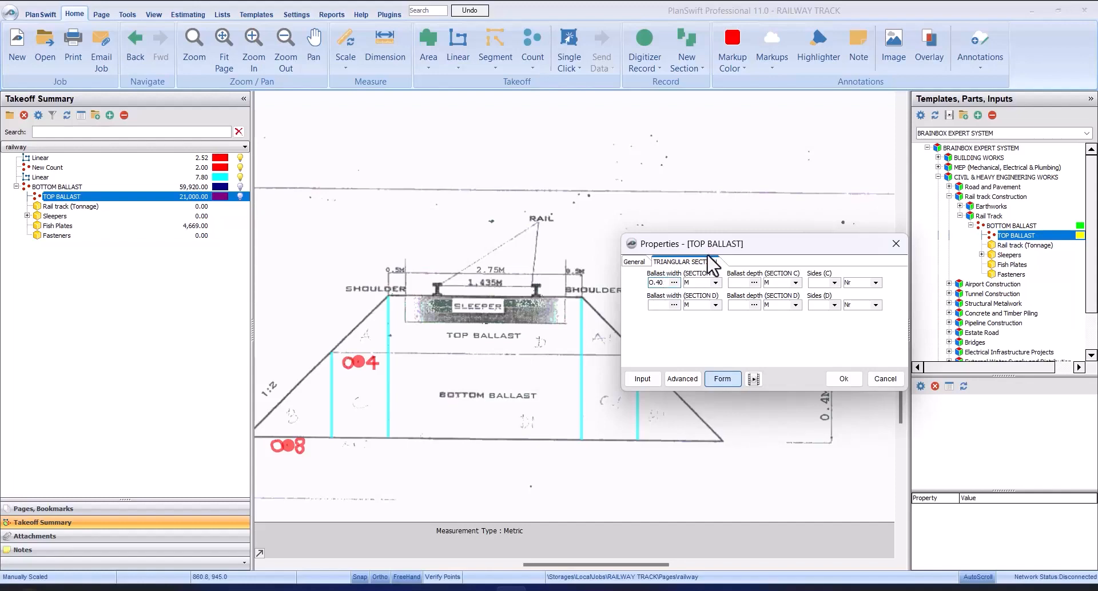
{"action": "left_click_drag", "start_coordinate": [827, 249], "coordinate": [485, 252]}
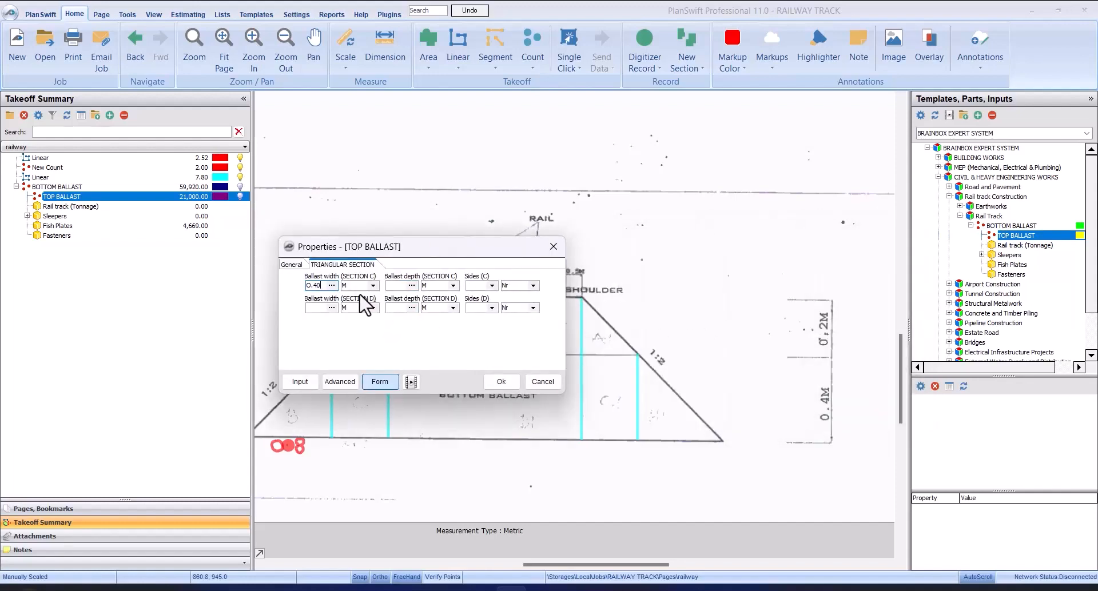
{"action": "left_click", "coordinate": [394, 286]}
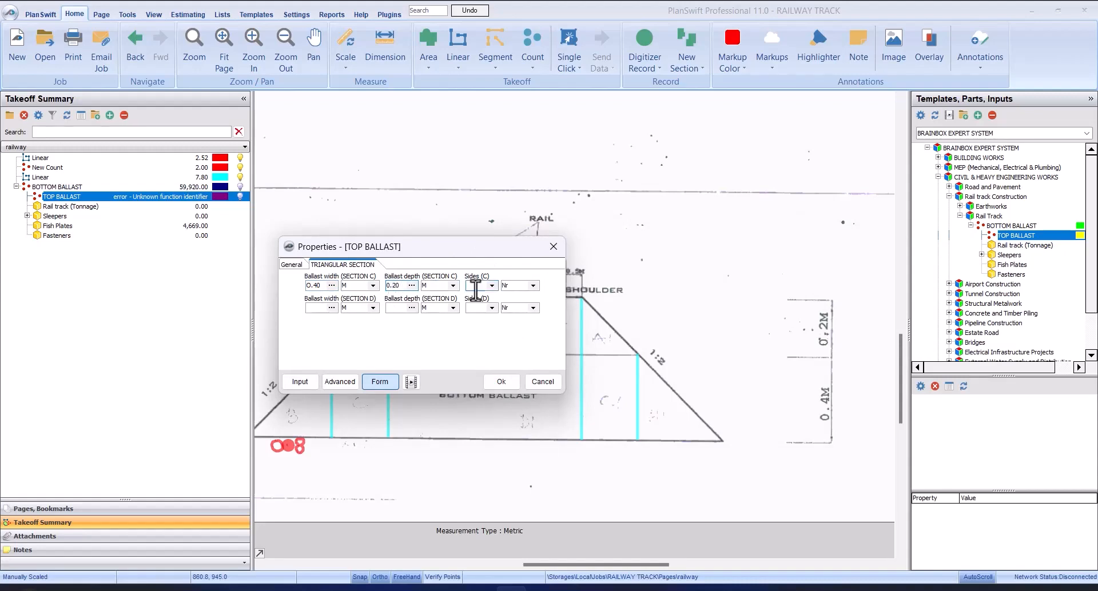
{"action": "left_click_drag", "start_coordinate": [453, 240], "coordinate": [778, 129]}
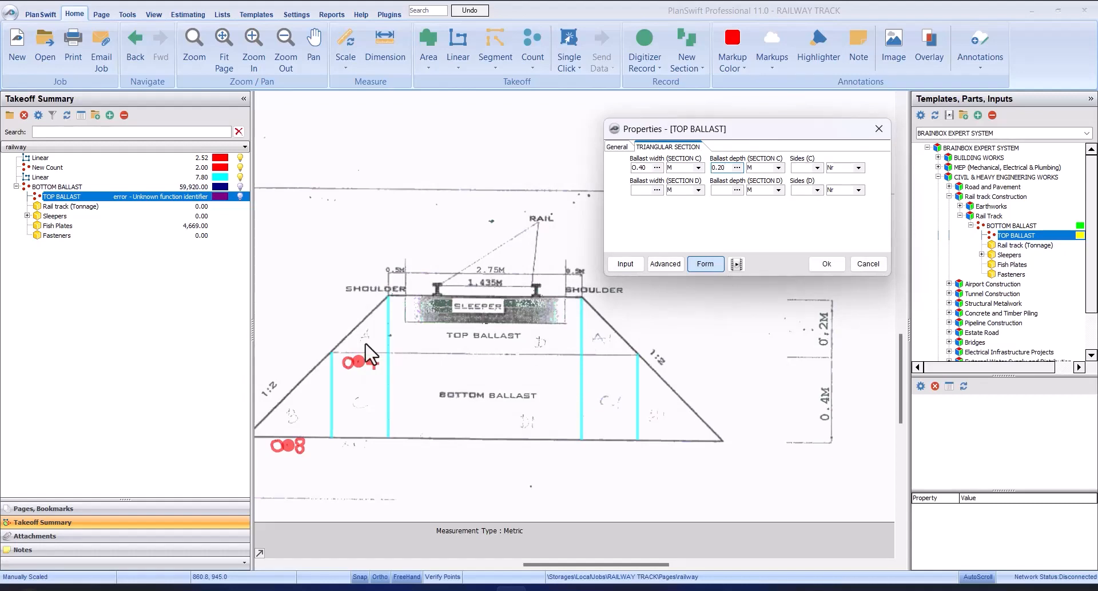
{"action": "left_click", "coordinate": [818, 168]}
{"action": "left_click", "coordinate": [814, 189]}
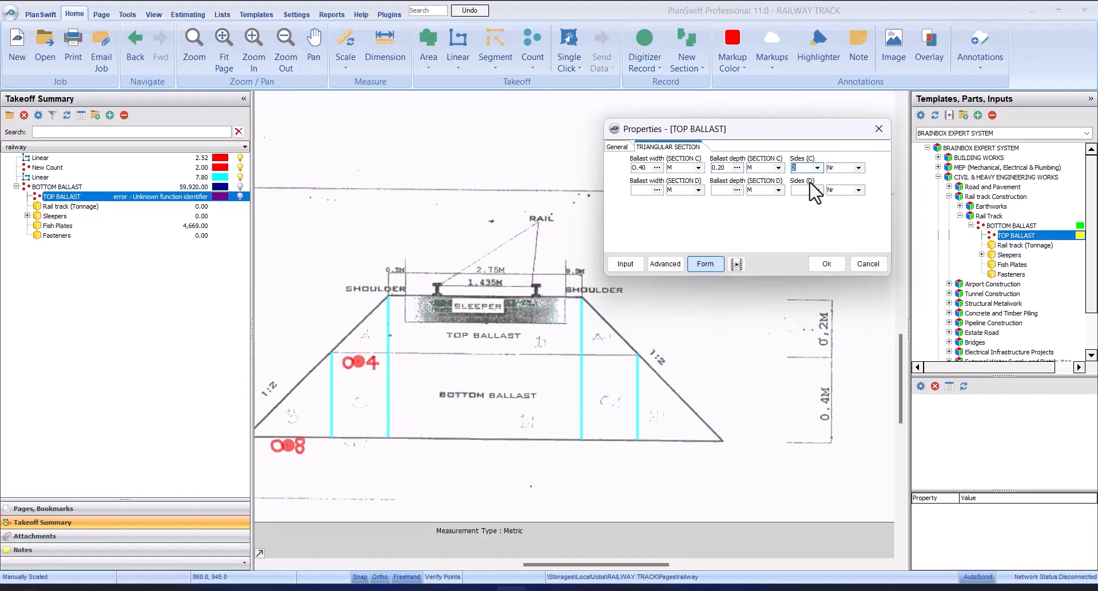
{"action": "left_click", "coordinate": [832, 267]}
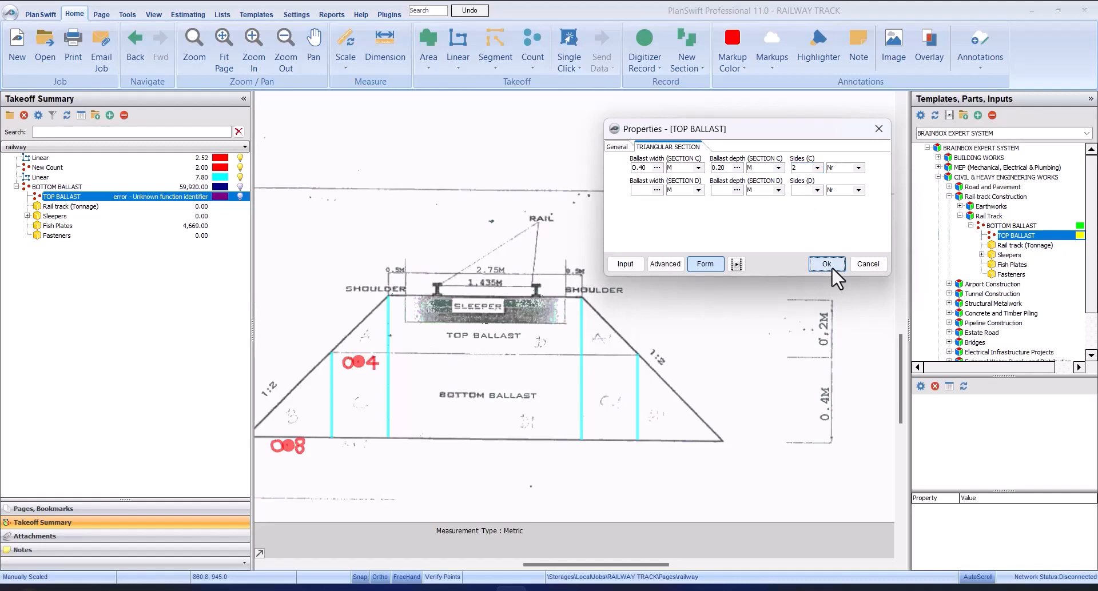
Step: Set the number of rails in the Rail track (Tonnage) item to 2, keeping the 30 kg/m track mass, and confirm
{"action": "left_click", "coordinate": [153, 206]}
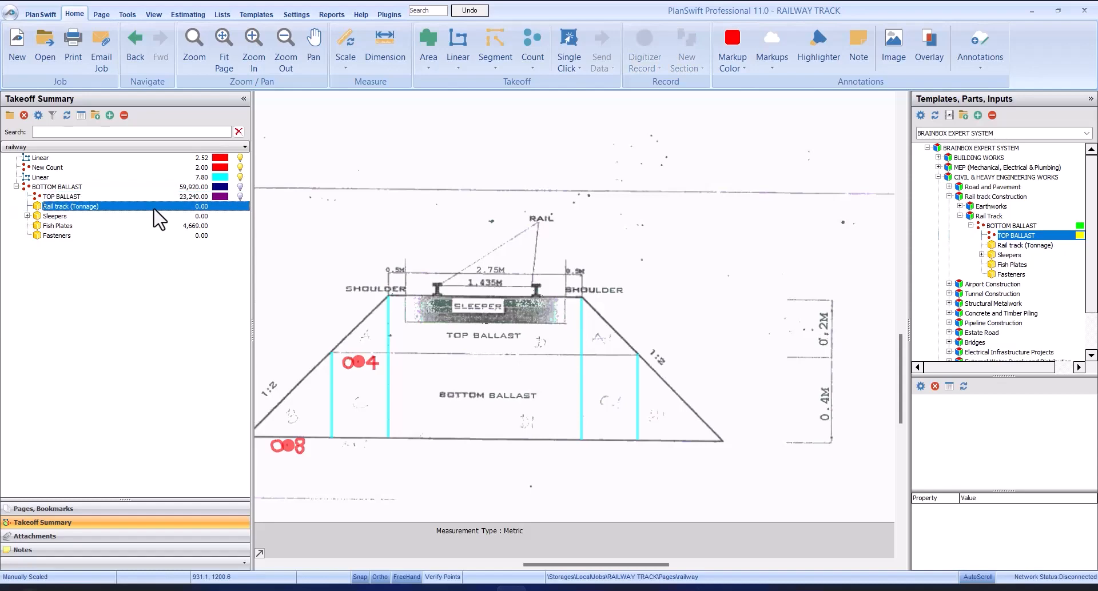
{"action": "double_click", "coordinate": [153, 207]}
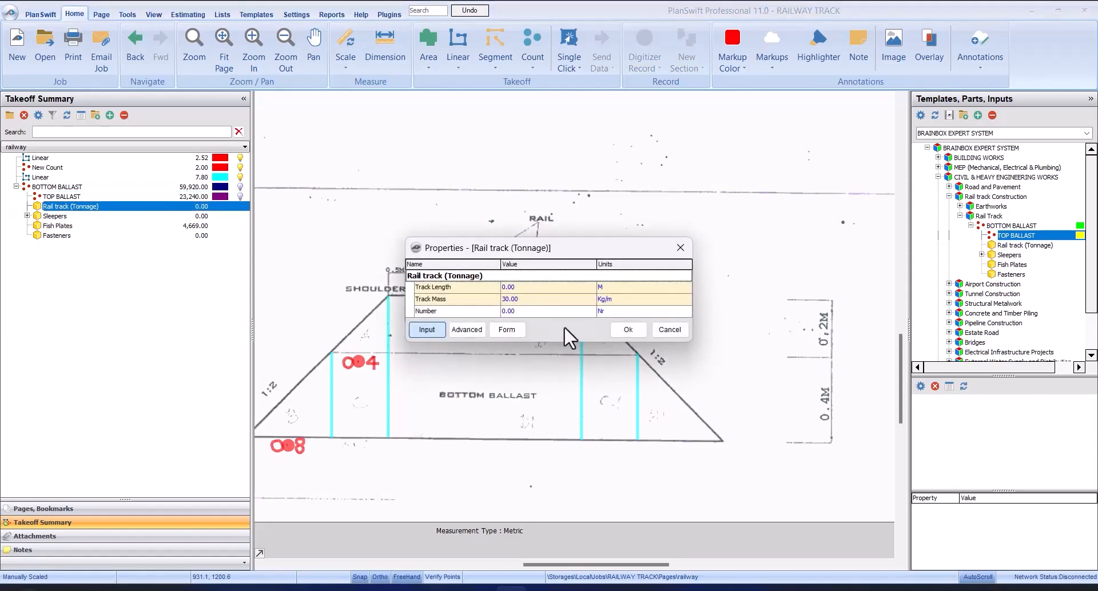
{"action": "left_click", "coordinate": [516, 323]}
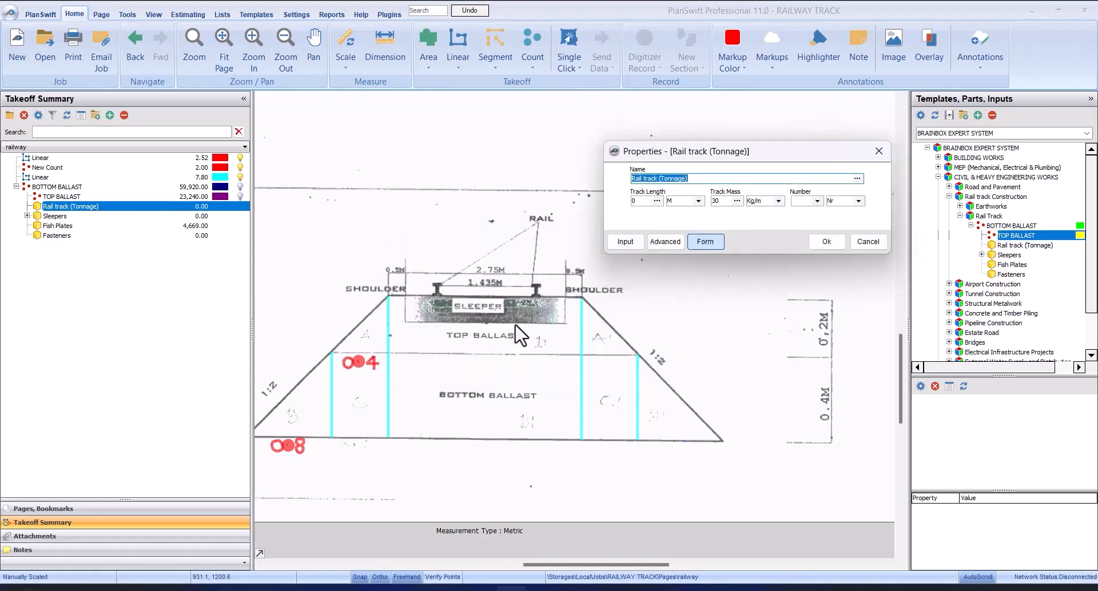
{"action": "left_click_drag", "start_coordinate": [791, 156], "coordinate": [754, 160]}
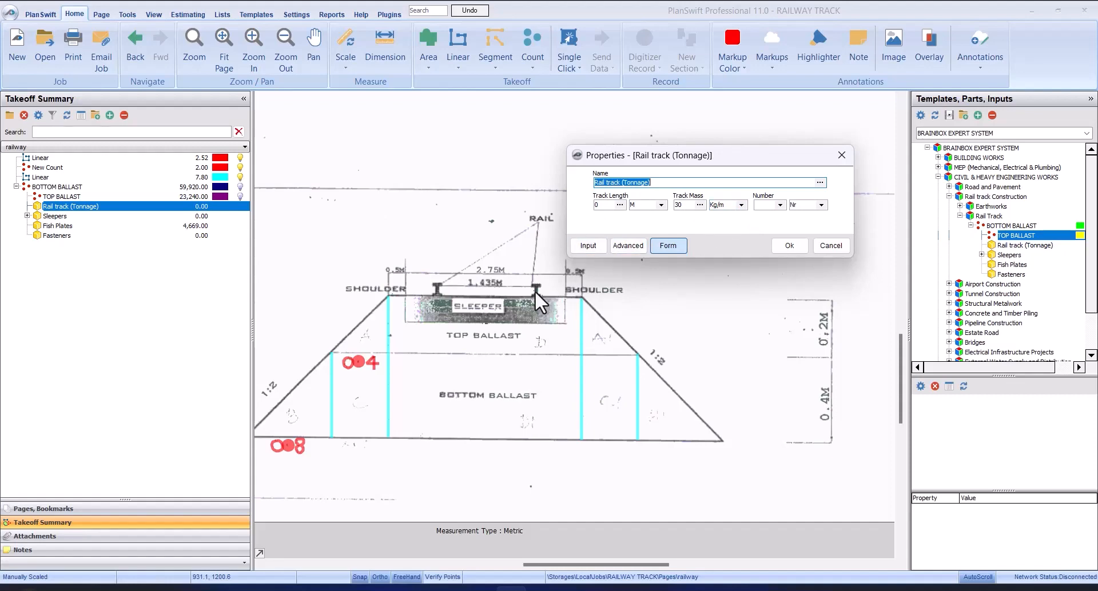
{"action": "left_click", "coordinate": [780, 204]}
{"action": "left_click", "coordinate": [773, 223]}
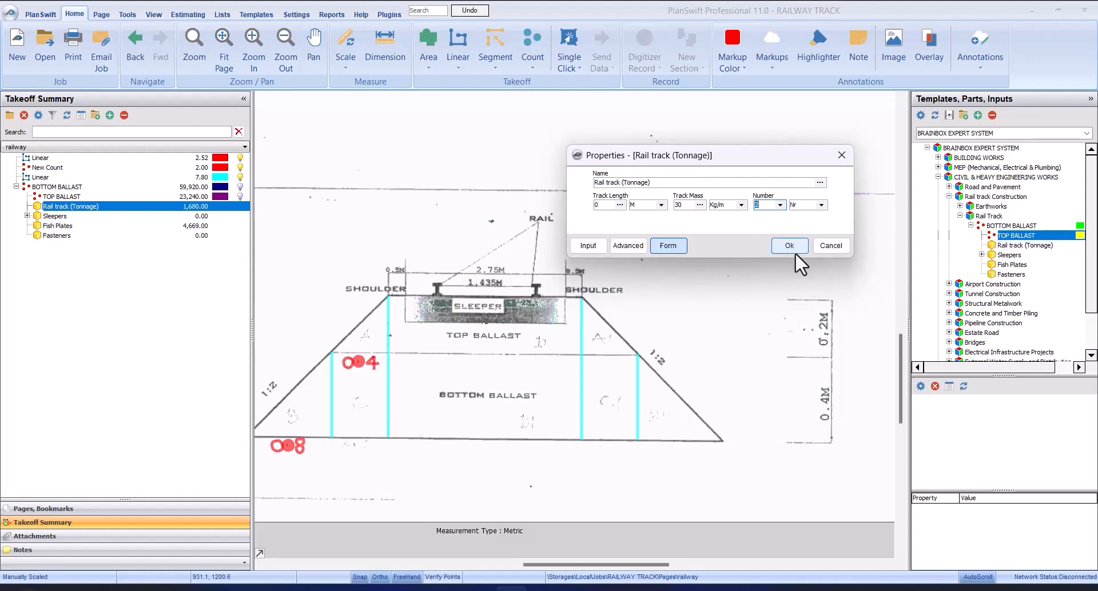
{"action": "left_click", "coordinate": [792, 249]}
{"action": "left_click", "coordinate": [164, 207]}
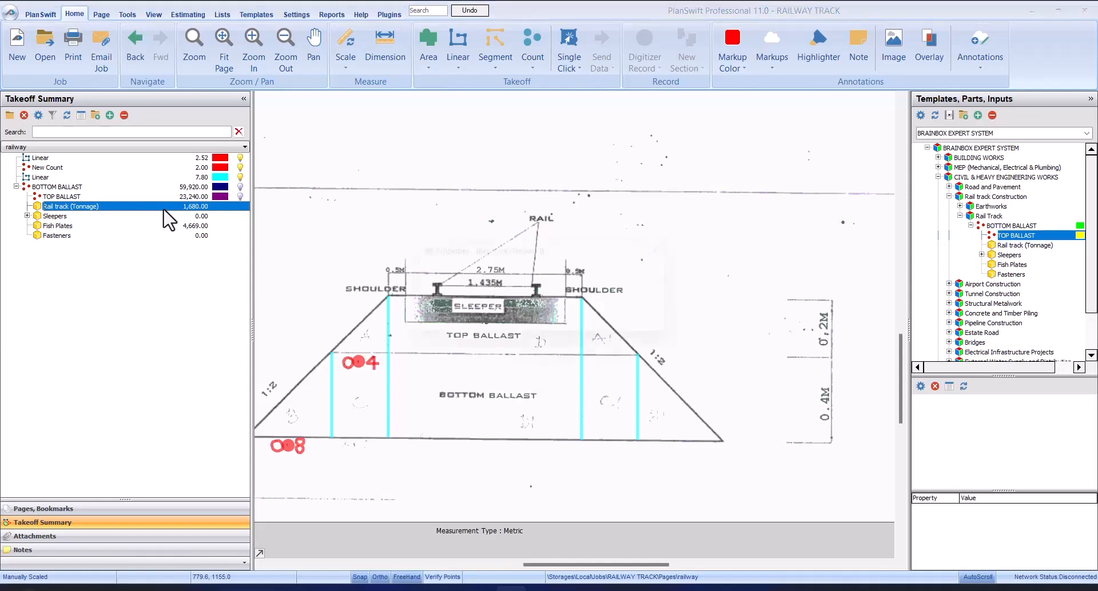
Step: Check the track length, track mass and number of rails in the Rail track (Tonnage) item's properties
{"action": "double_click", "coordinate": [164, 208]}
{"action": "left_click", "coordinate": [506, 330]}
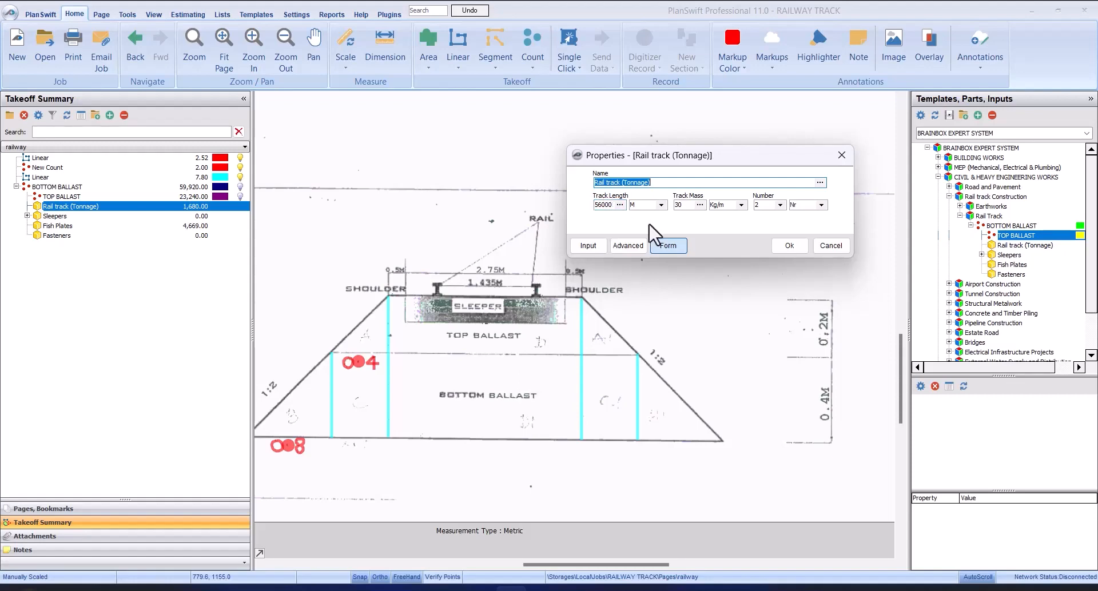
{"action": "left_click", "coordinate": [790, 249]}
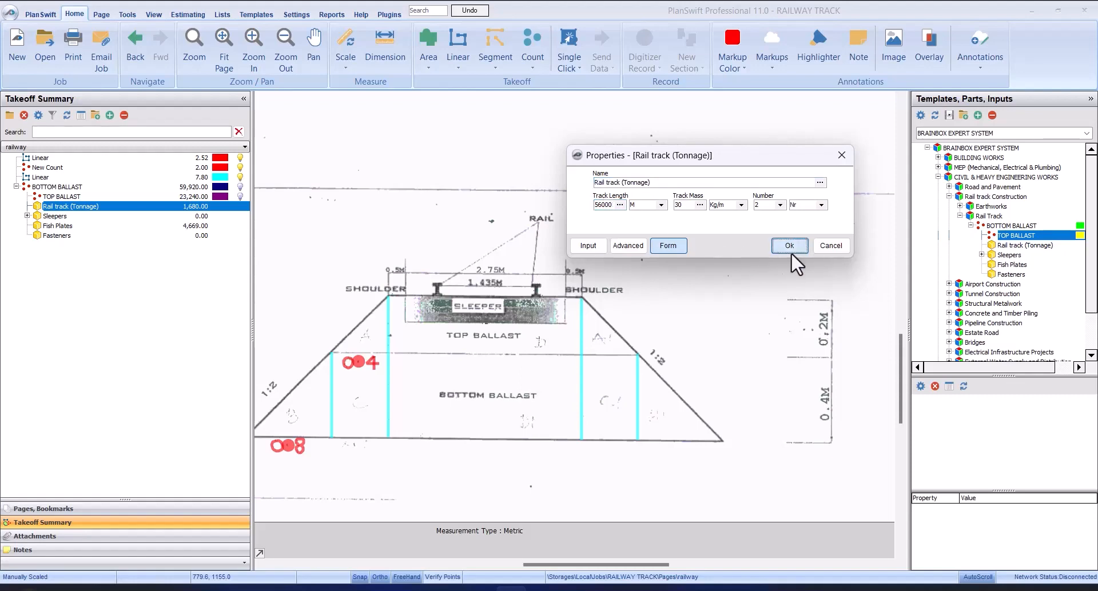
Step: View the Fasteners and Sleepers reference pages, then return to the takeoff summary
{"action": "left_click", "coordinate": [169, 218]}
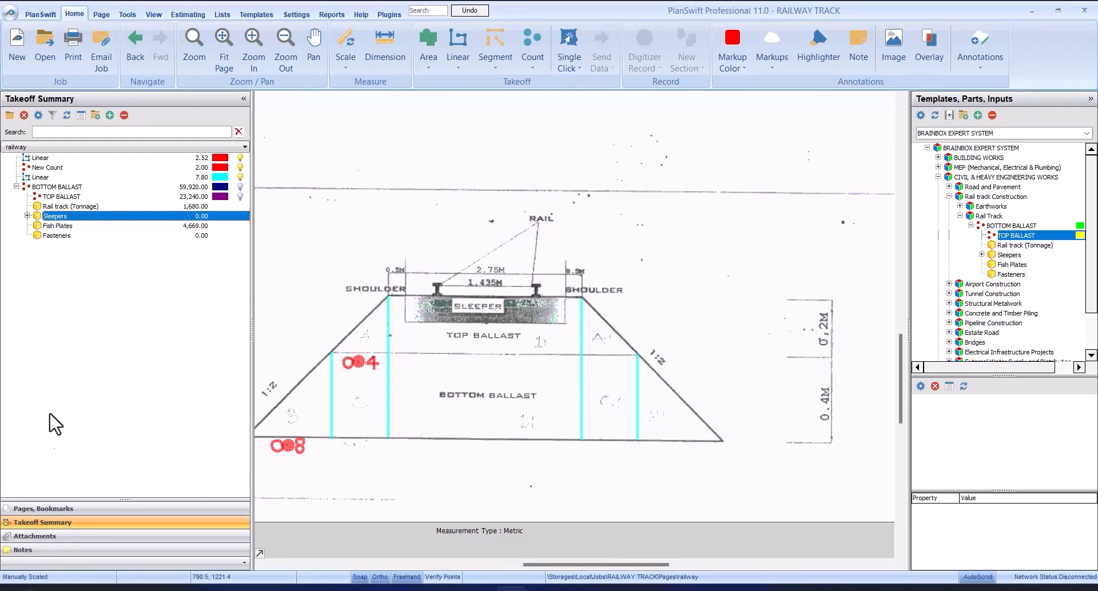
{"action": "left_click", "coordinate": [75, 509]}
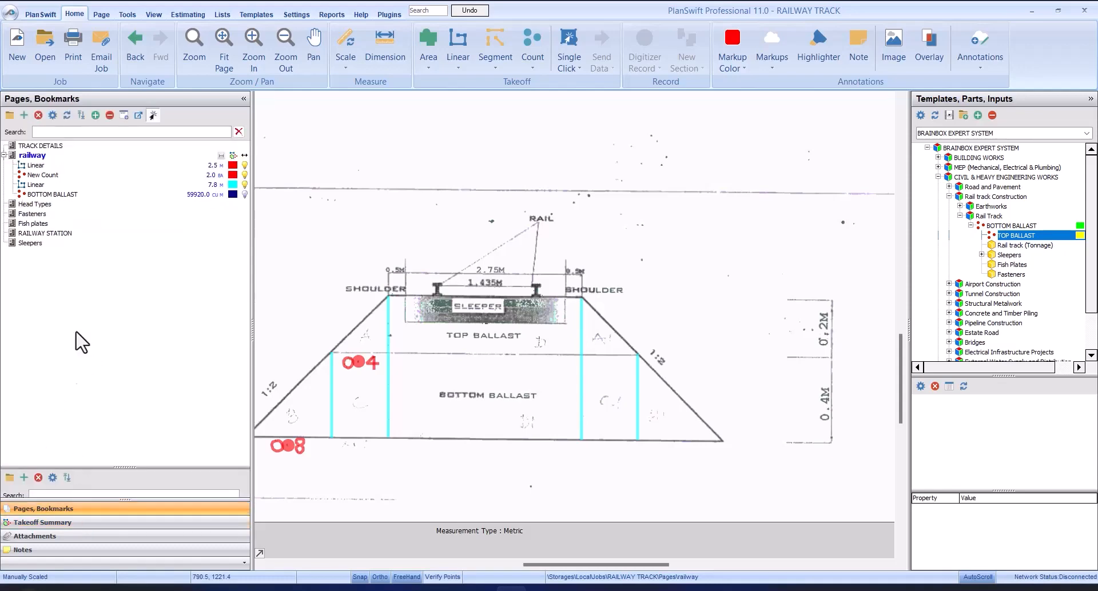
{"action": "left_click", "coordinate": [70, 215]}
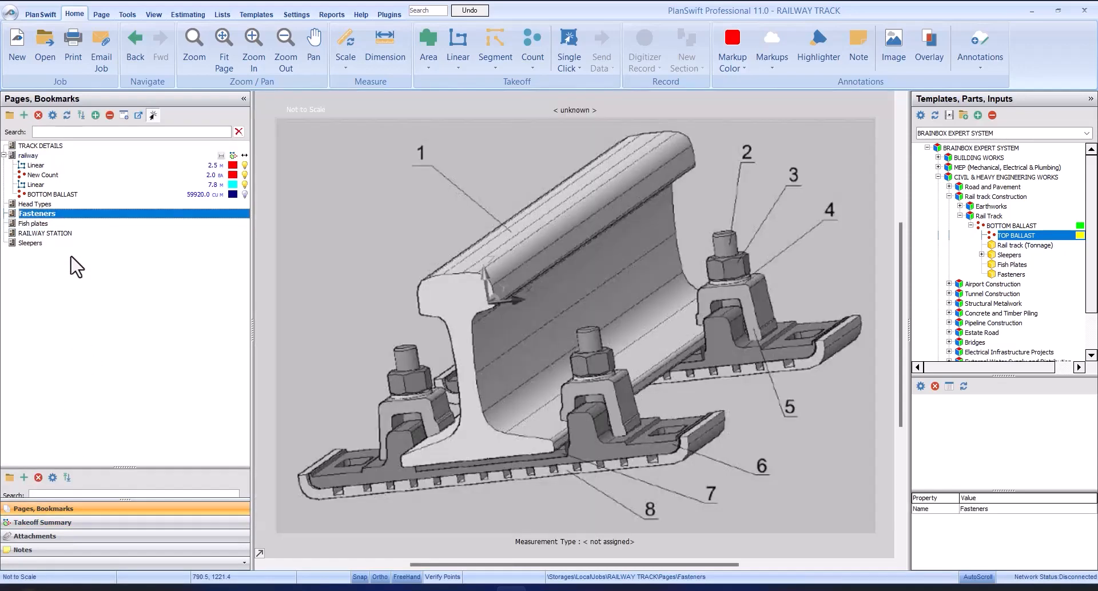
{"action": "left_click", "coordinate": [72, 243]}
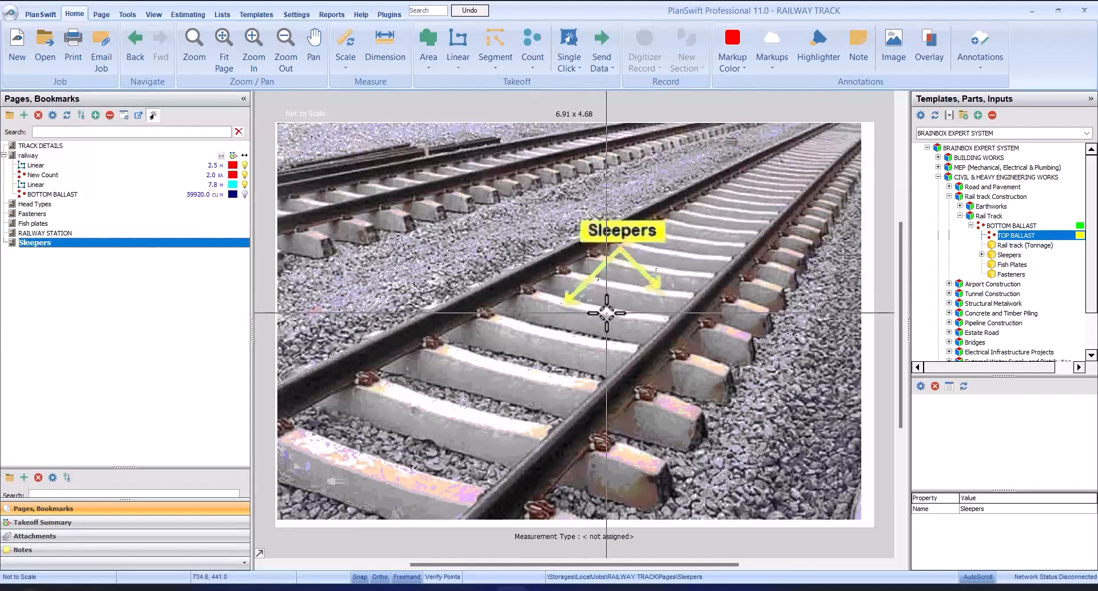
{"action": "left_click", "coordinate": [125, 523]}
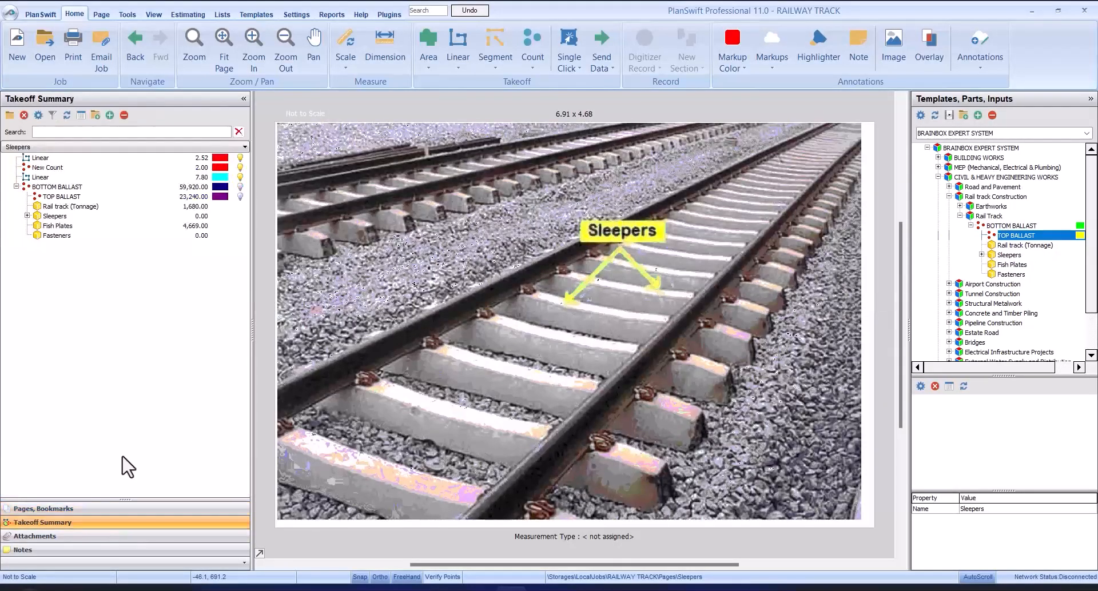
Step: Check which inputs the Sleepers item requires in its properties form and close it
{"action": "left_click", "coordinate": [57, 217]}
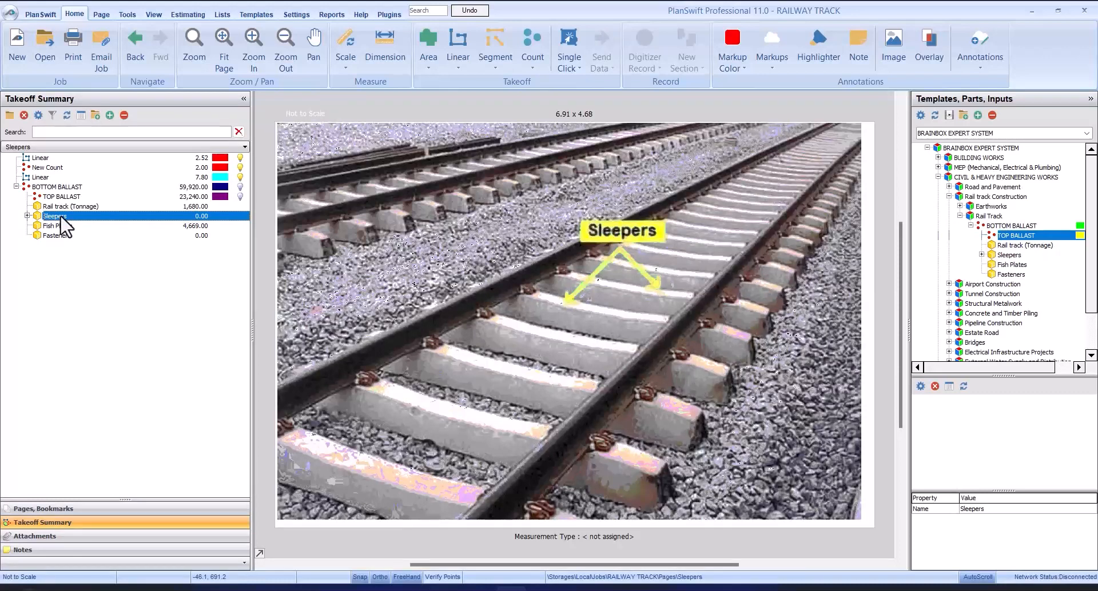
{"action": "double_click", "coordinate": [61, 218]}
{"action": "left_click", "coordinate": [511, 351]}
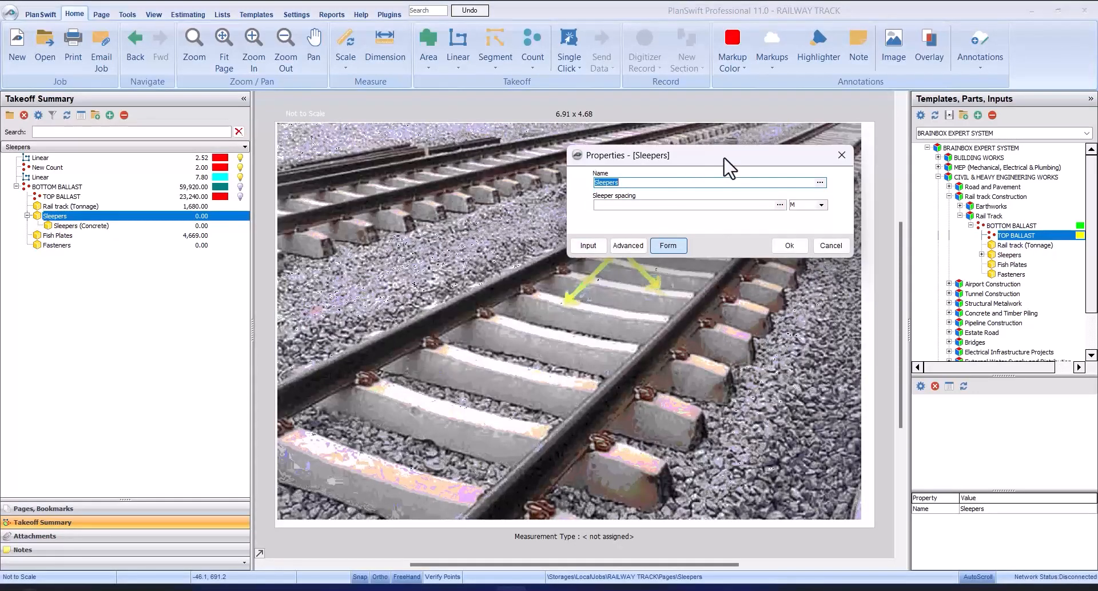
{"action": "left_click_drag", "start_coordinate": [729, 167], "coordinate": [519, 235]}
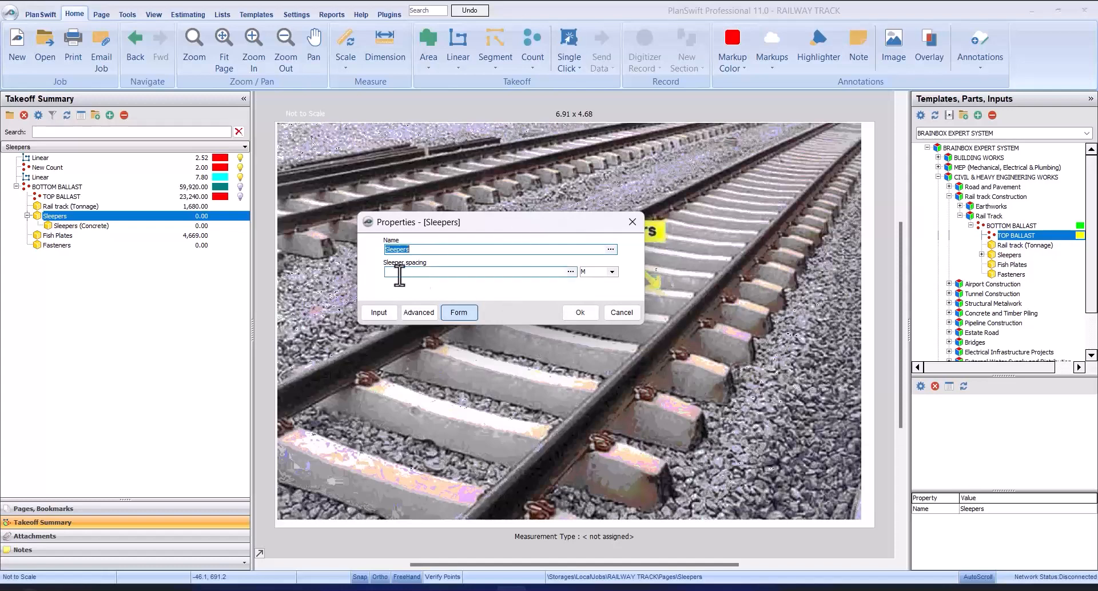
{"action": "left_click", "coordinate": [580, 312]}
Step: Read the sleeper size and spacing on the TRACK DETAILS page
{"action": "left_click", "coordinate": [136, 512]}
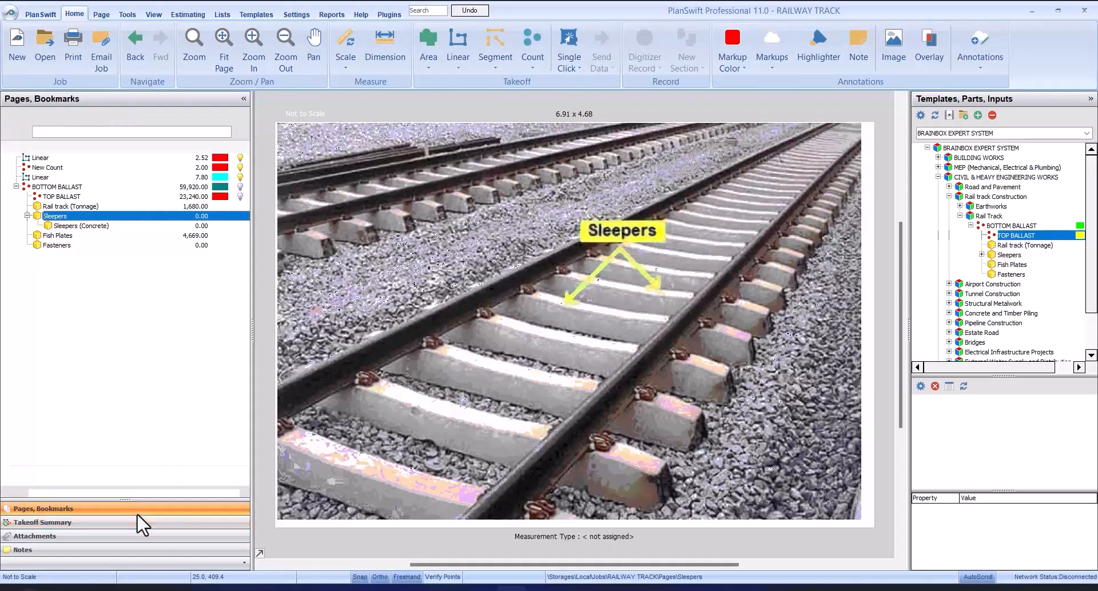
{"action": "left_click", "coordinate": [89, 147]}
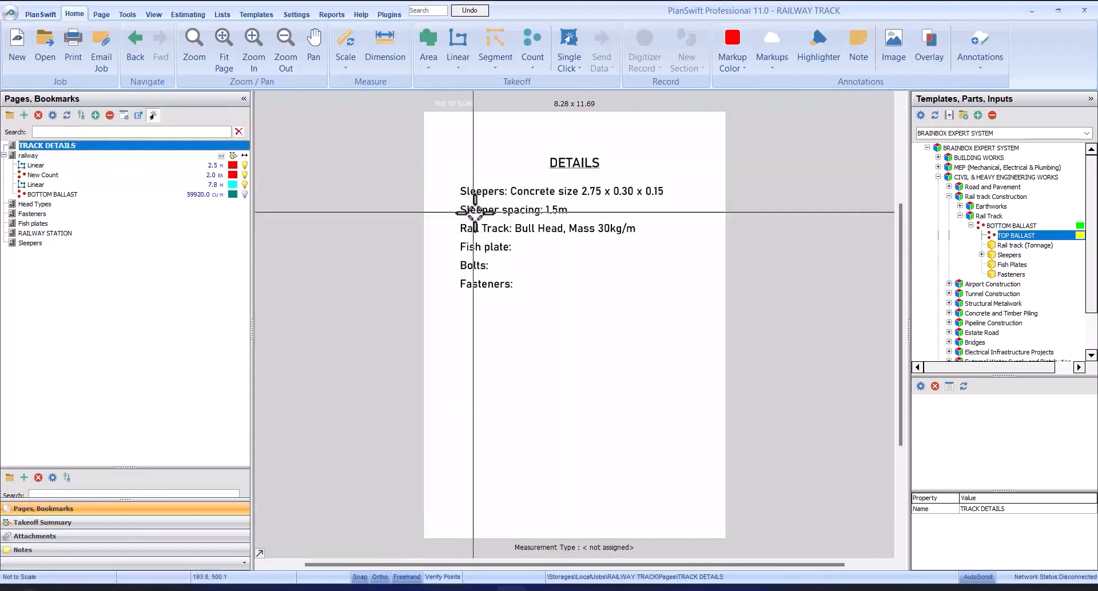
{"action": "scroll", "coordinate": [485, 215], "scroll_direction": "up", "scroll_amount": 4}
{"action": "scroll", "coordinate": [486, 215], "scroll_direction": "down", "scroll_amount": 2}
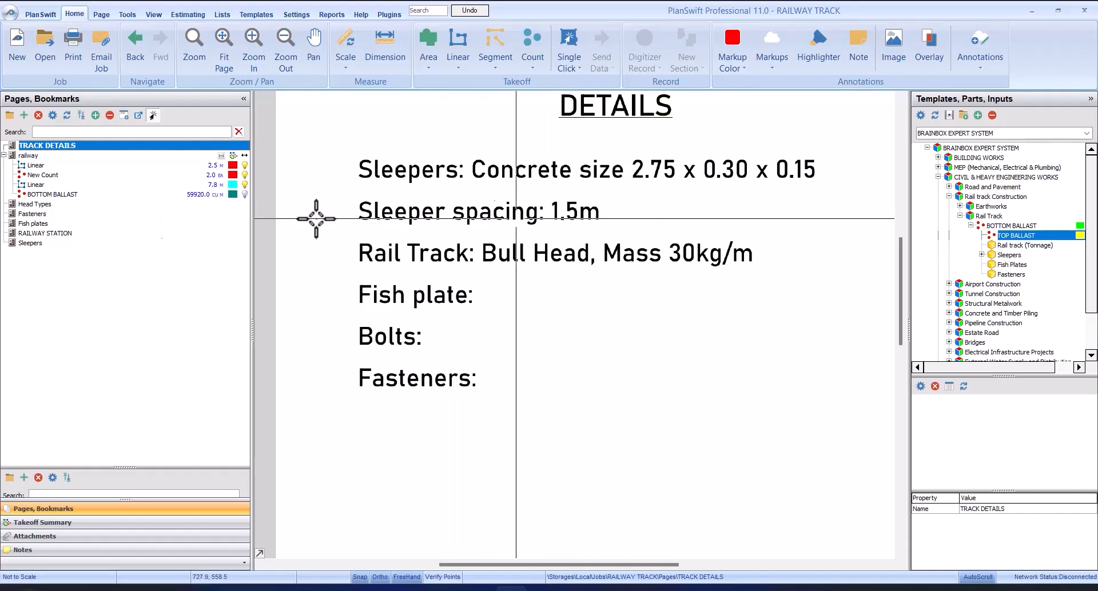
Step: Set the Sleepers item's sleeper spacing to 1.5 m and confirm its properties
{"action": "left_click", "coordinate": [74, 523]}
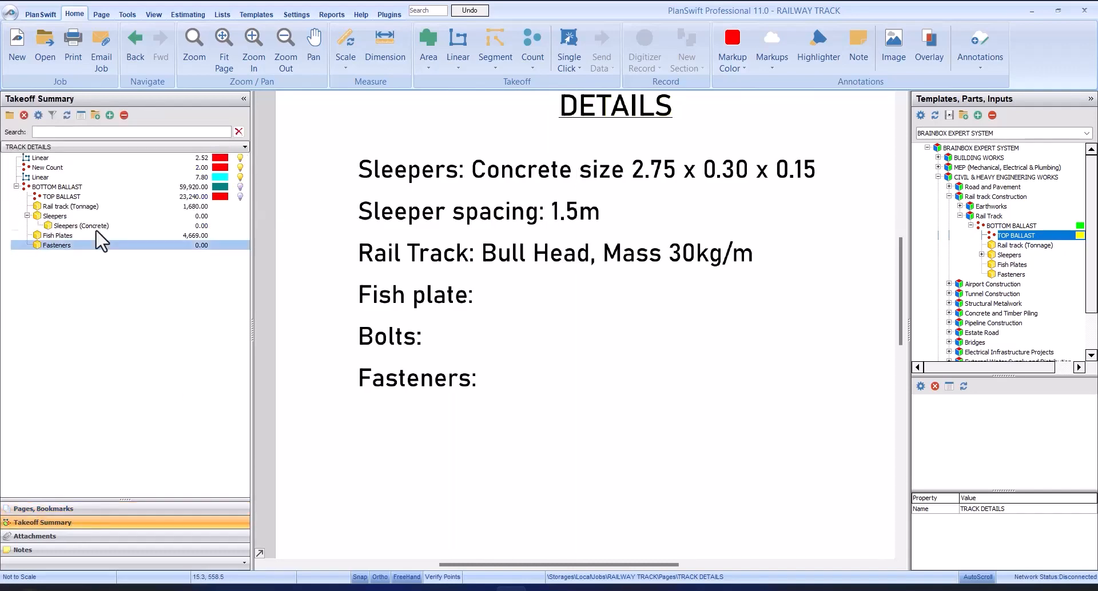
{"action": "double_click", "coordinate": [86, 217]}
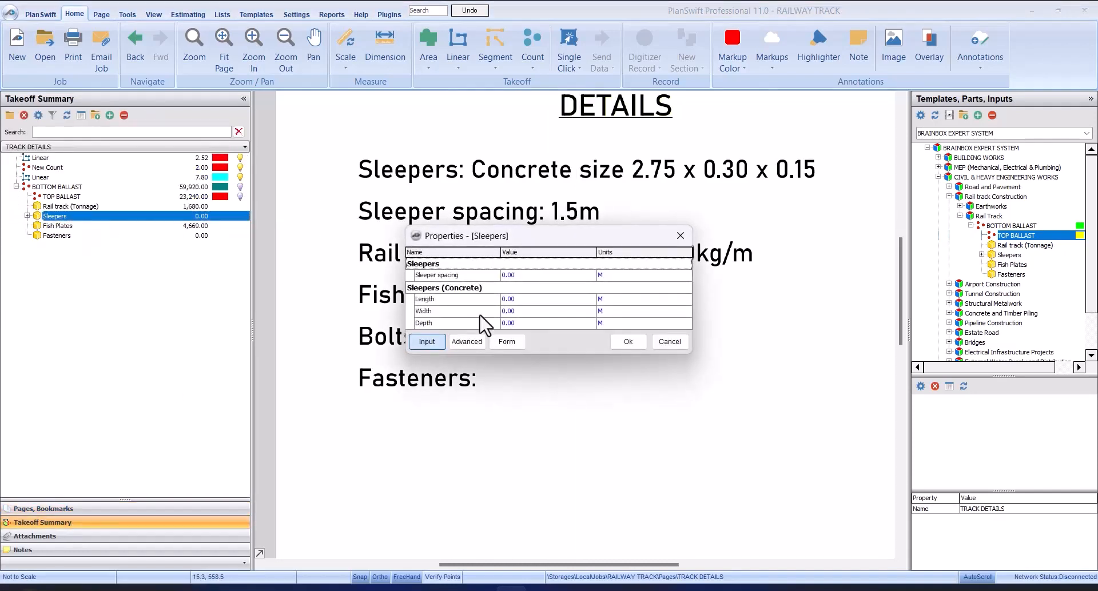
{"action": "left_click", "coordinate": [503, 335]}
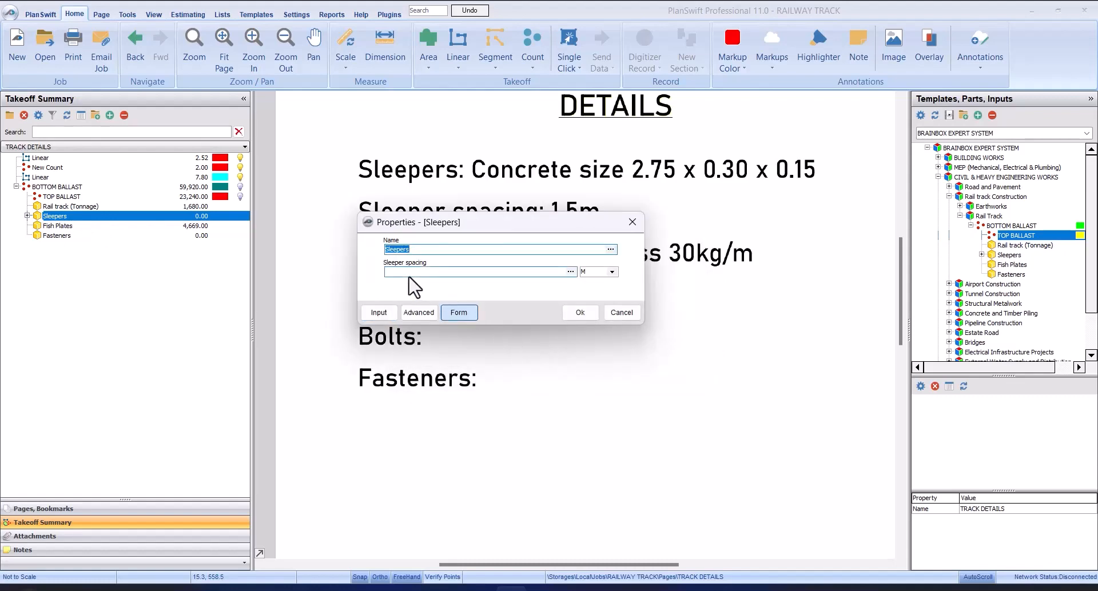
{"action": "left_click", "coordinate": [549, 272]}
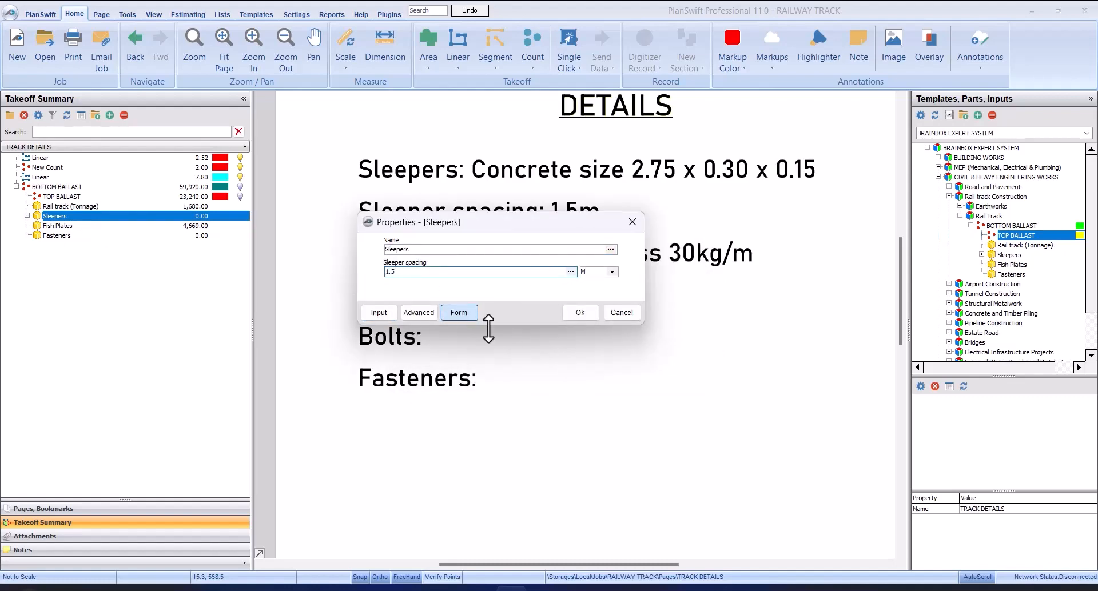
{"action": "left_click", "coordinate": [576, 308]}
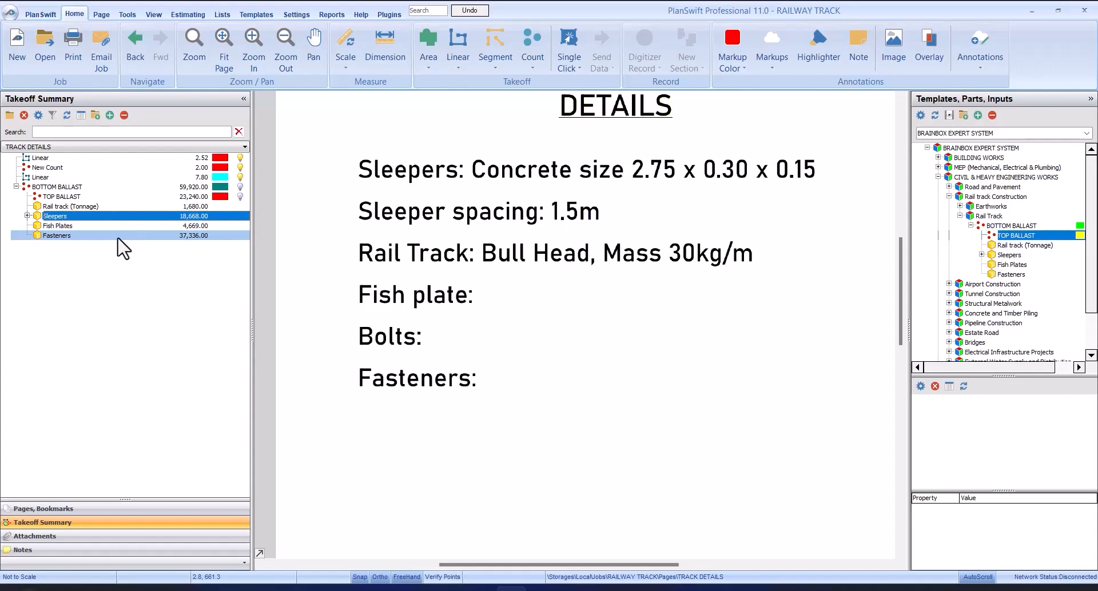
Step: Examine the fastener, fish plate and sleeper reference pages to see how the rails are joined and fixed
{"action": "left_click", "coordinate": [124, 508]}
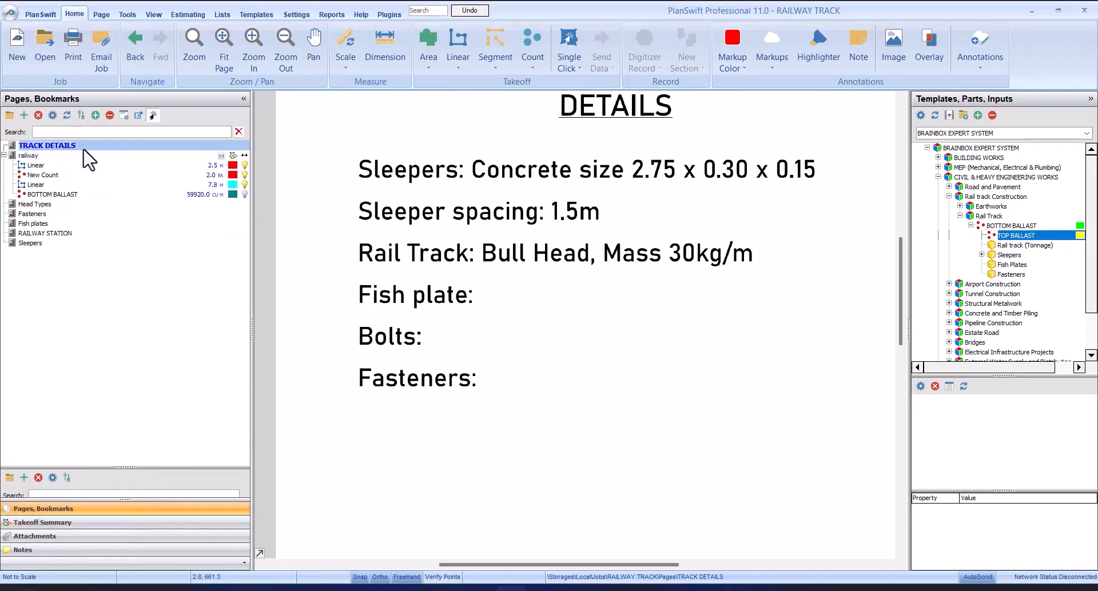
{"action": "left_click", "coordinate": [122, 534]}
{"action": "left_click", "coordinate": [118, 523]}
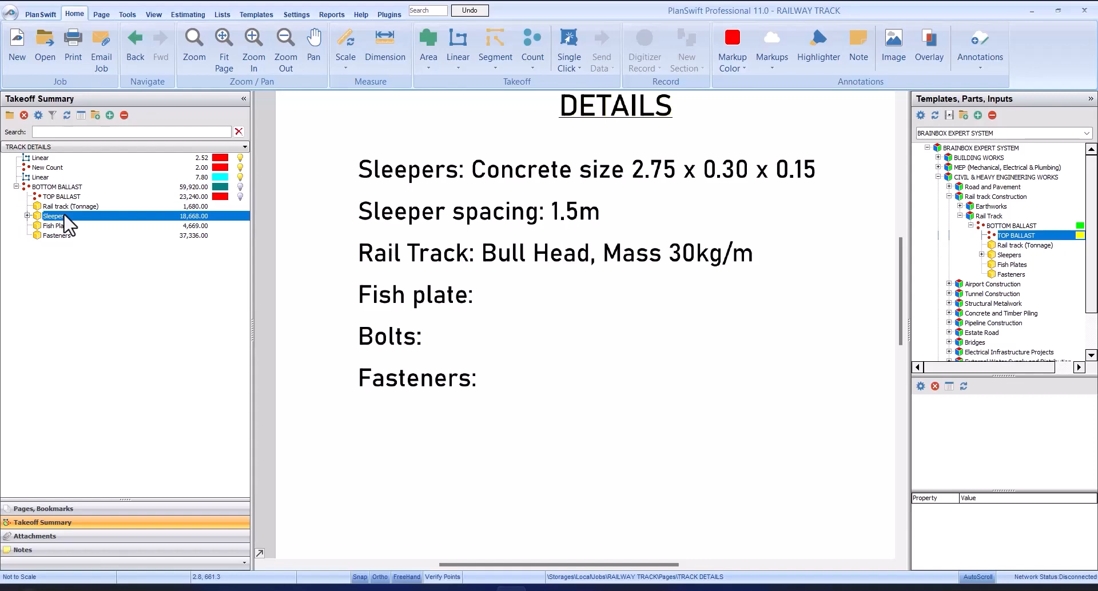
{"action": "left_click", "coordinate": [82, 536]}
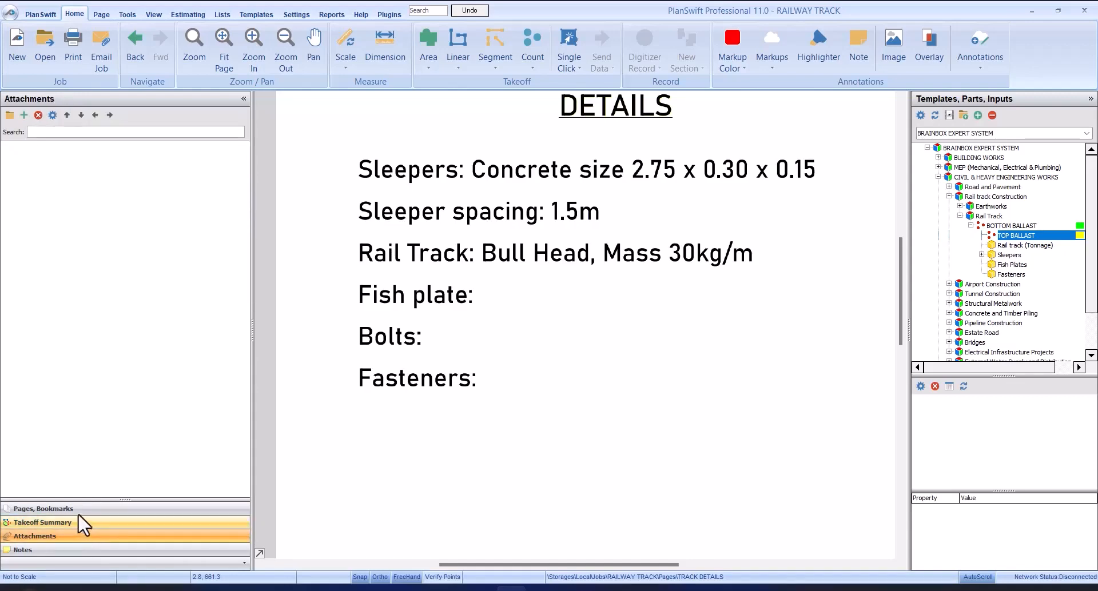
{"action": "left_click", "coordinate": [77, 509]}
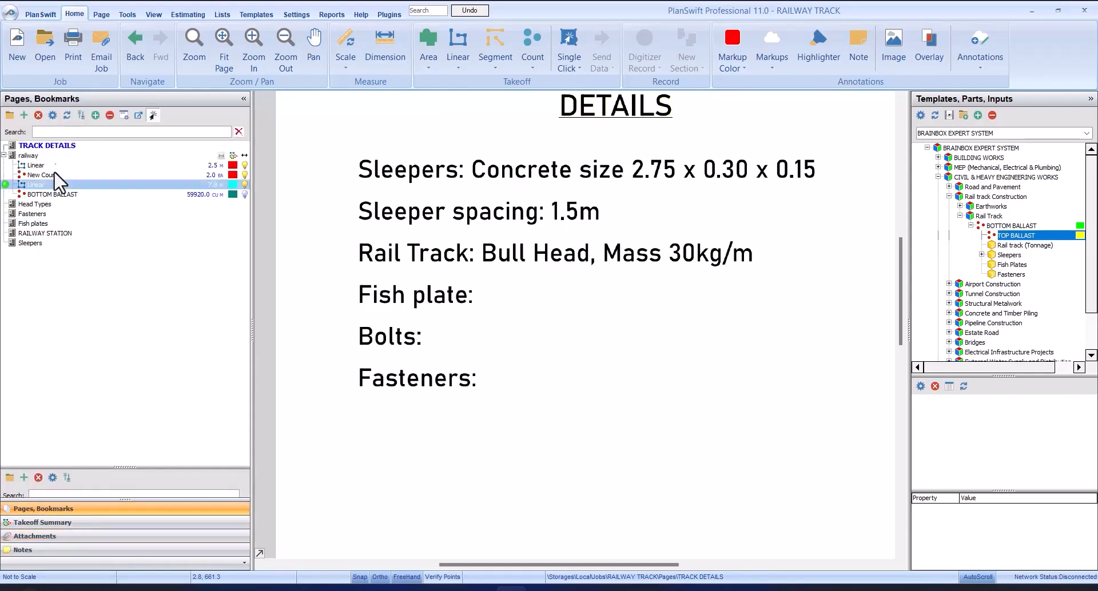
{"action": "left_click", "coordinate": [32, 155]}
{"action": "left_click", "coordinate": [57, 215]}
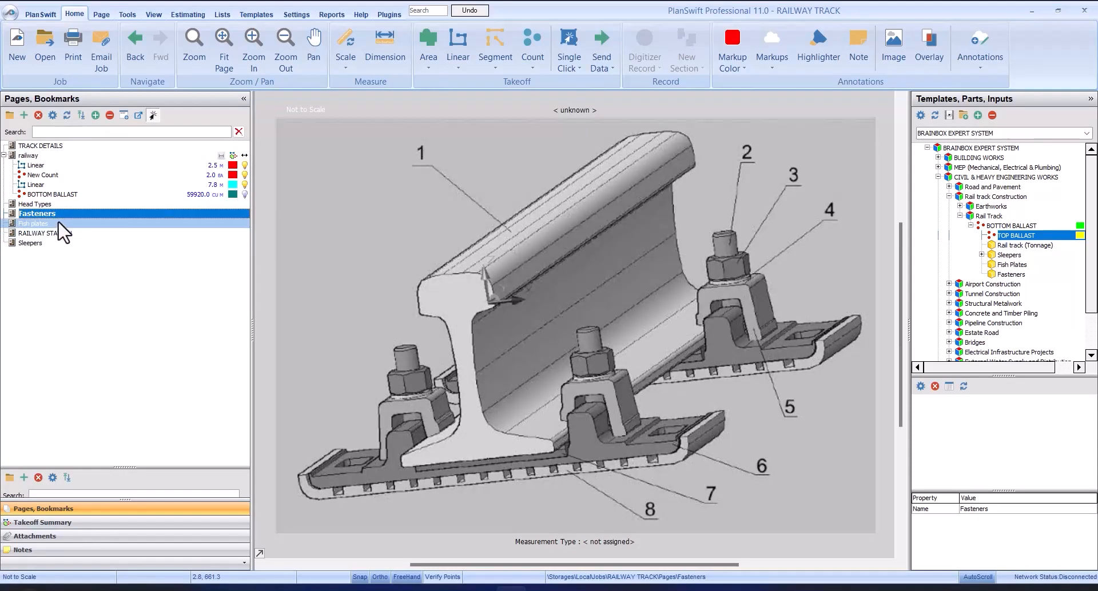
{"action": "left_click", "coordinate": [59, 224]}
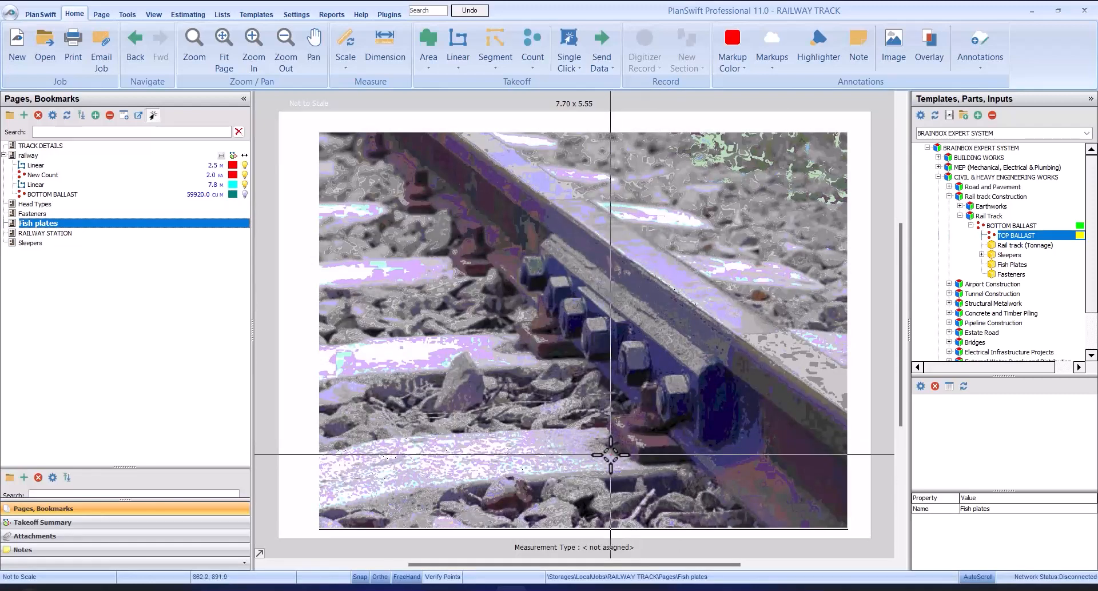
{"action": "left_click", "coordinate": [129, 252]}
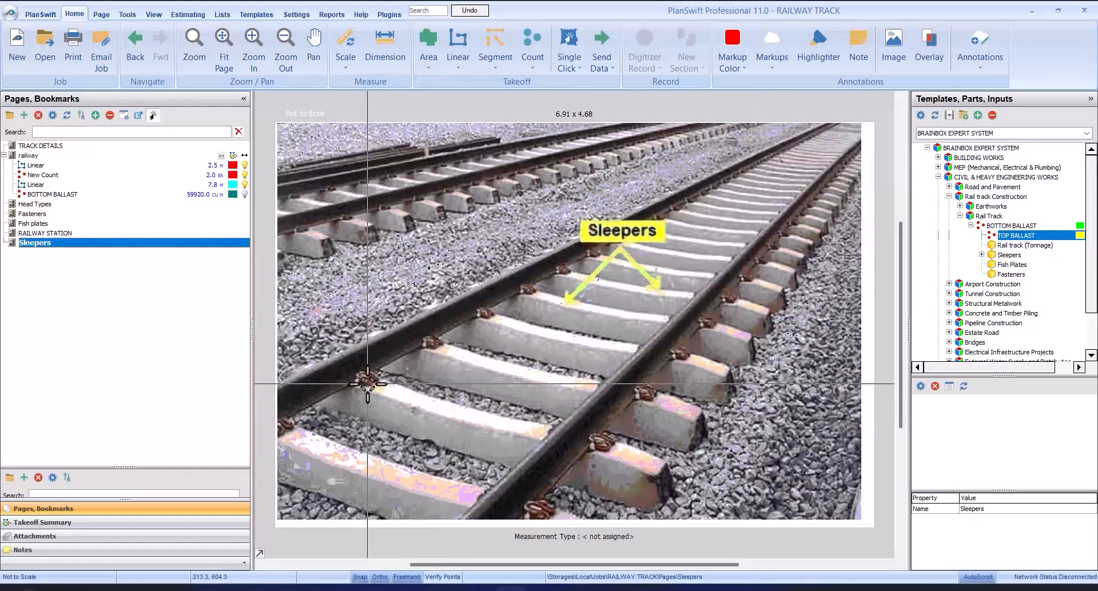
Step: Set the Fish Plates item's average length of track to 10 m and confirm
{"action": "left_click", "coordinate": [85, 524]}
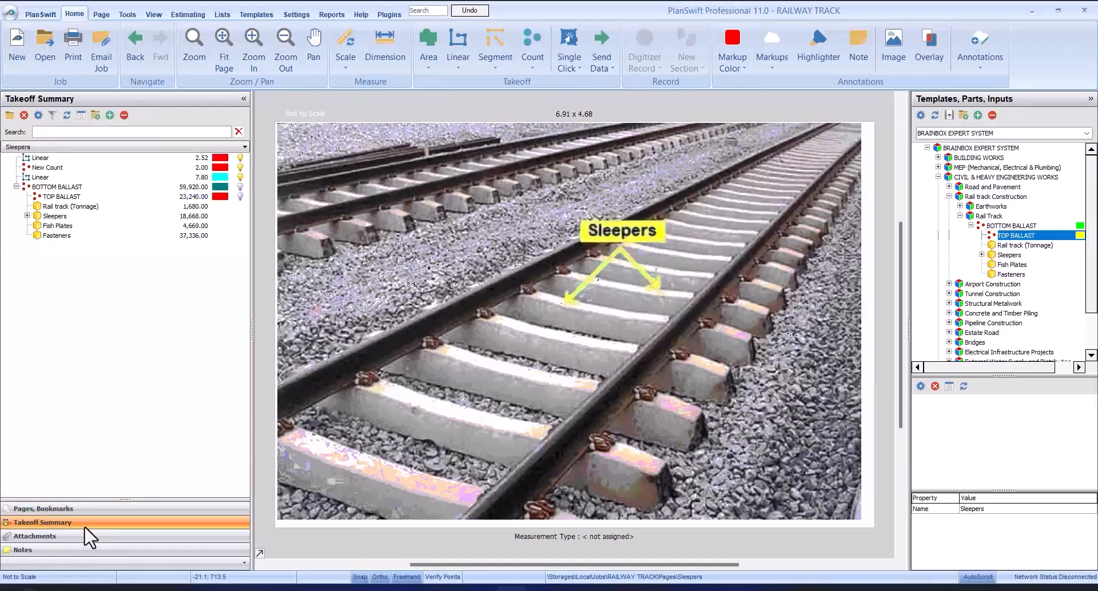
{"action": "double_click", "coordinate": [117, 226]}
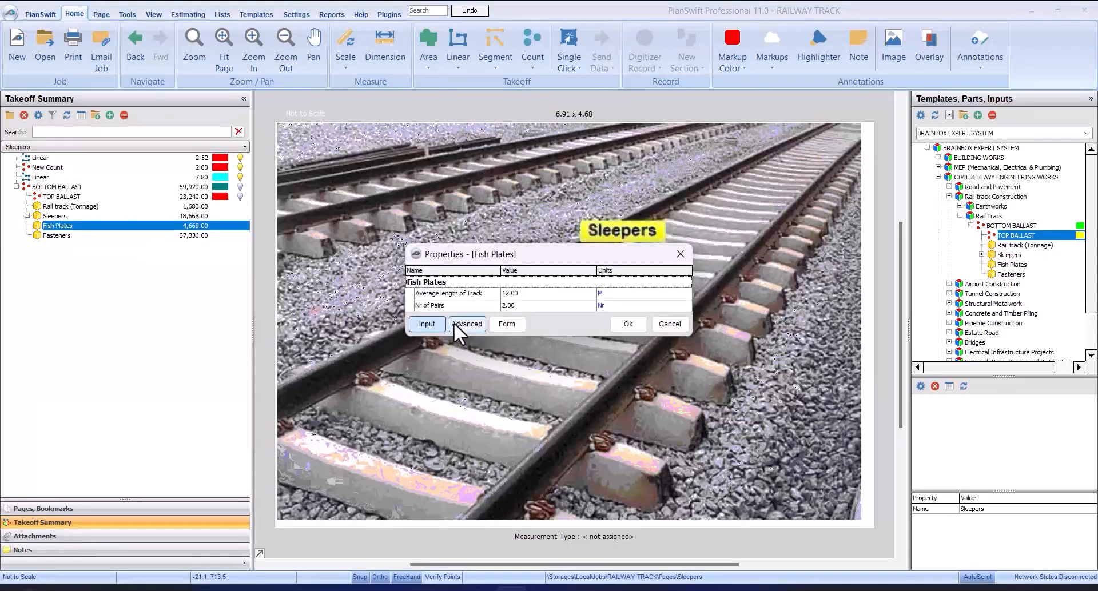
{"action": "left_click", "coordinate": [507, 324]}
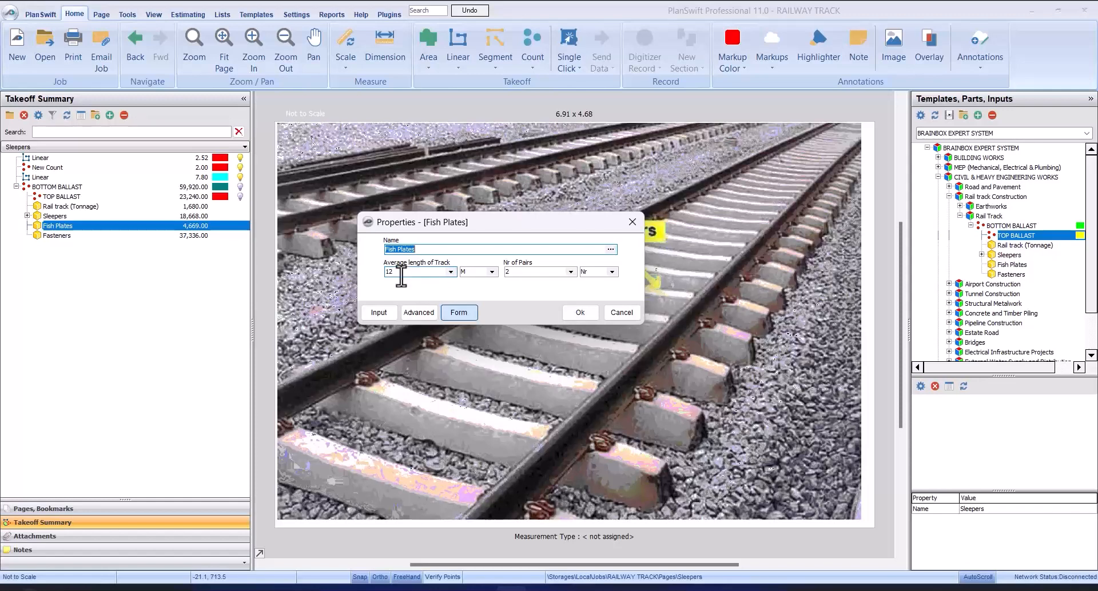
{"action": "left_click_drag", "start_coordinate": [401, 277], "coordinate": [389, 289]}
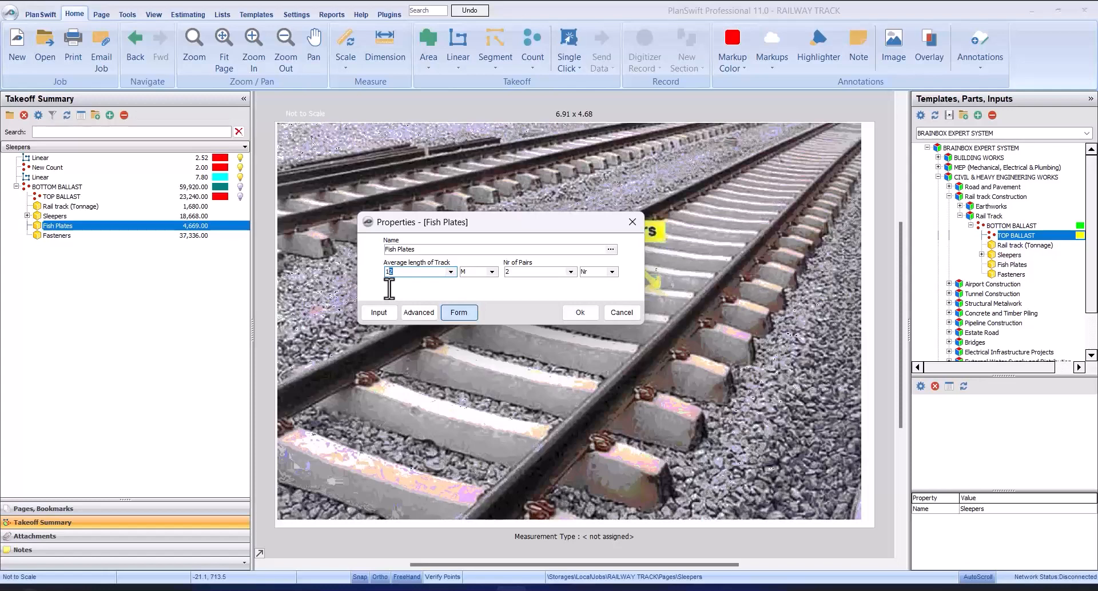
{"action": "type", "text": "0"}
{"action": "left_click", "coordinate": [580, 313]}
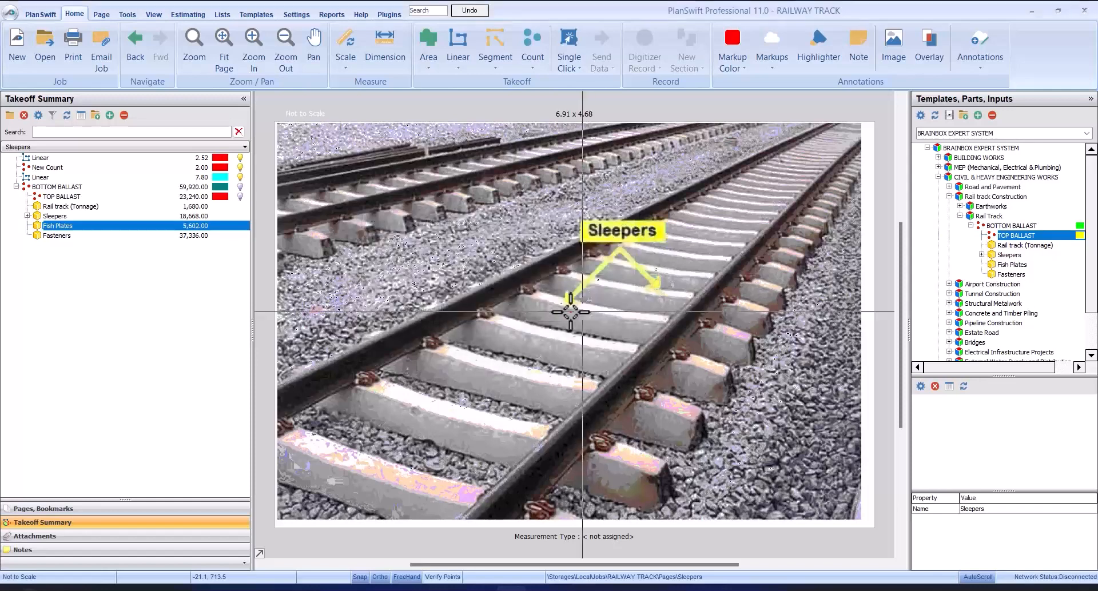
Step: Set the Fish Plates item's average length of track to 12 m, keeping 2 pairs, and confirm
{"action": "double_click", "coordinate": [125, 227]}
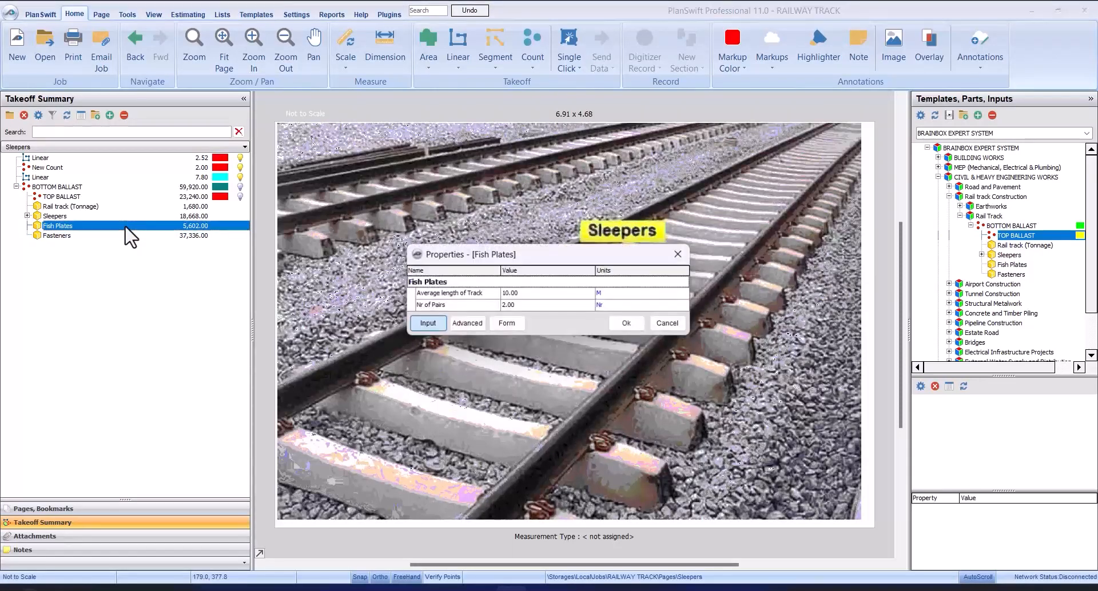
{"action": "left_click", "coordinate": [493, 324]}
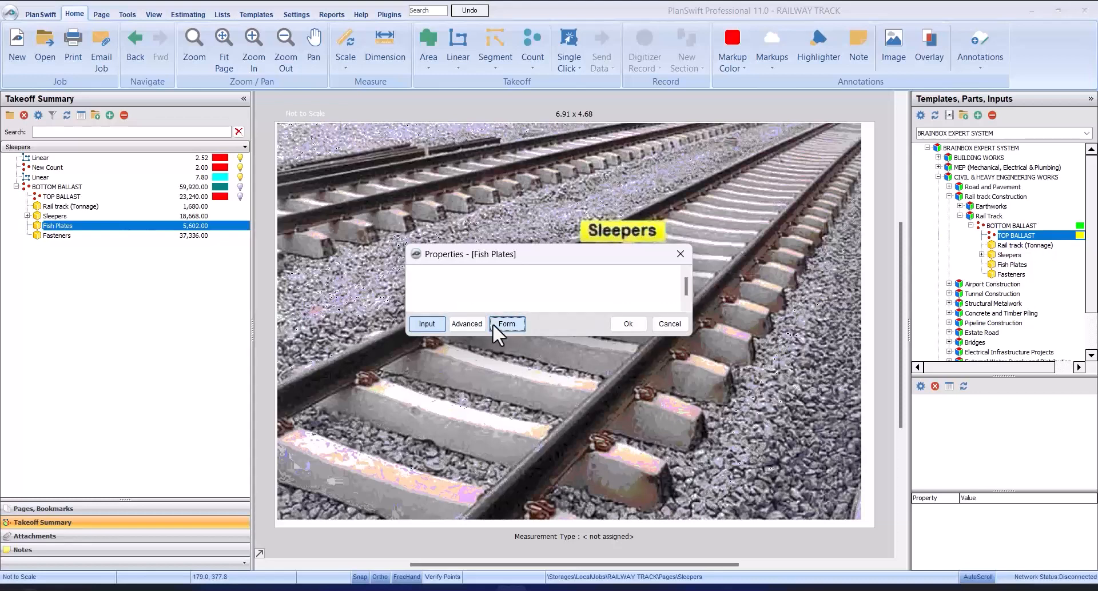
{"action": "double_click", "coordinate": [394, 271]}
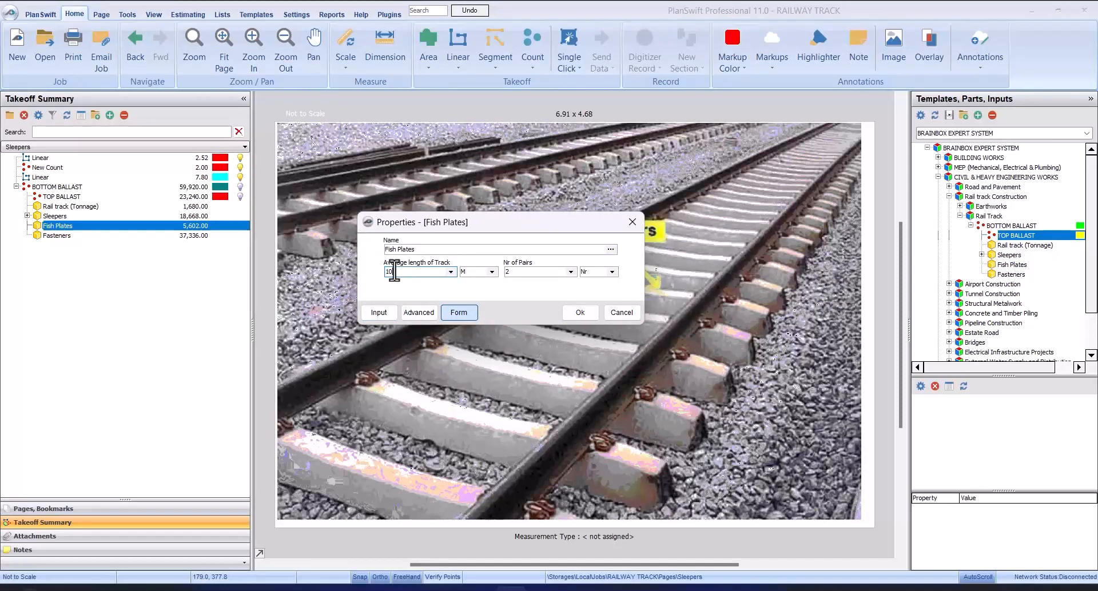
{"action": "double_click", "coordinate": [394, 271]}
{"action": "left_click", "coordinate": [392, 272]}
{"action": "left_click_drag", "start_coordinate": [392, 276], "coordinate": [390, 280]}
{"action": "type", "text": "12"}
{"action": "left_click", "coordinate": [579, 312]}
Step: Try 4 sides for the Fasteners item, return the value to 2 and confirm its properties
{"action": "left_click", "coordinate": [168, 237]}
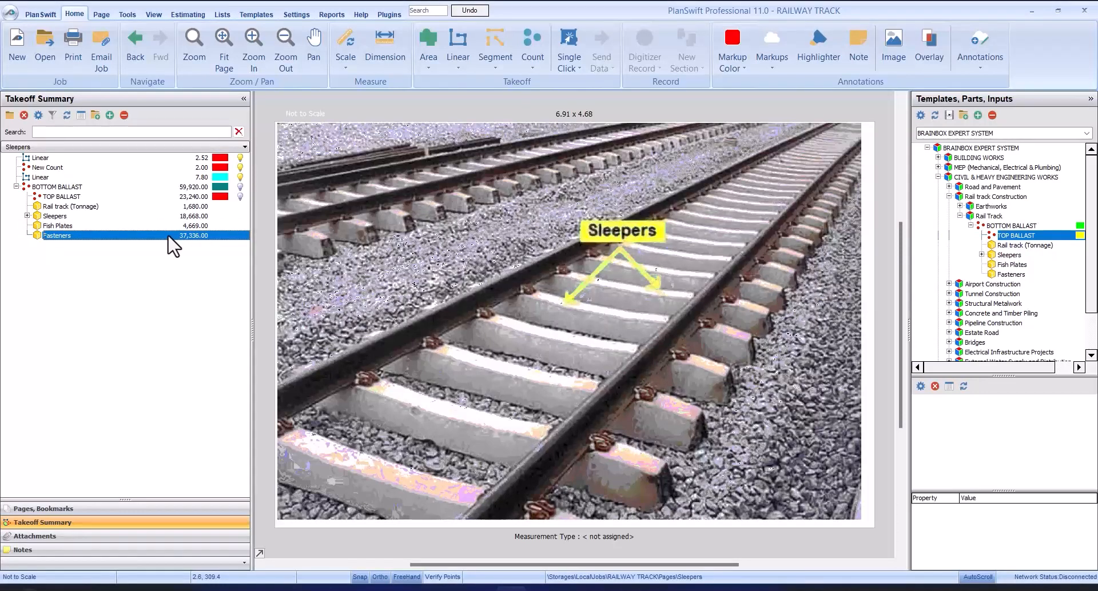
{"action": "double_click", "coordinate": [168, 237]}
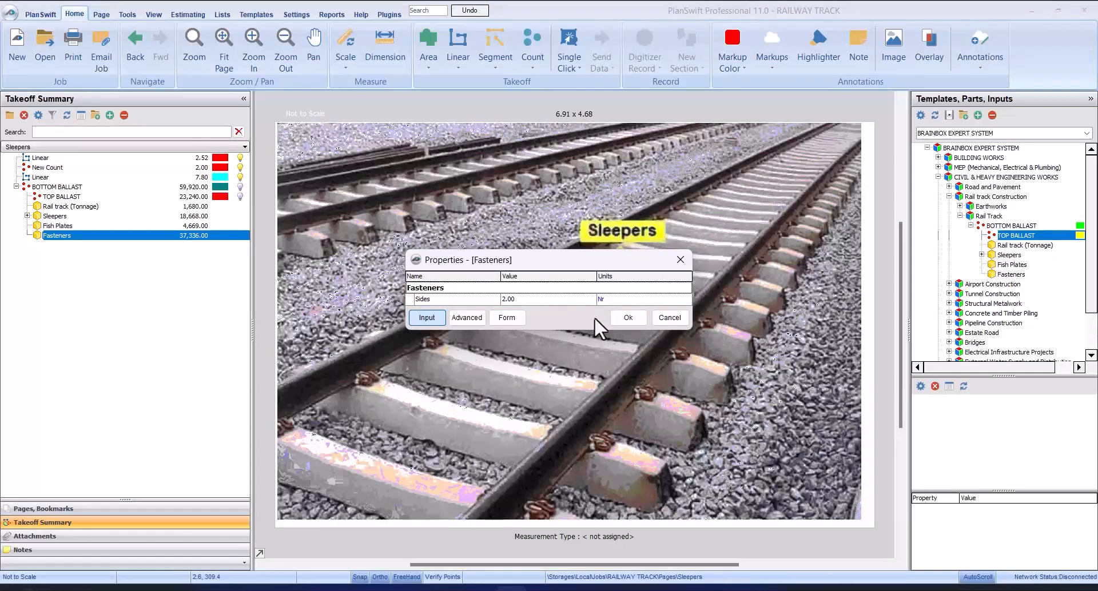
{"action": "left_click", "coordinate": [506, 318]}
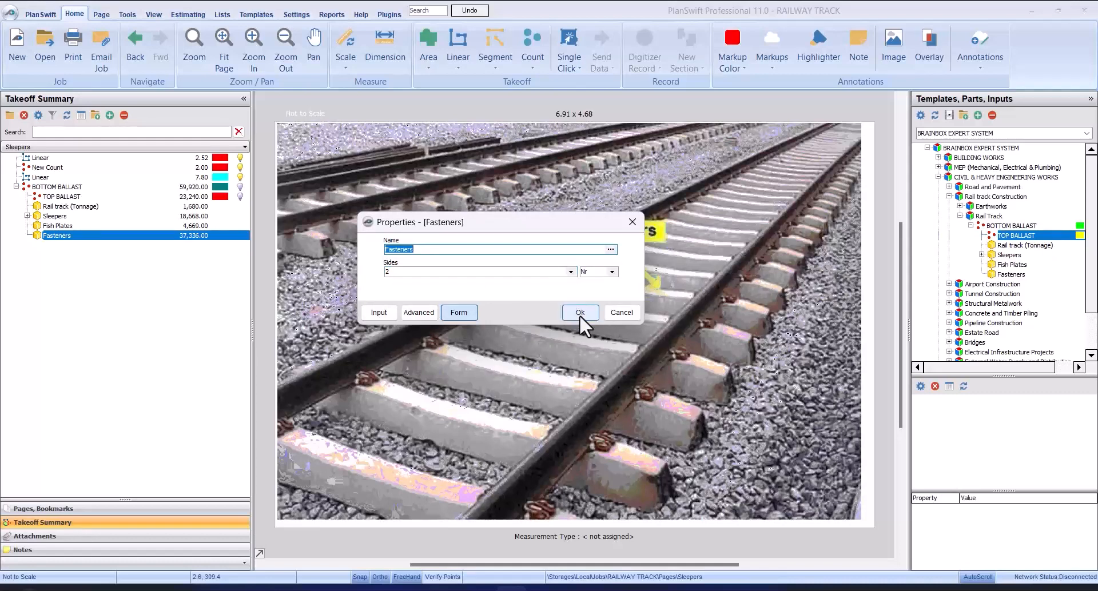
{"action": "left_click", "coordinate": [571, 272]}
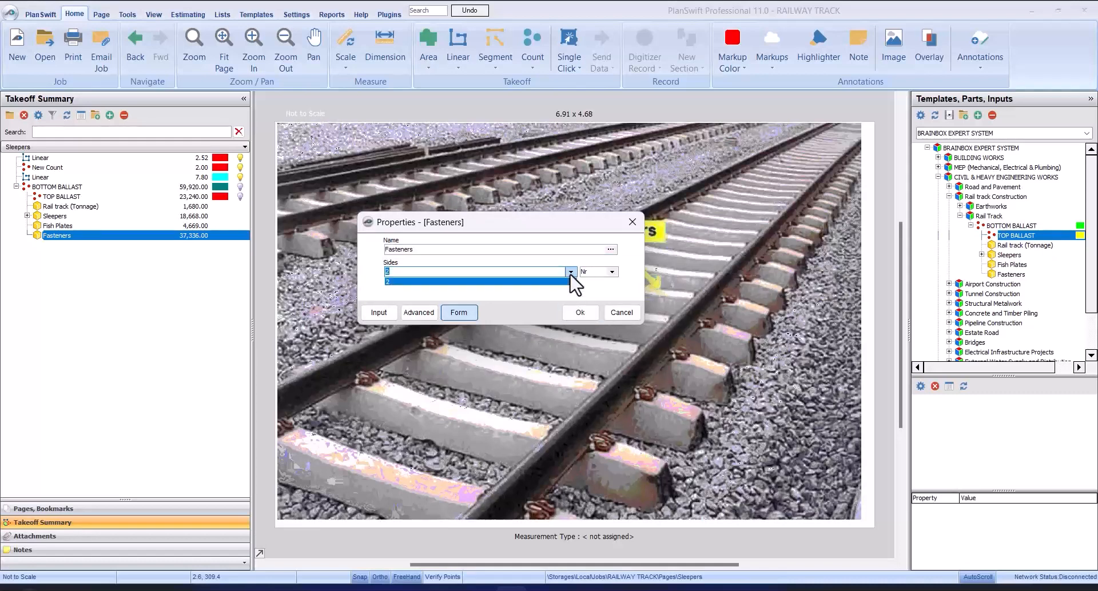
{"action": "left_click", "coordinate": [570, 289]}
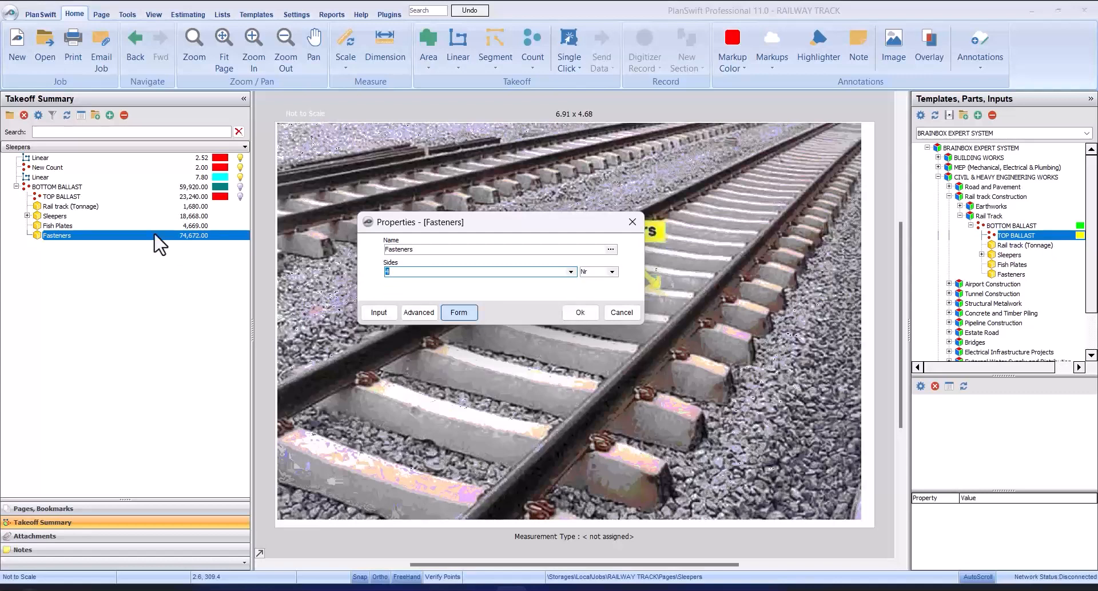
{"action": "left_click", "coordinate": [571, 273]}
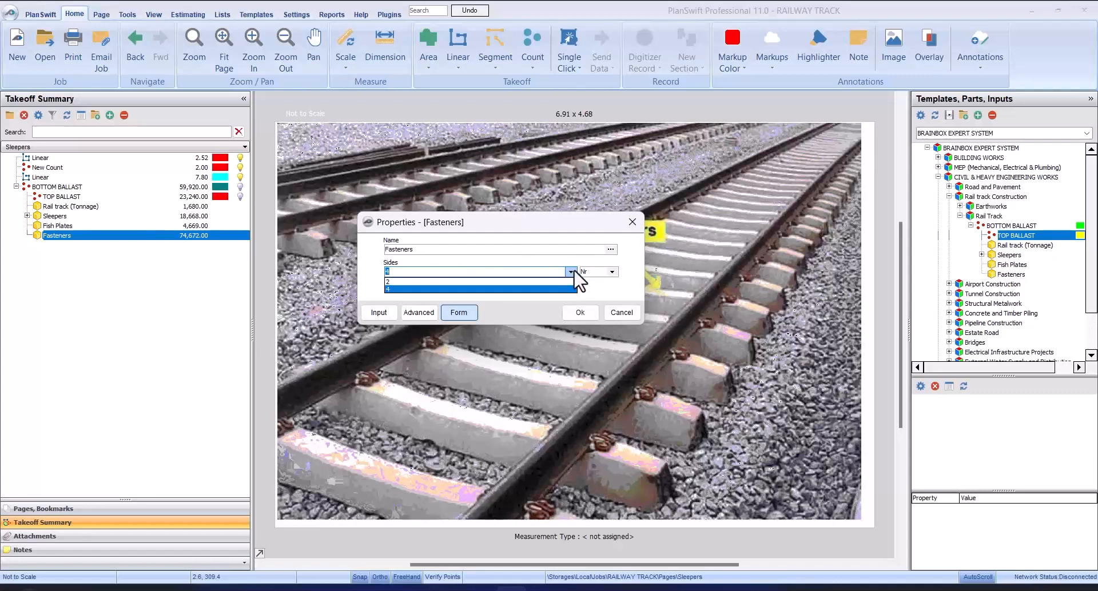
{"action": "left_click", "coordinate": [560, 282]}
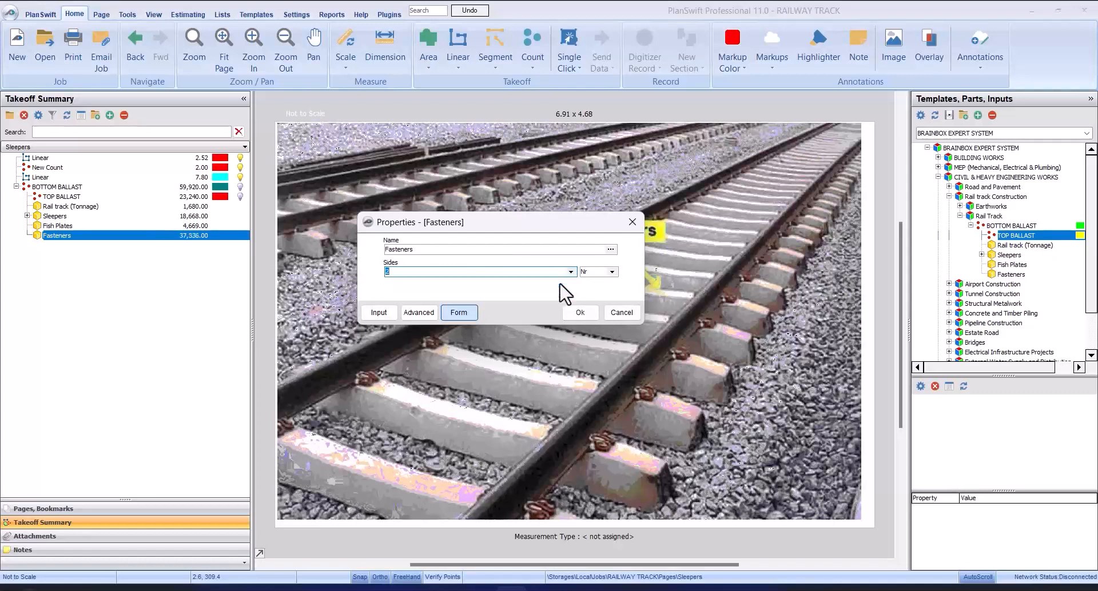
{"action": "left_click", "coordinate": [572, 311]}
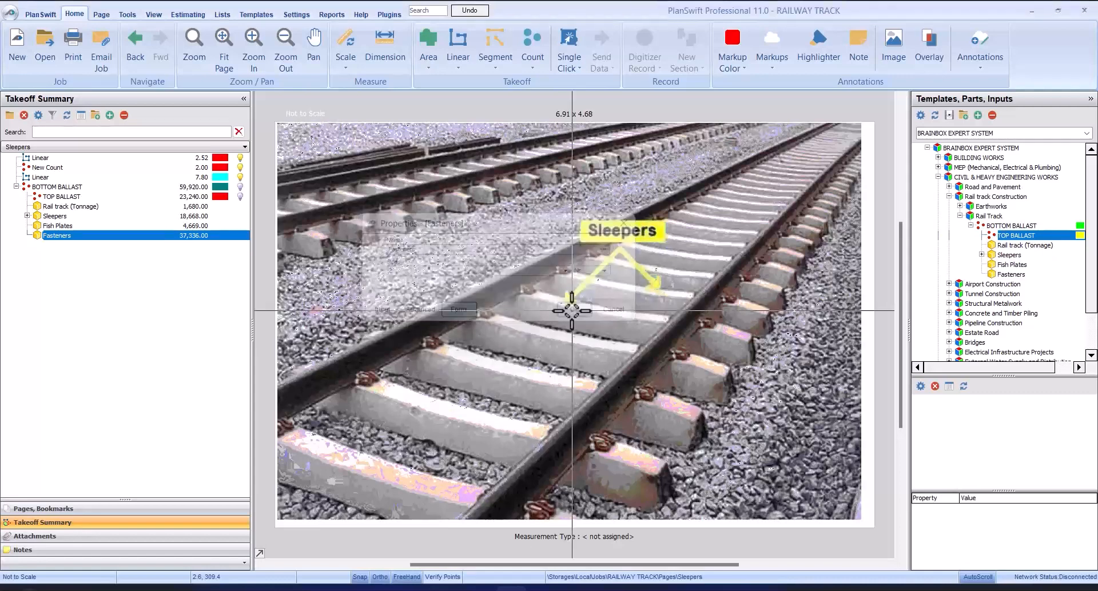
Step: Expand the Sleepers item to reach its concrete part and consult the TRACK DETAILS page for the concrete sleeper size
{"action": "left_click", "coordinate": [27, 216]}
{"action": "left_click", "coordinate": [63, 218]}
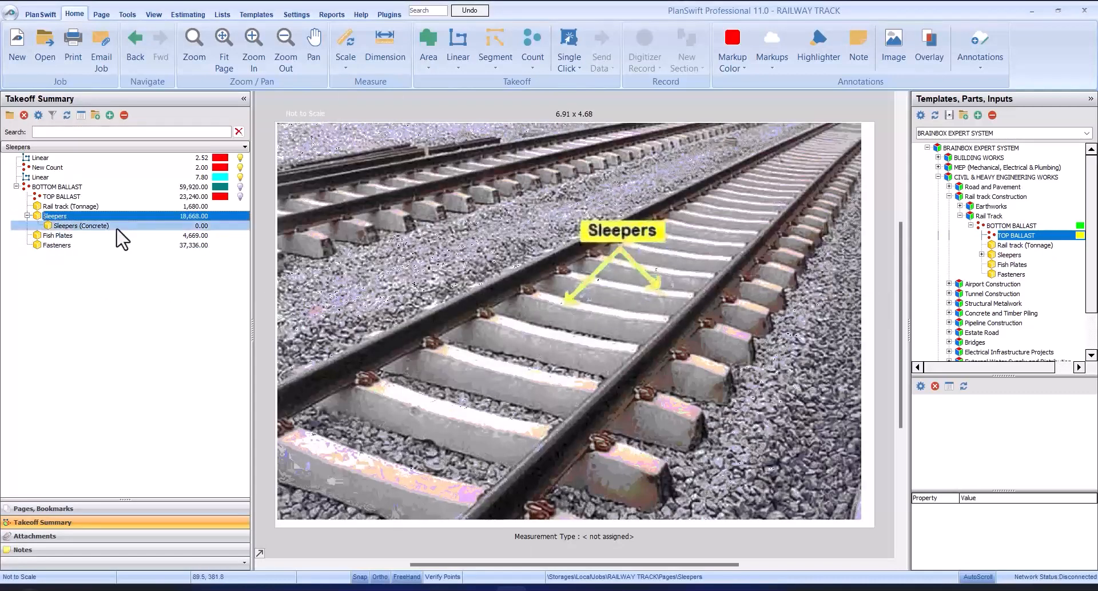
{"action": "left_click", "coordinate": [116, 227]}
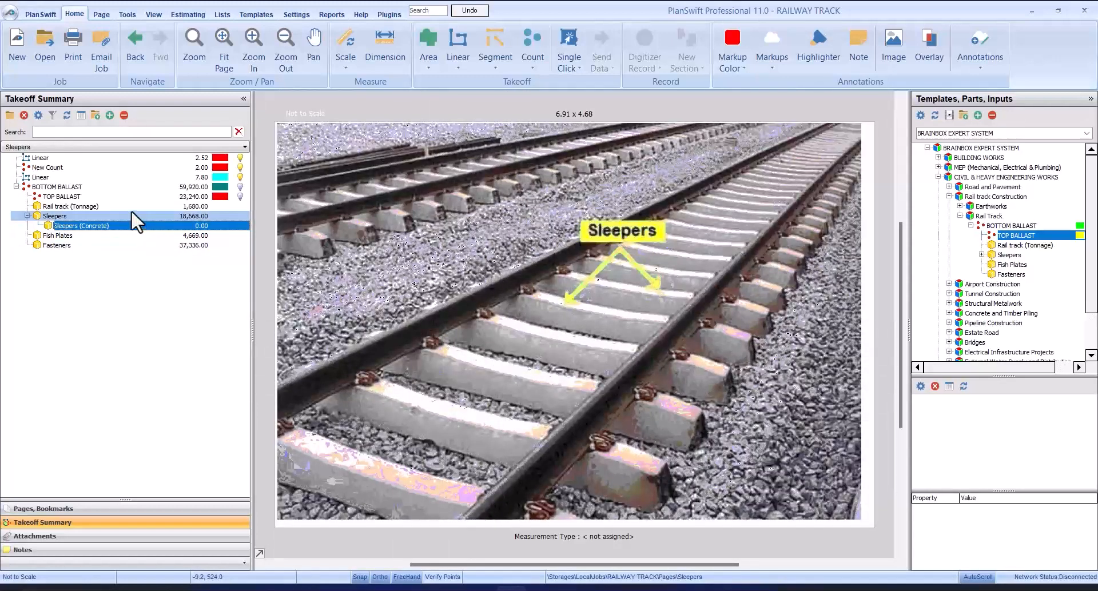
{"action": "left_click", "coordinate": [136, 508]}
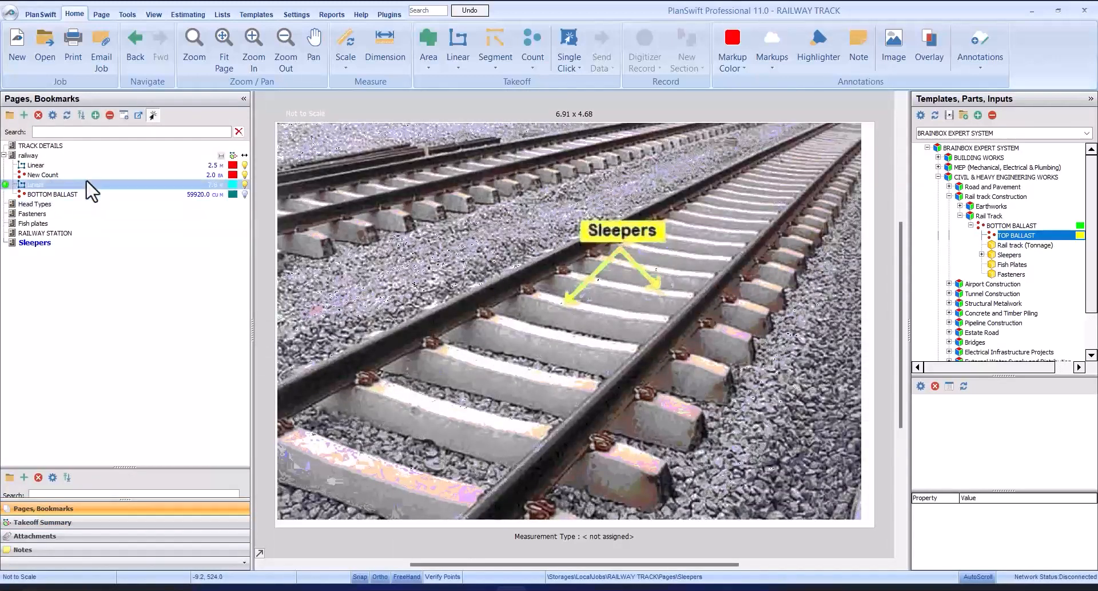
{"action": "left_click", "coordinate": [87, 146]}
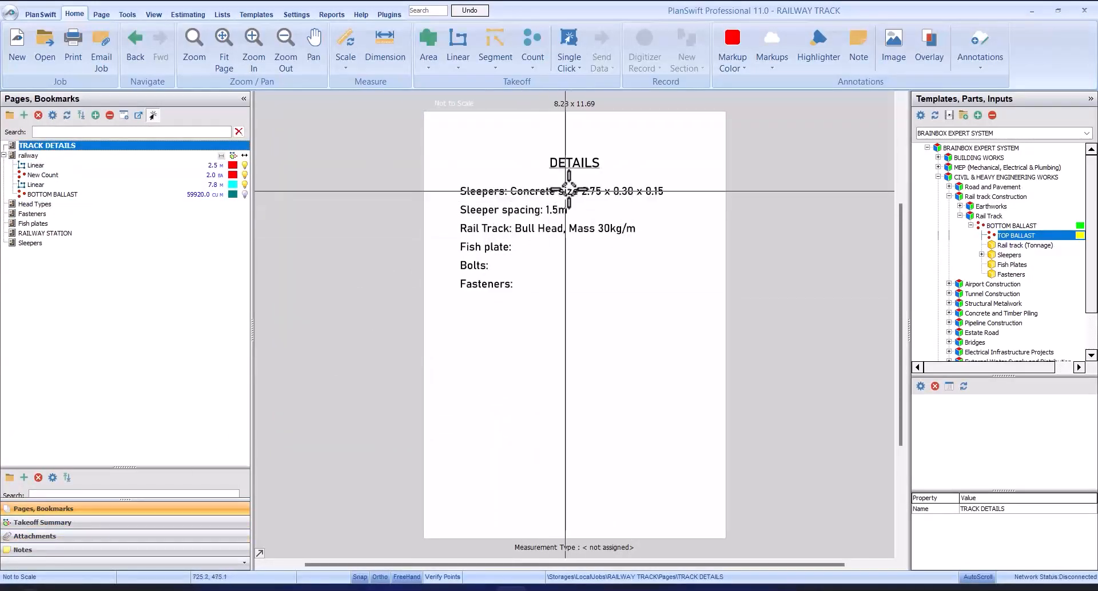
{"action": "scroll", "coordinate": [578, 185], "scroll_direction": "up", "scroll_amount": 1}
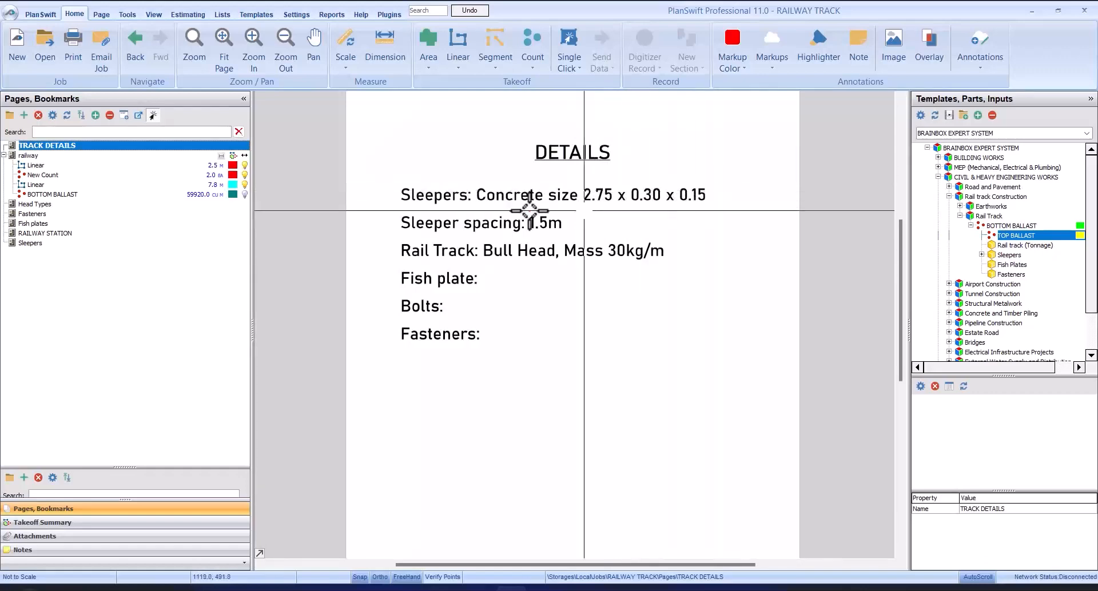
Step: Set the Sleepers (Concrete) item's length to 2.75 m, width to 0.30 m and depth to 0.15 m, and confirm
{"action": "left_click", "coordinate": [105, 522]}
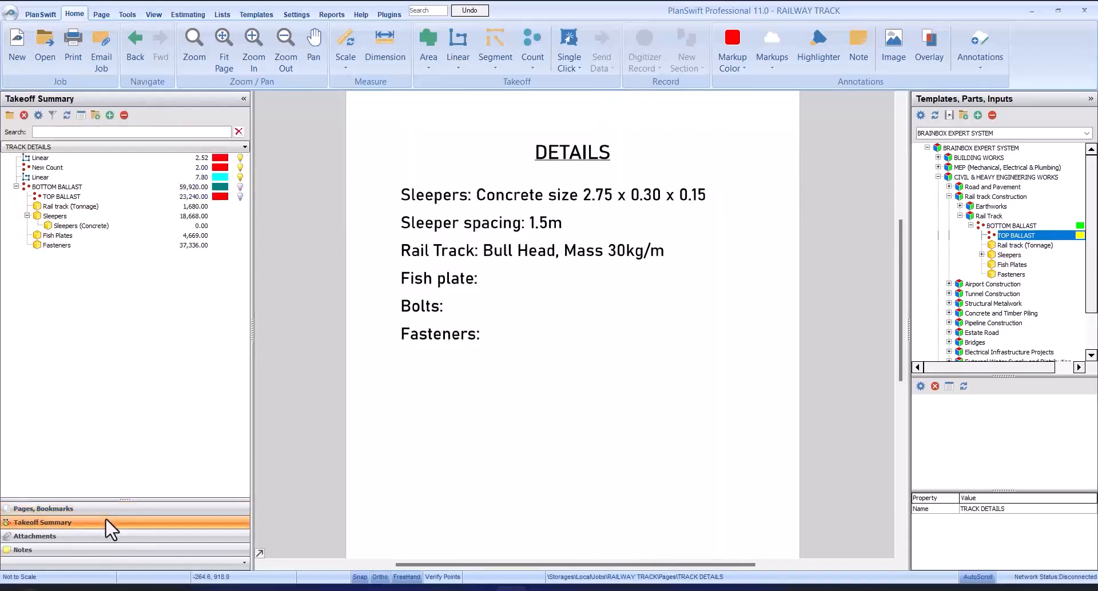
{"action": "left_click", "coordinate": [103, 227]}
{"action": "double_click", "coordinate": [103, 227]}
{"action": "left_click", "coordinate": [502, 326]}
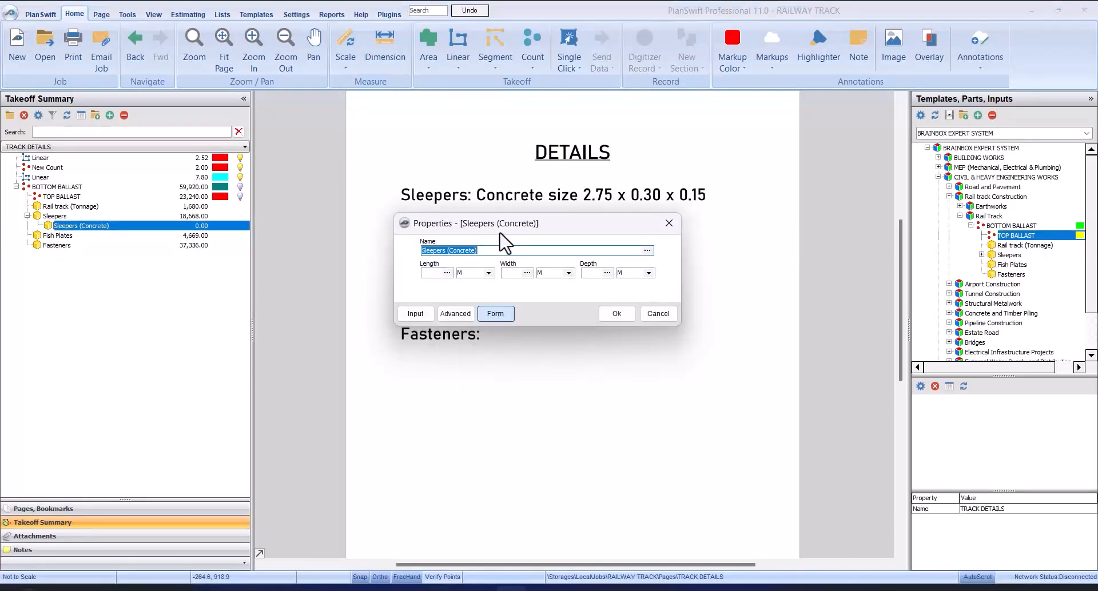
{"action": "left_click_drag", "start_coordinate": [499, 233], "coordinate": [503, 259]}
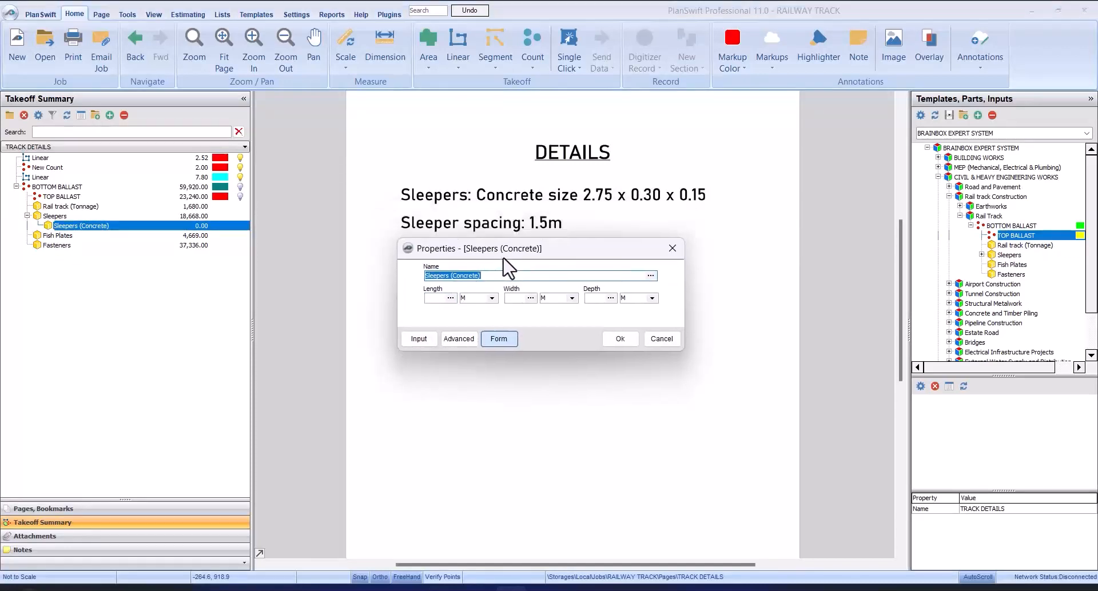
{"action": "left_click", "coordinate": [438, 298]}
{"action": "type", "text": "2.75"}
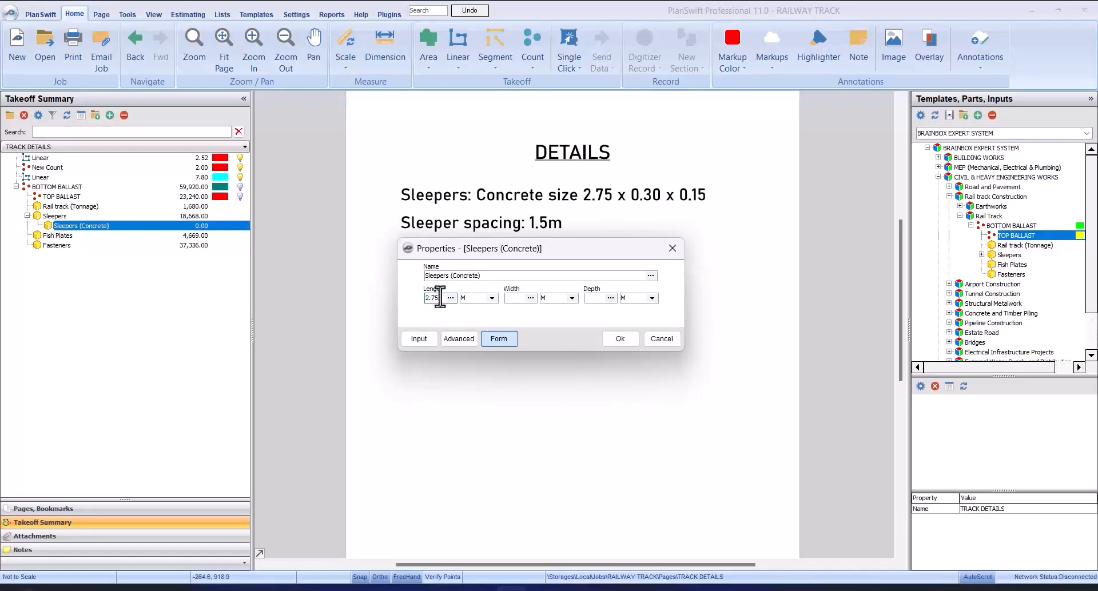
{"action": "left_click", "coordinate": [507, 298]}
{"action": "type", "text": "0.30"}
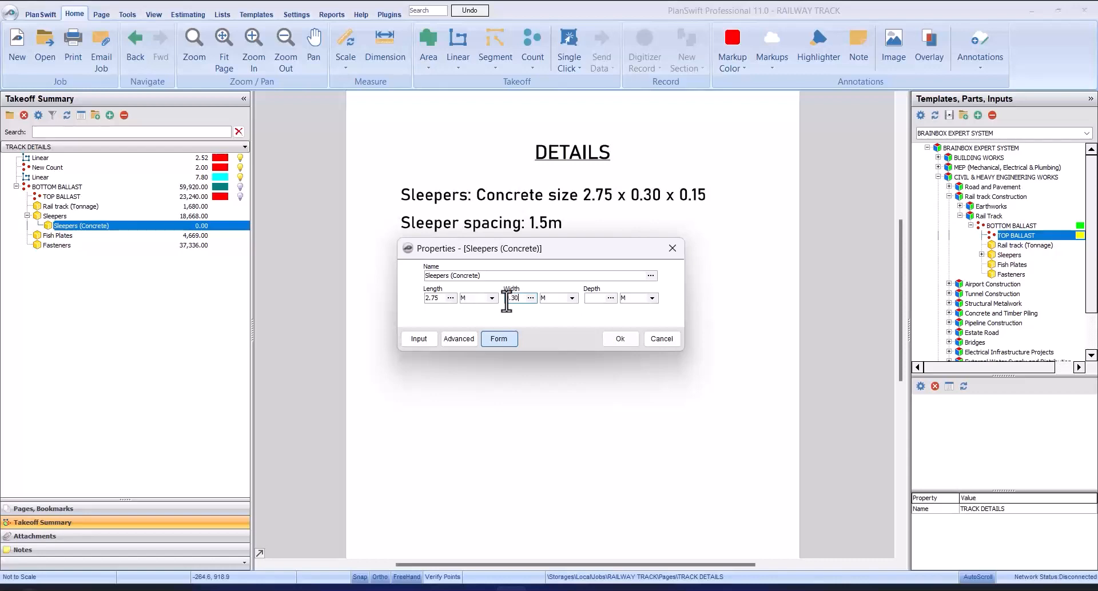
{"action": "left_click", "coordinate": [595, 298]}
{"action": "type", "text": "0.15"}
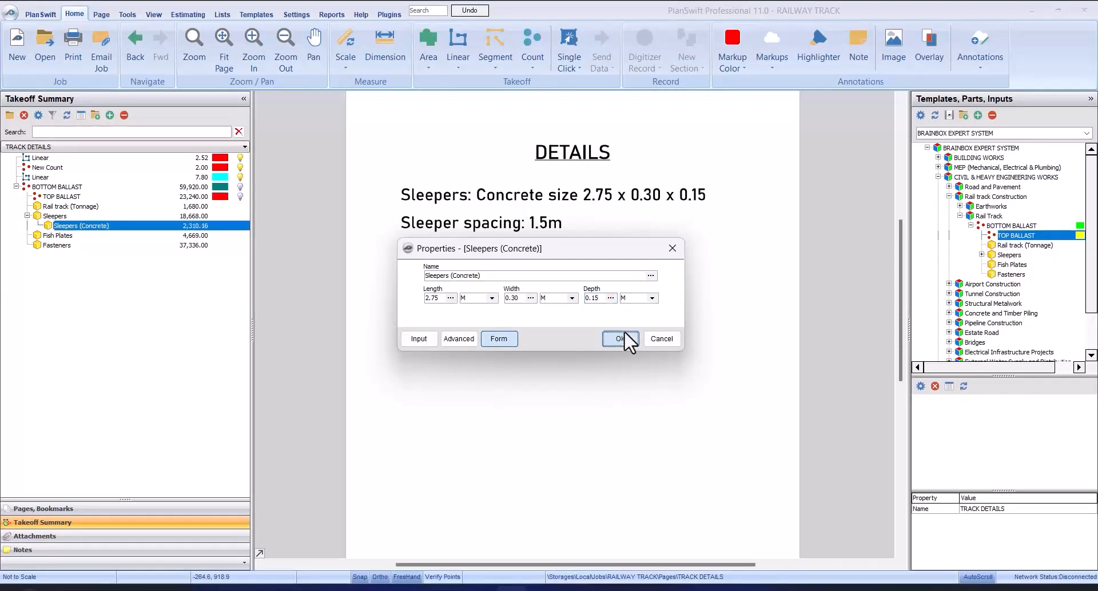
{"action": "left_click", "coordinate": [621, 339]}
Step: Compare the Sleepers quantity with the Sleepers (Concrete) quantity in the takeoff summary
{"action": "left_click", "coordinate": [174, 225]}
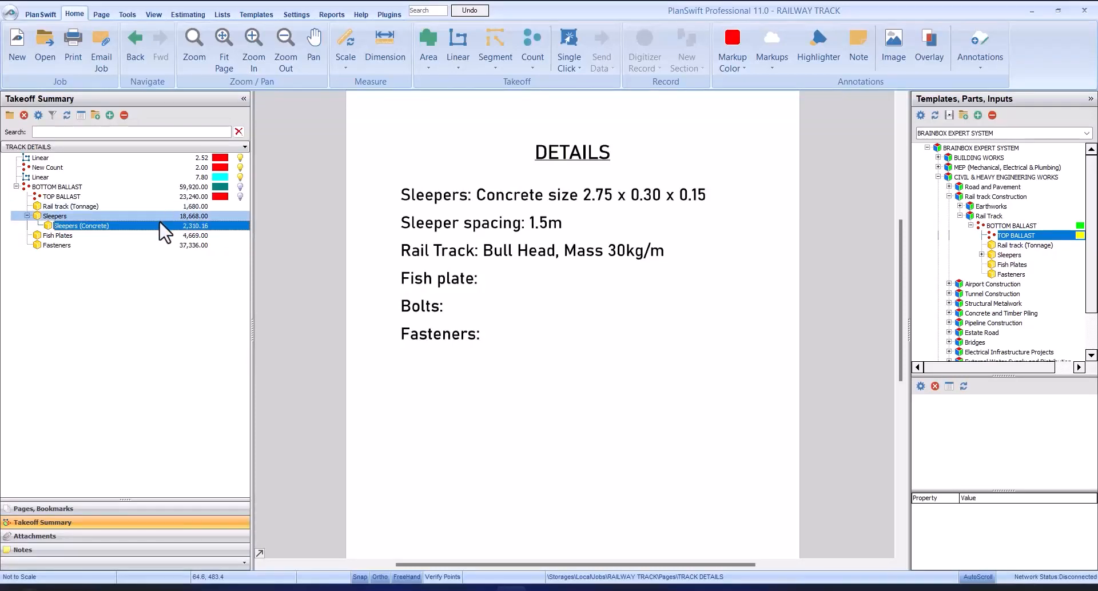
{"action": "left_click", "coordinate": [160, 219]}
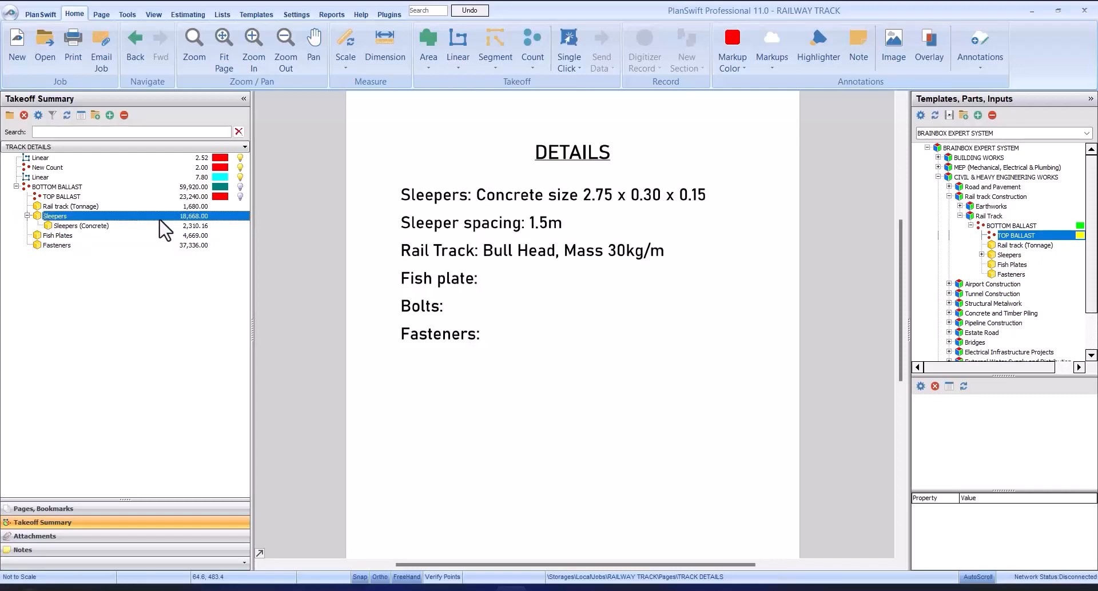
{"action": "left_click", "coordinate": [166, 227]}
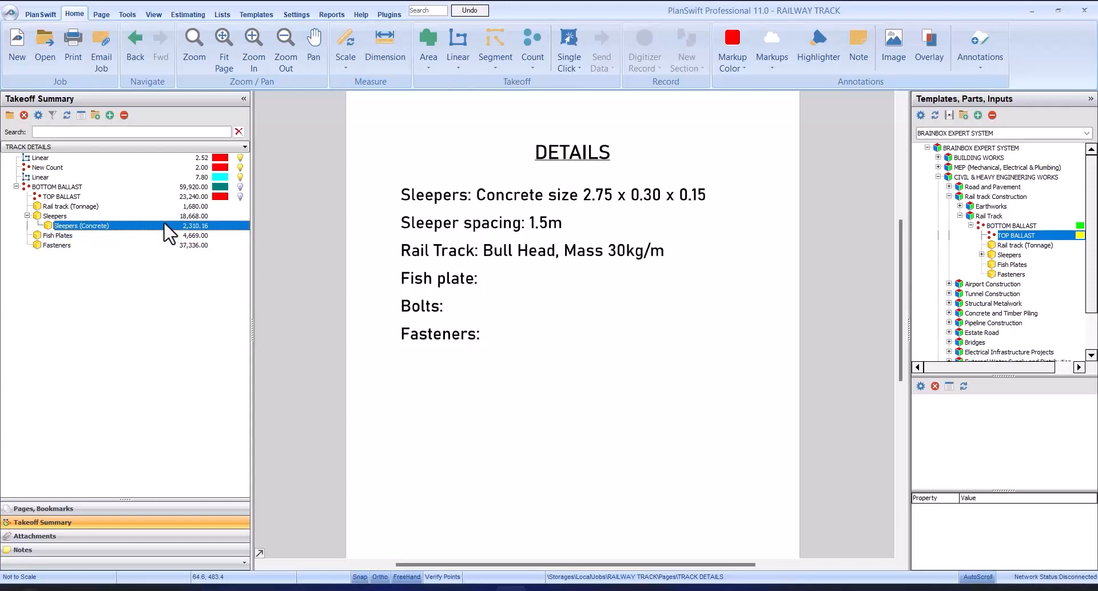
{"action": "left_click", "coordinate": [161, 218]}
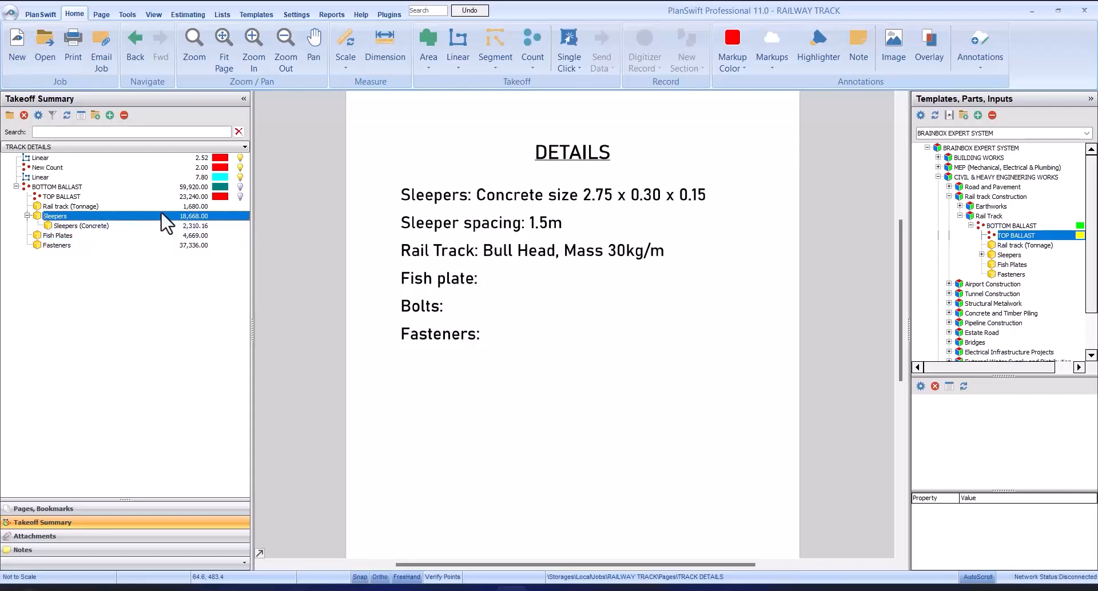
{"action": "left_click", "coordinate": [162, 225]}
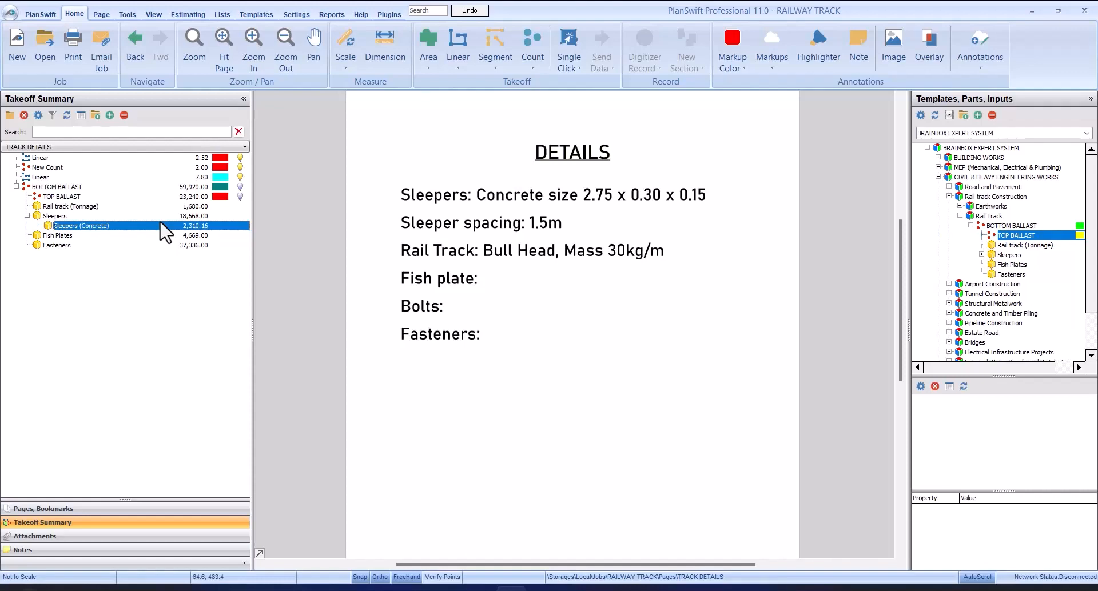
{"action": "left_click", "coordinate": [161, 217]}
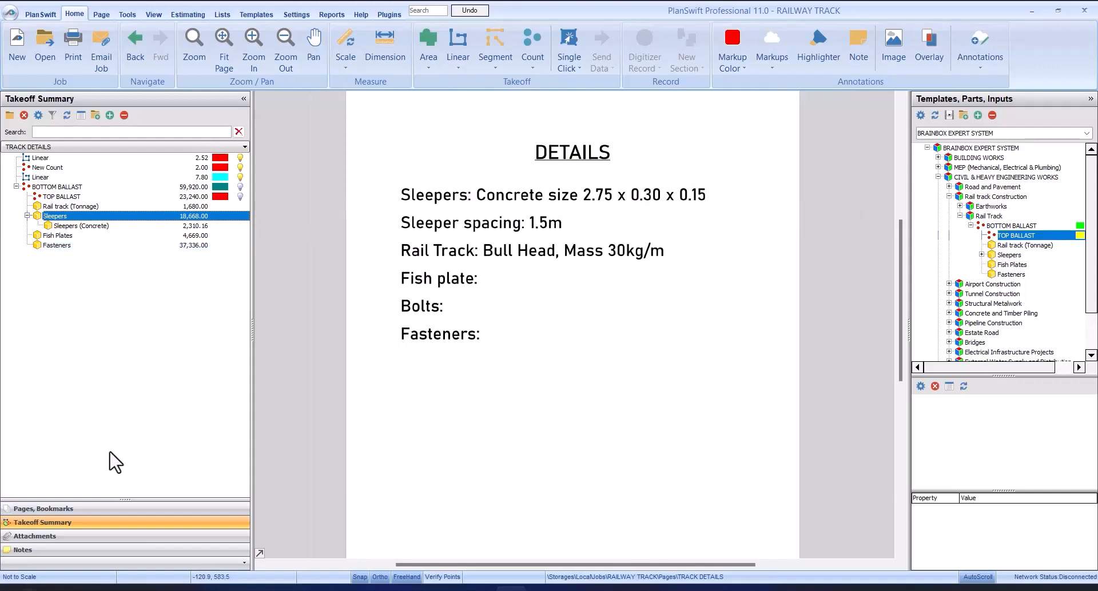
Step: Open the railway page and examine the culverts and bridge along the rail track layout
{"action": "left_click", "coordinate": [119, 507]}
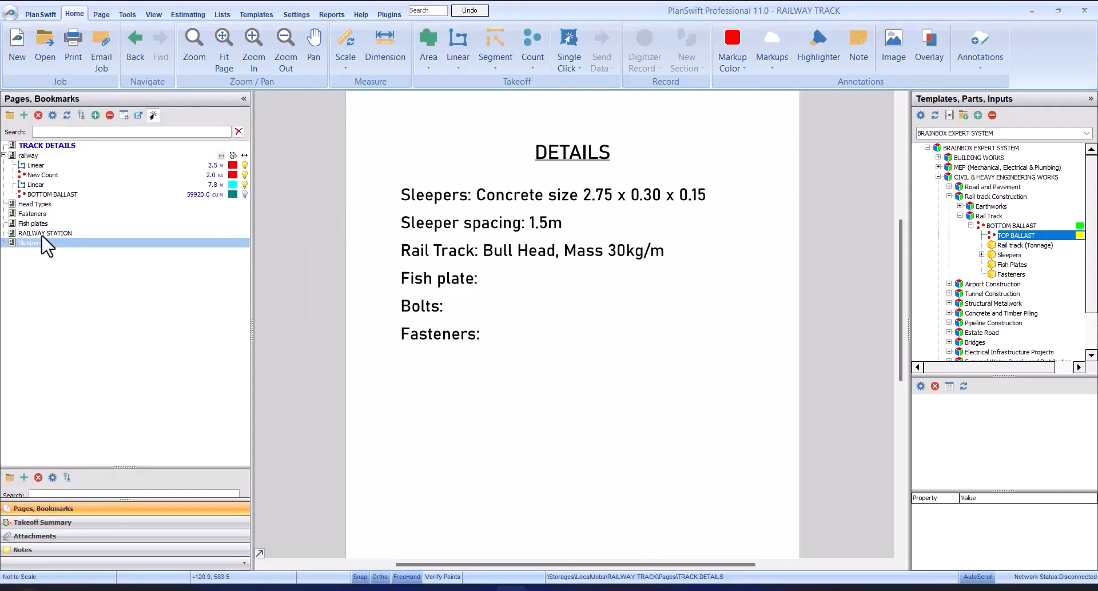
{"action": "left_click", "coordinate": [40, 155]}
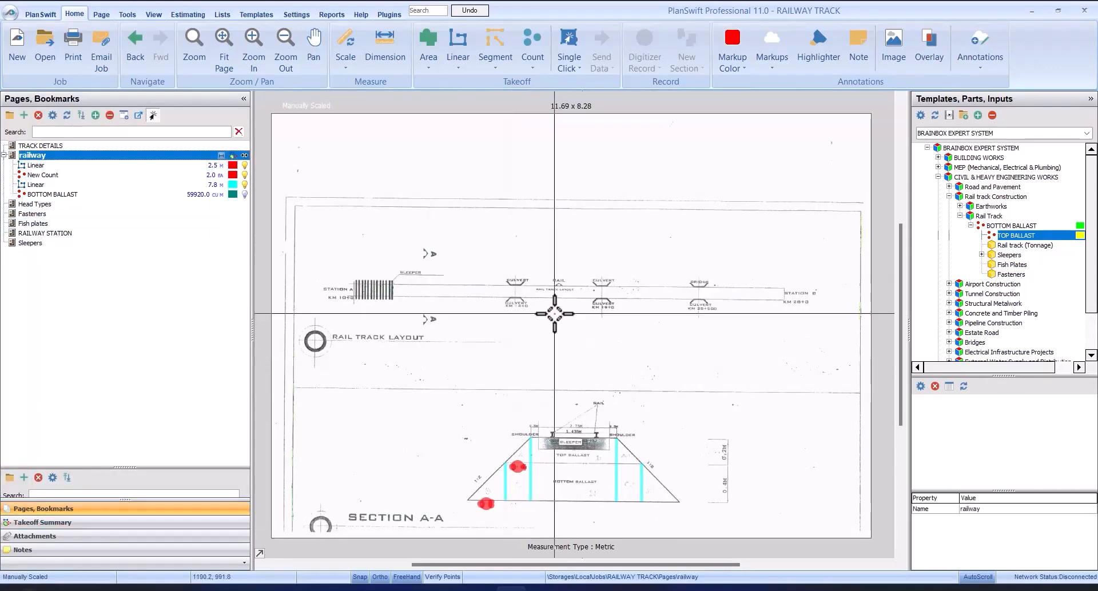
{"action": "scroll", "coordinate": [519, 297], "scroll_direction": "up", "scroll_amount": 3}
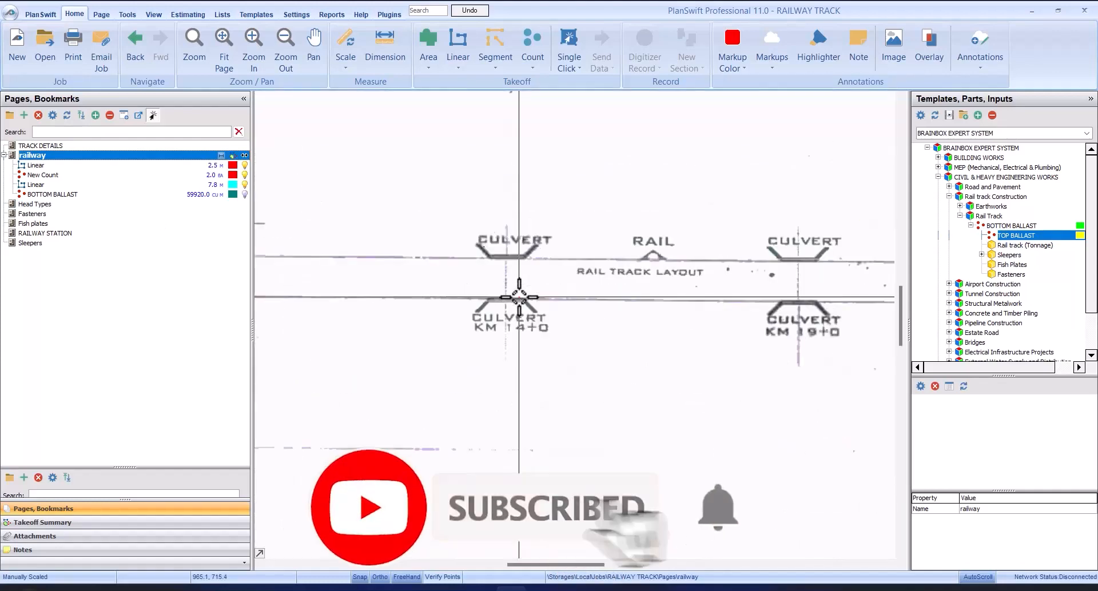
{"action": "scroll", "coordinate": [481, 343], "scroll_direction": "down", "scroll_amount": 2}
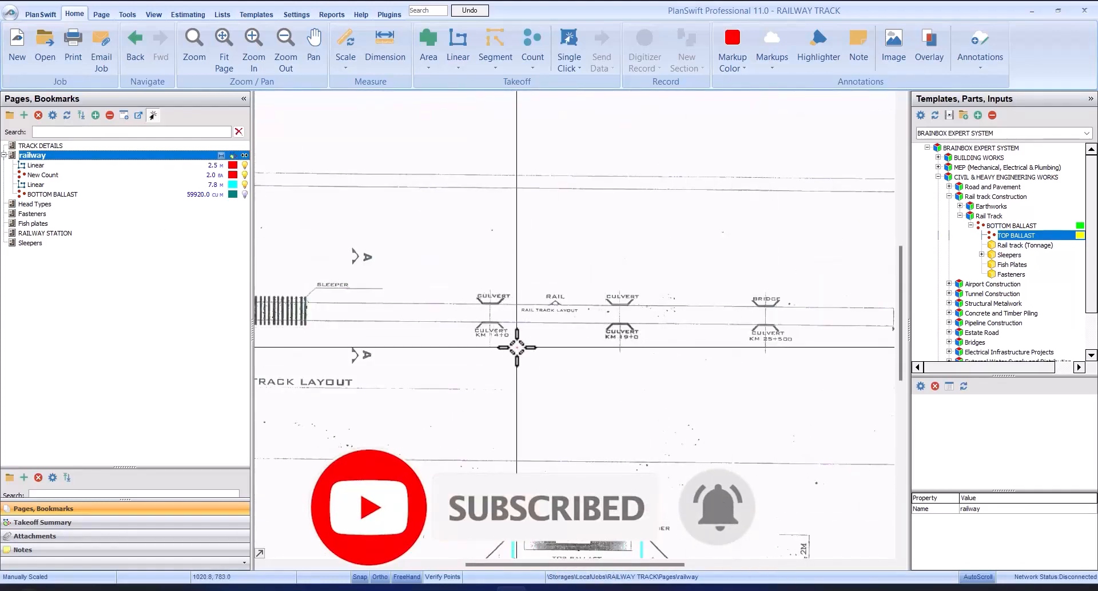
{"action": "scroll", "coordinate": [517, 347], "scroll_direction": "down", "scroll_amount": 2}
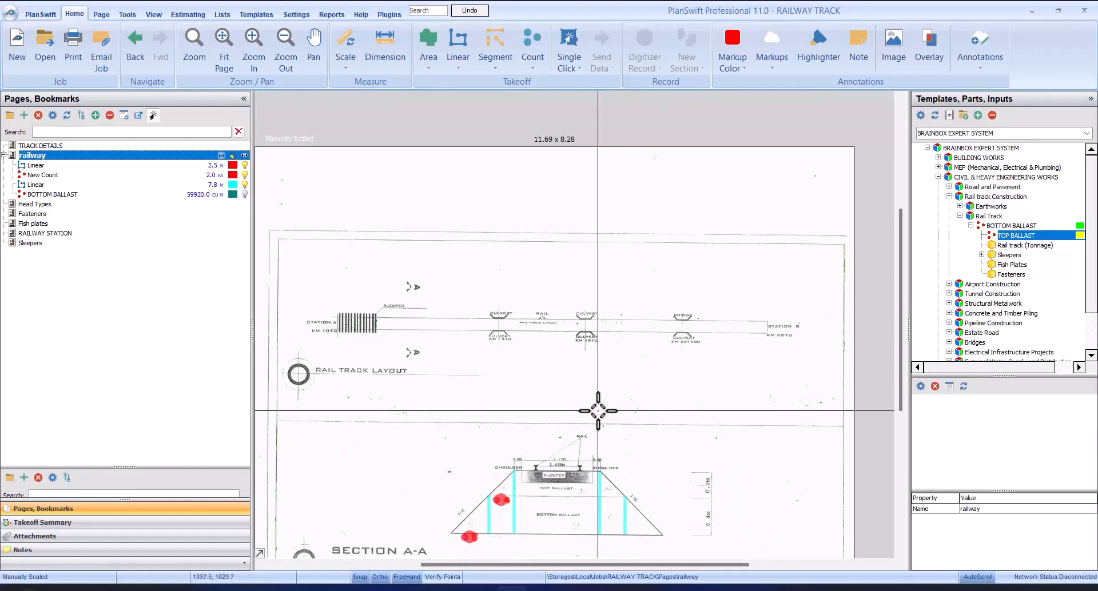